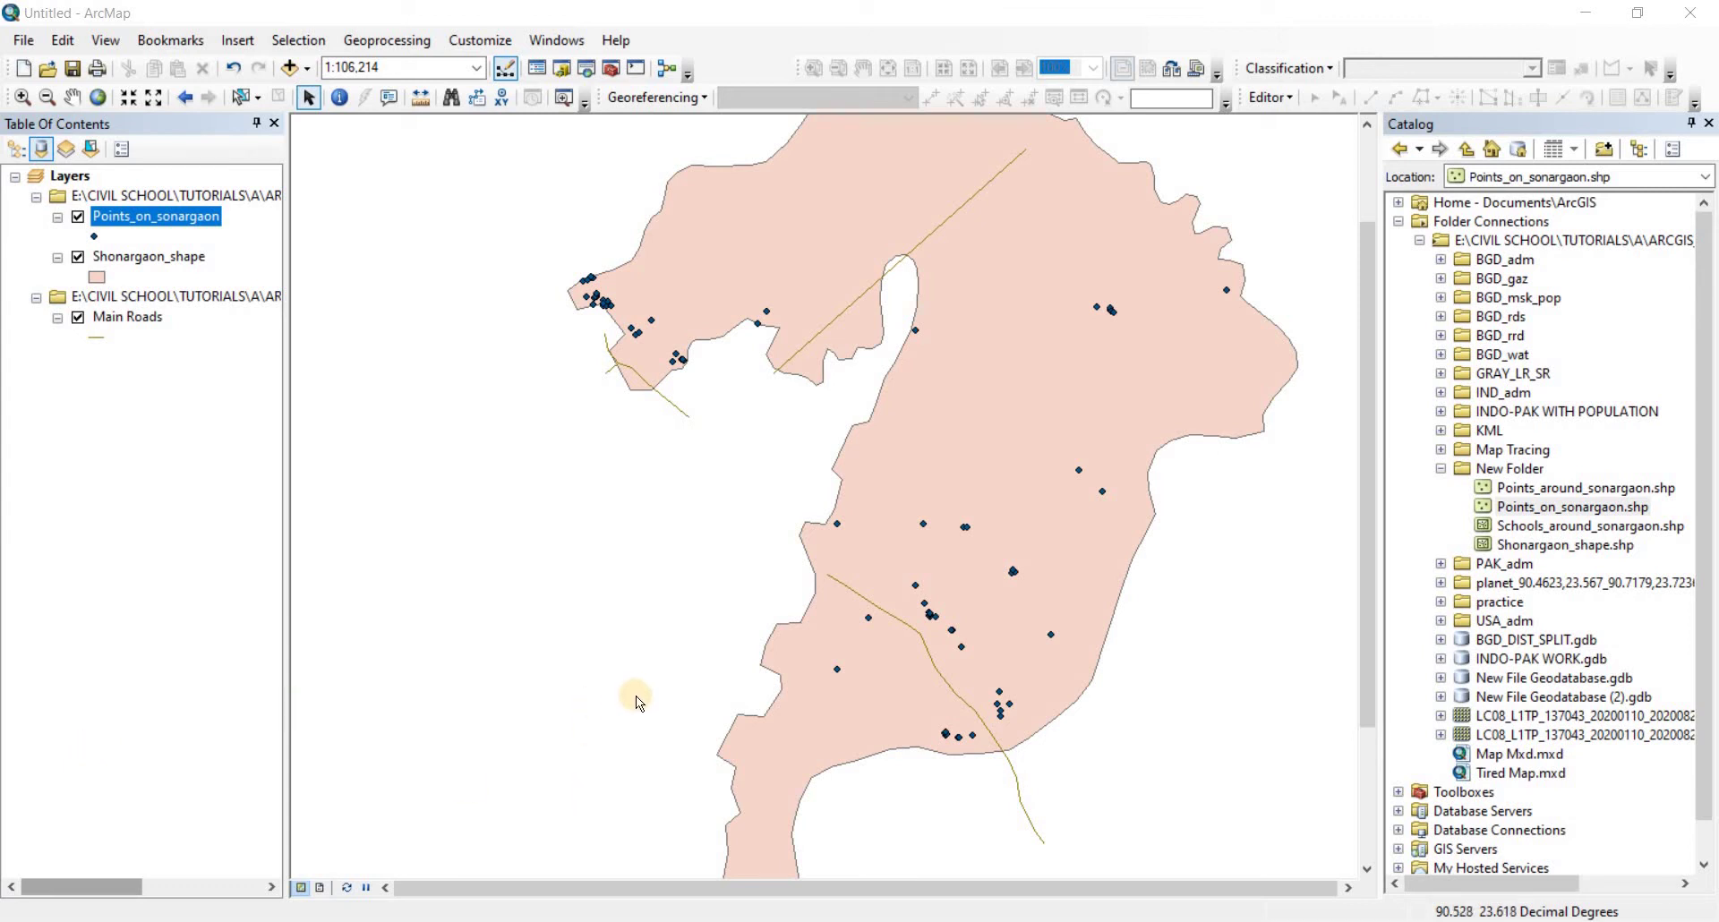
left_click(395, 45)
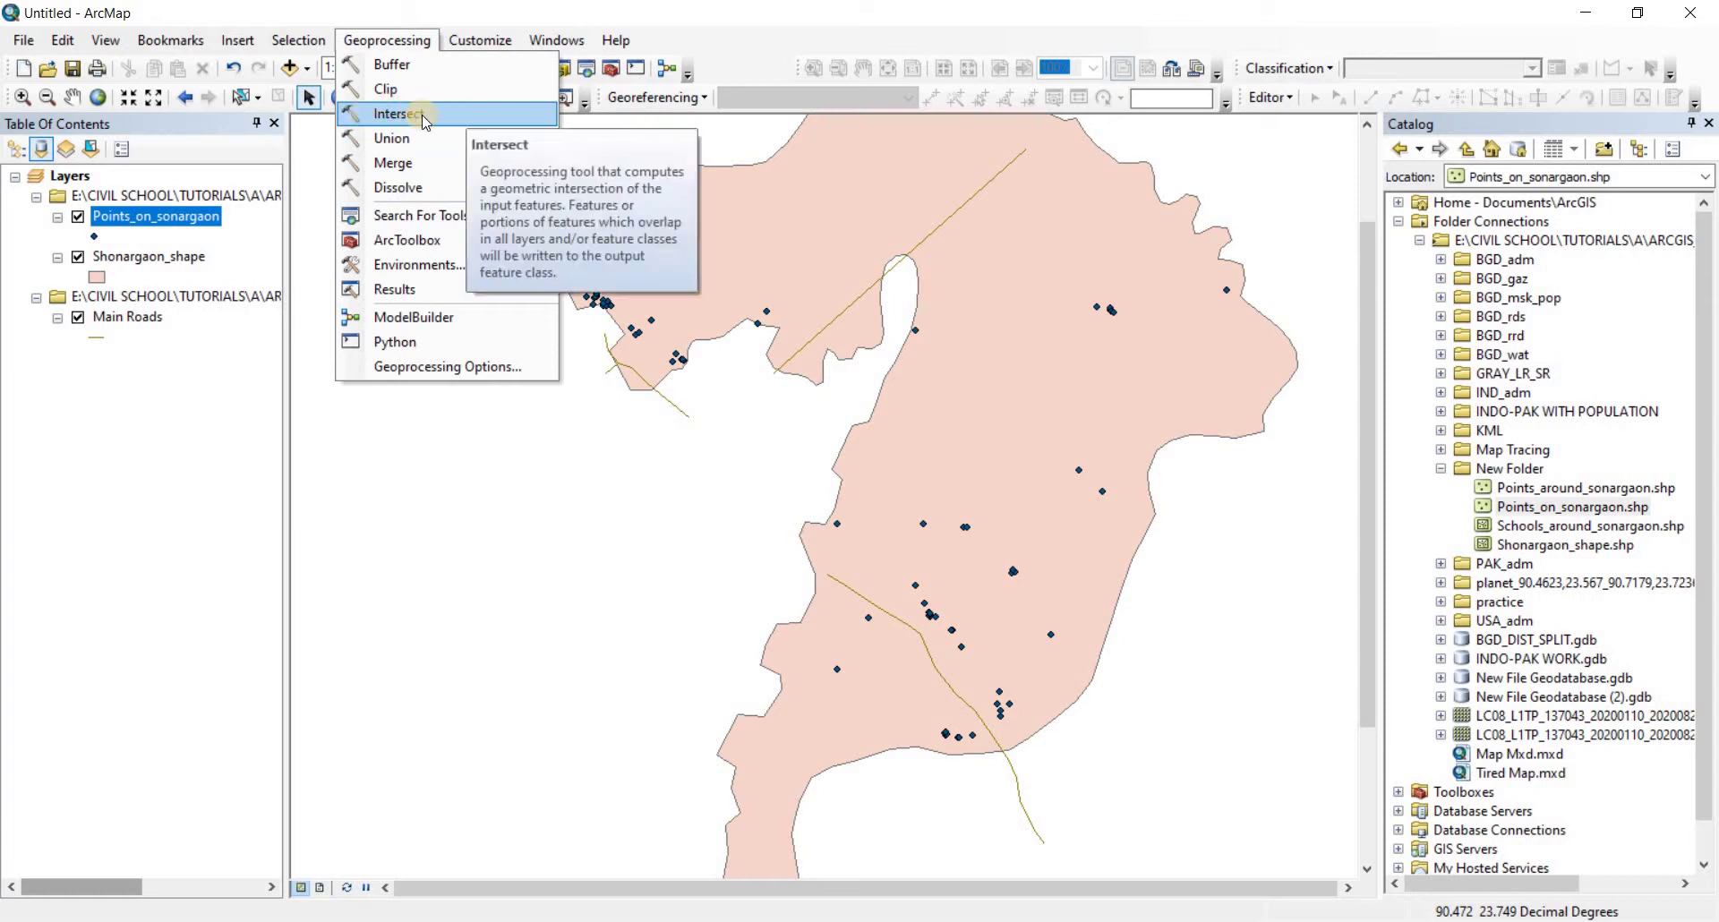
left_click(394, 351)
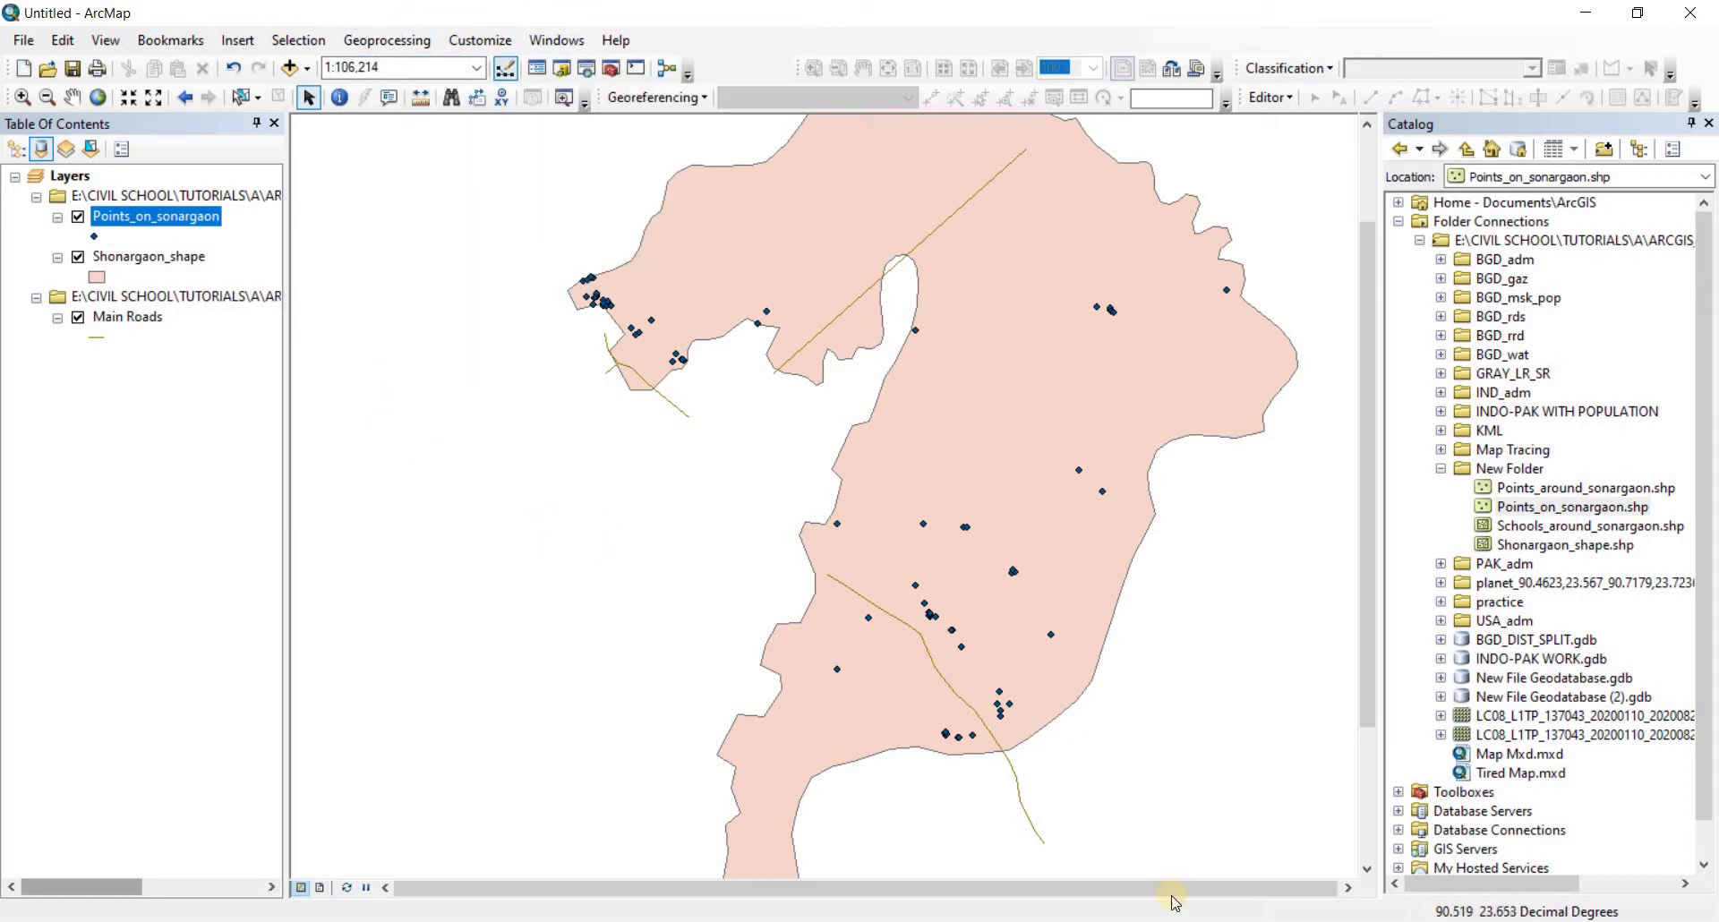
Switch to Question.pdf in Adobe Acrobat Reader and read the question about restaurants within 100 meters of Sonargaon's highways
key("alt+Tab")
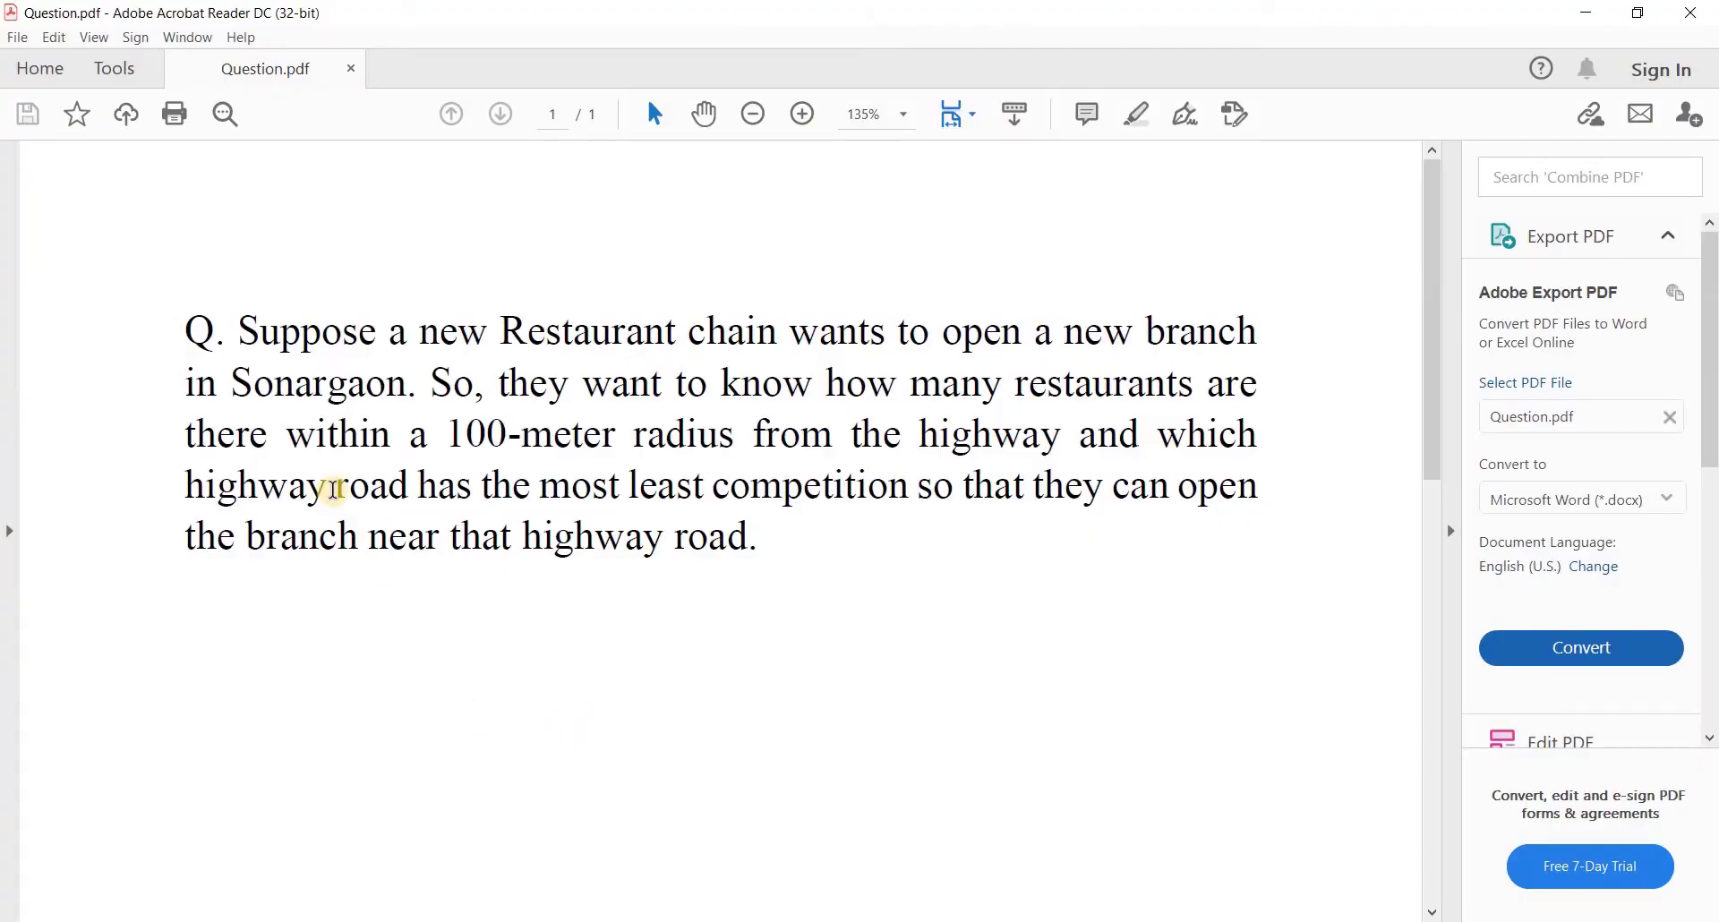
left_click_drag(243, 320, 1138, 437)
left_click_drag(689, 446, 804, 488)
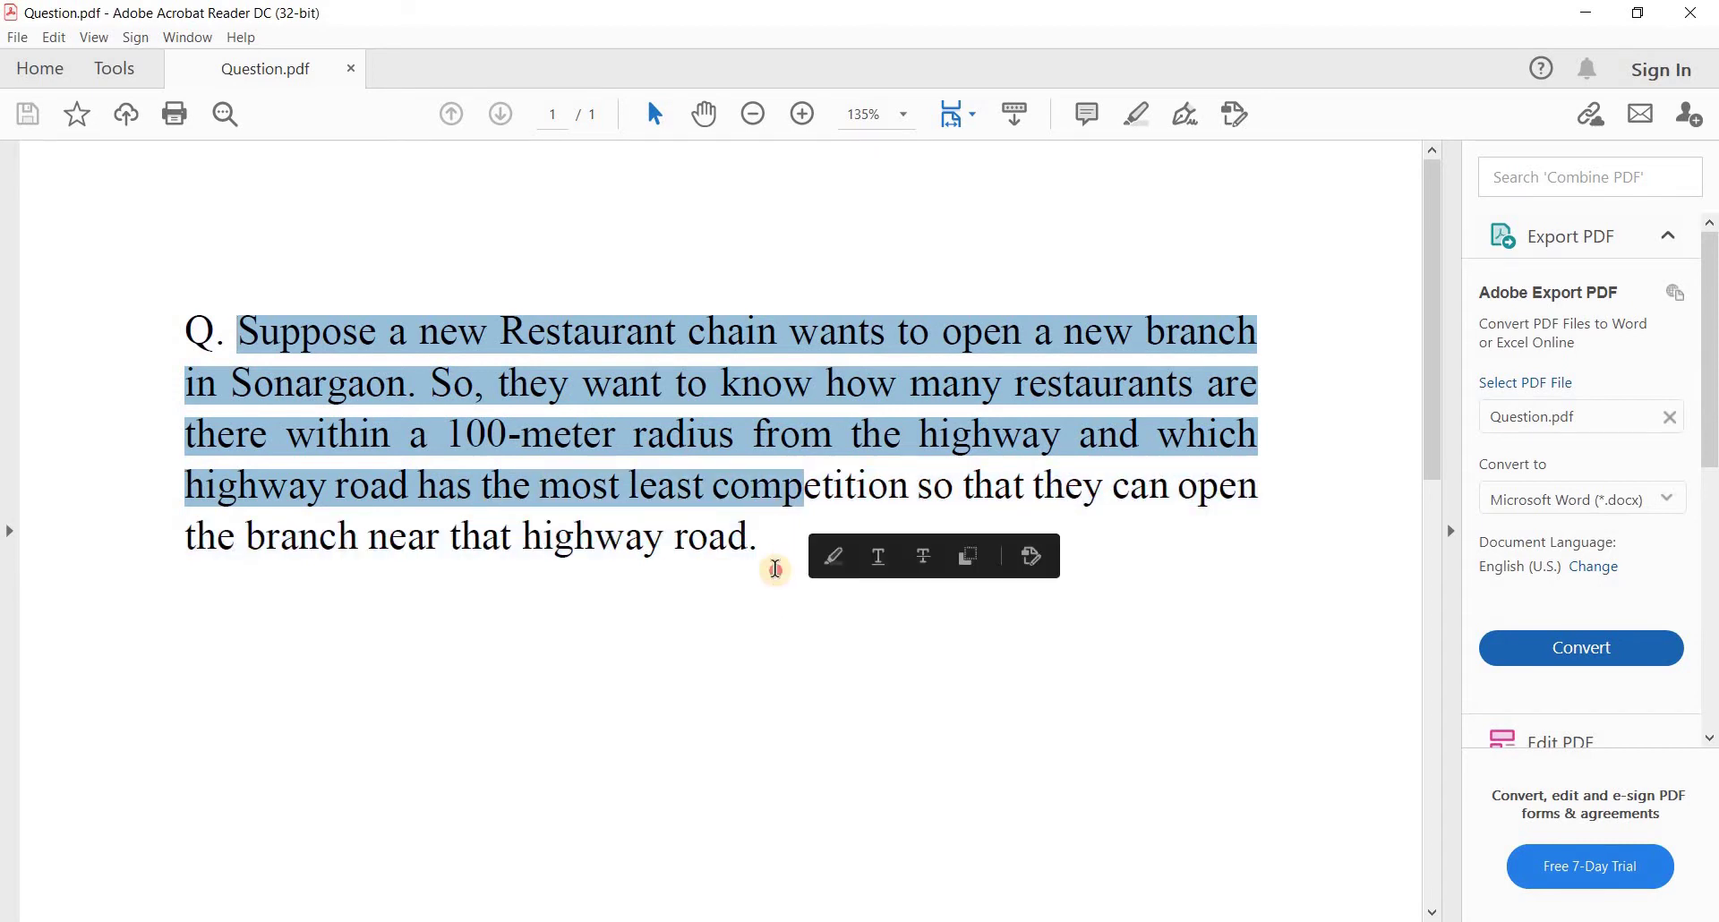
left_click(922, 727)
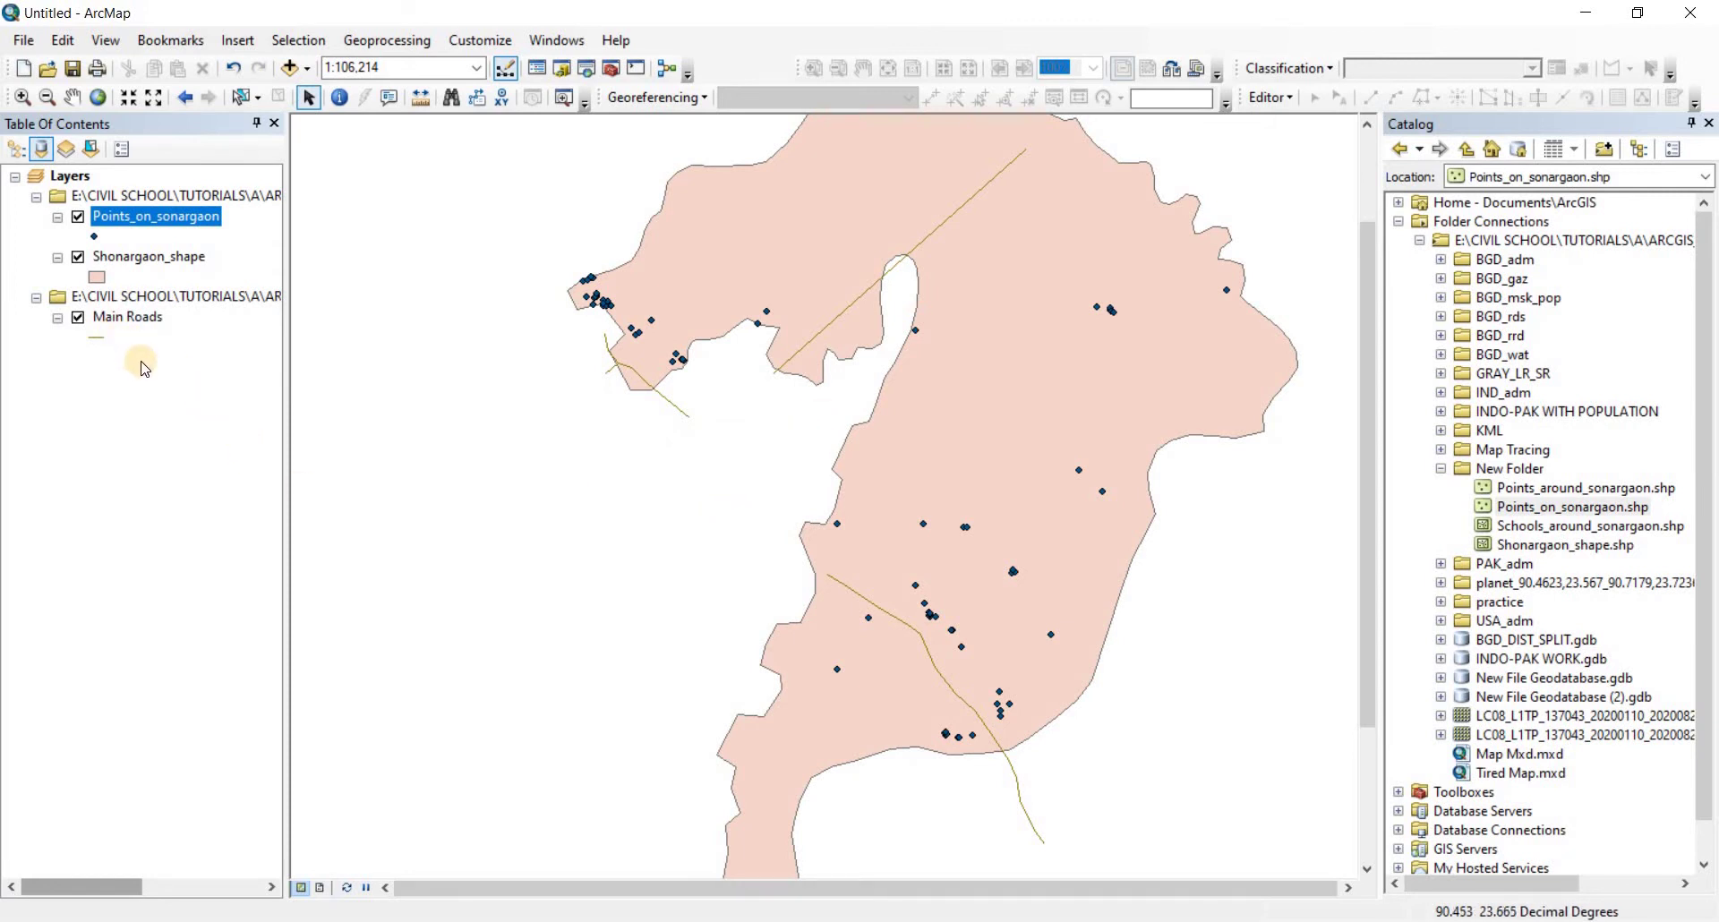
Switch back to ArcMap and examine the type values in the Points_on_sonargaon attribute table
right_click(134, 216)
left_click(226, 278)
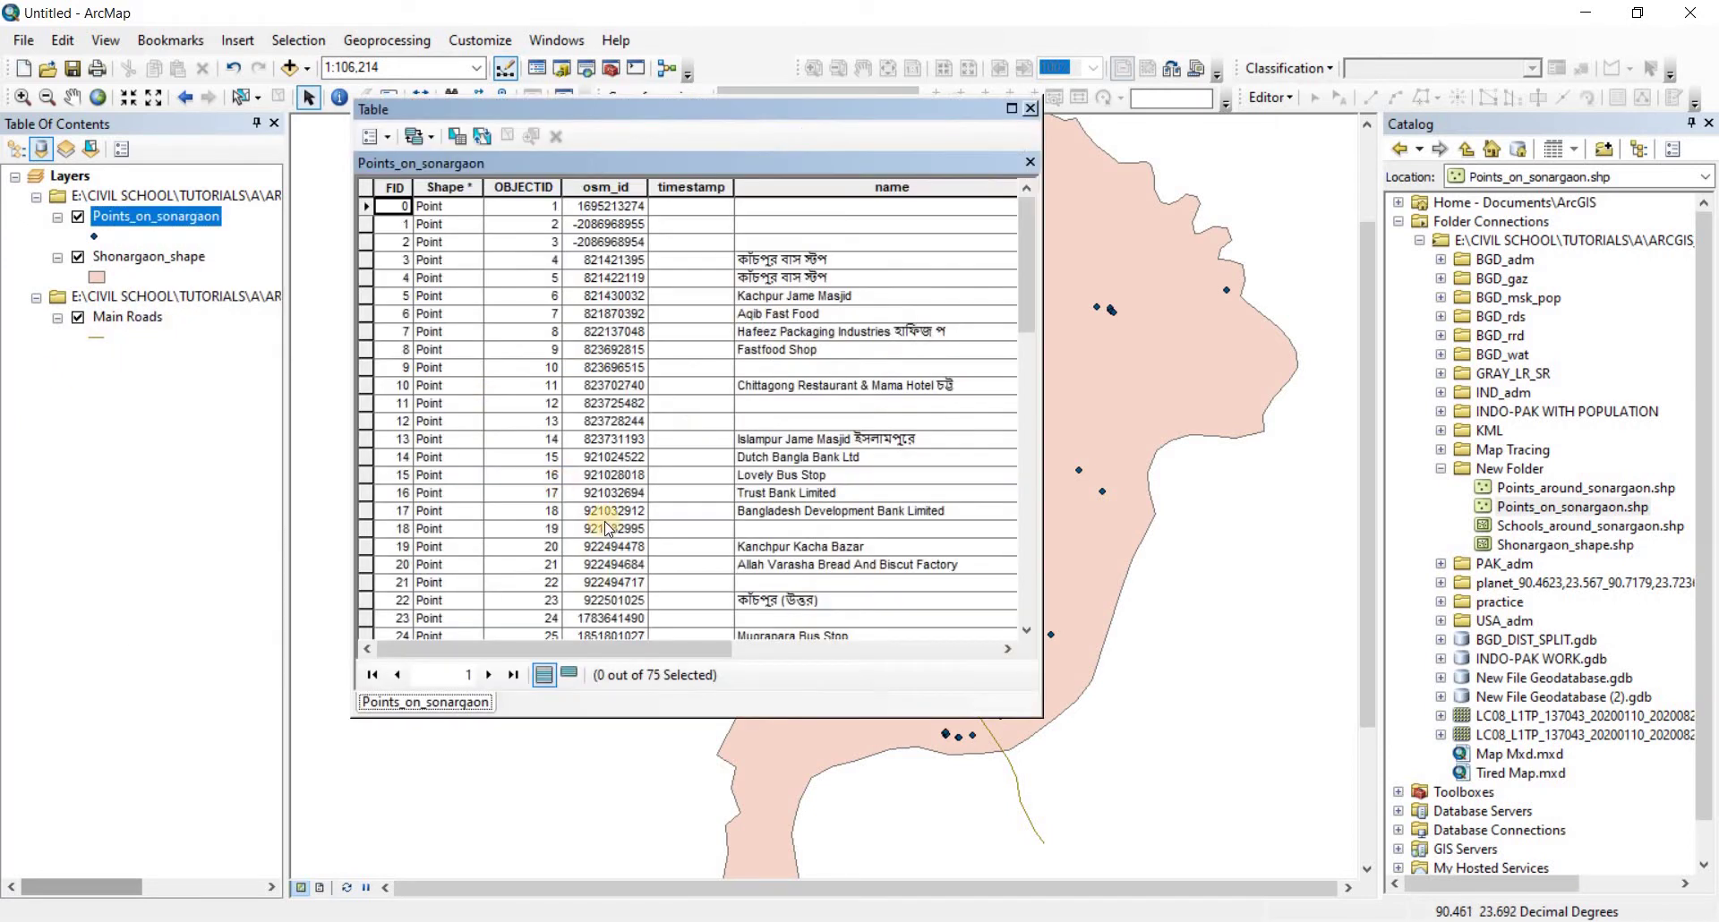
left_click_drag(623, 660, 955, 631)
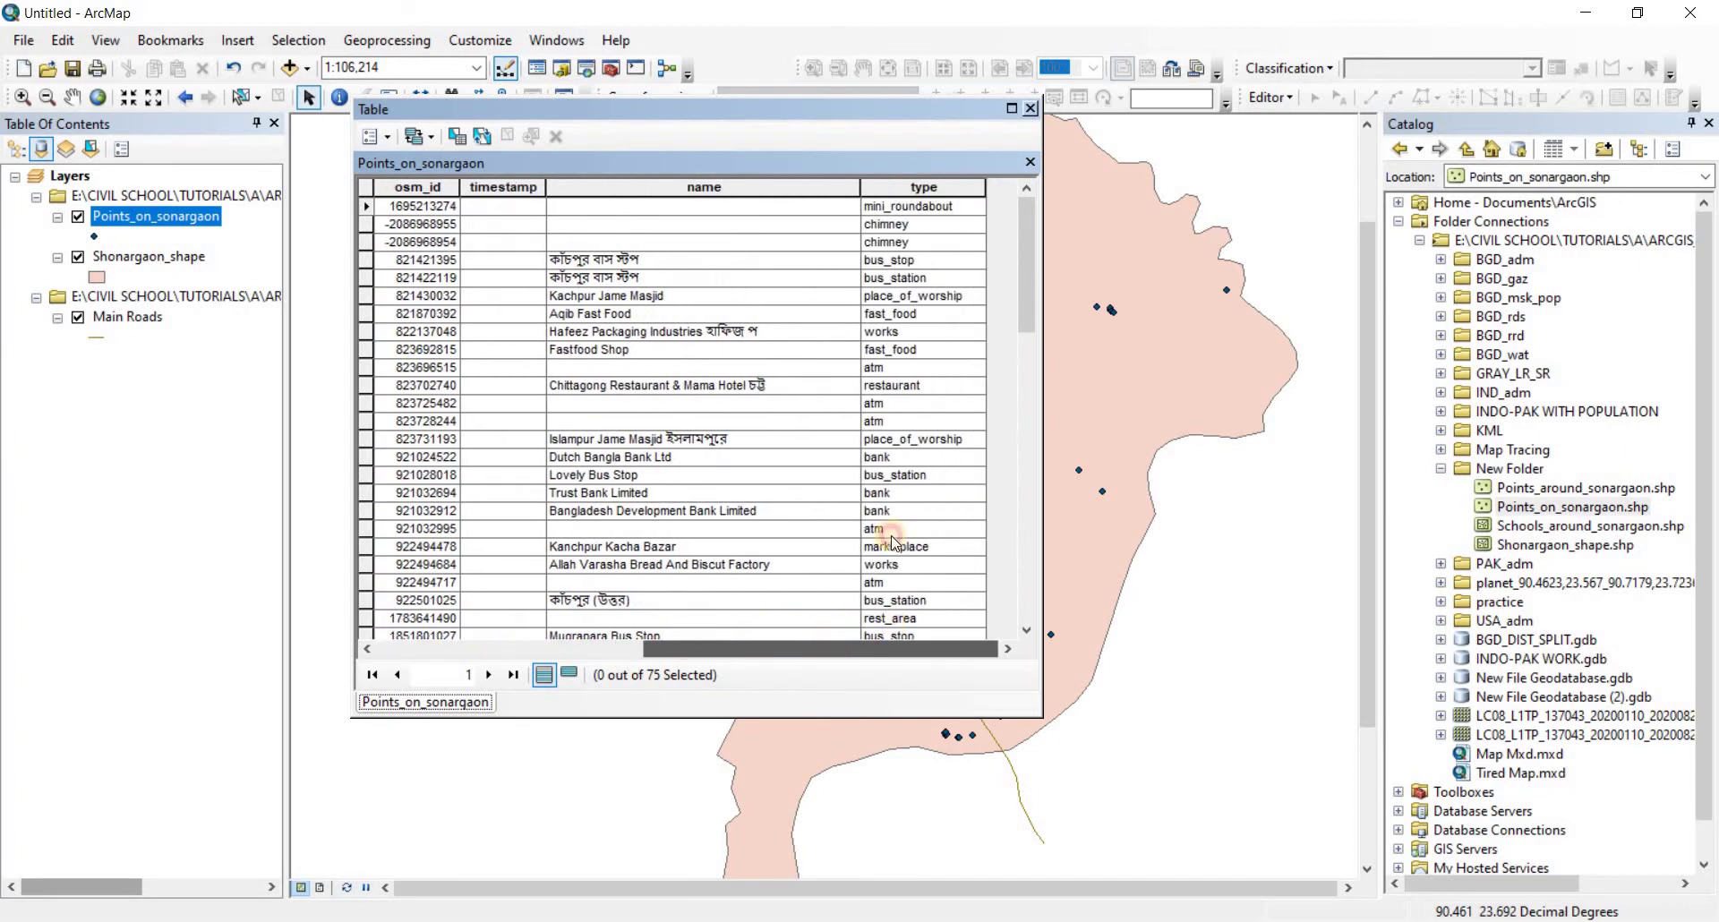
left_click(912, 261)
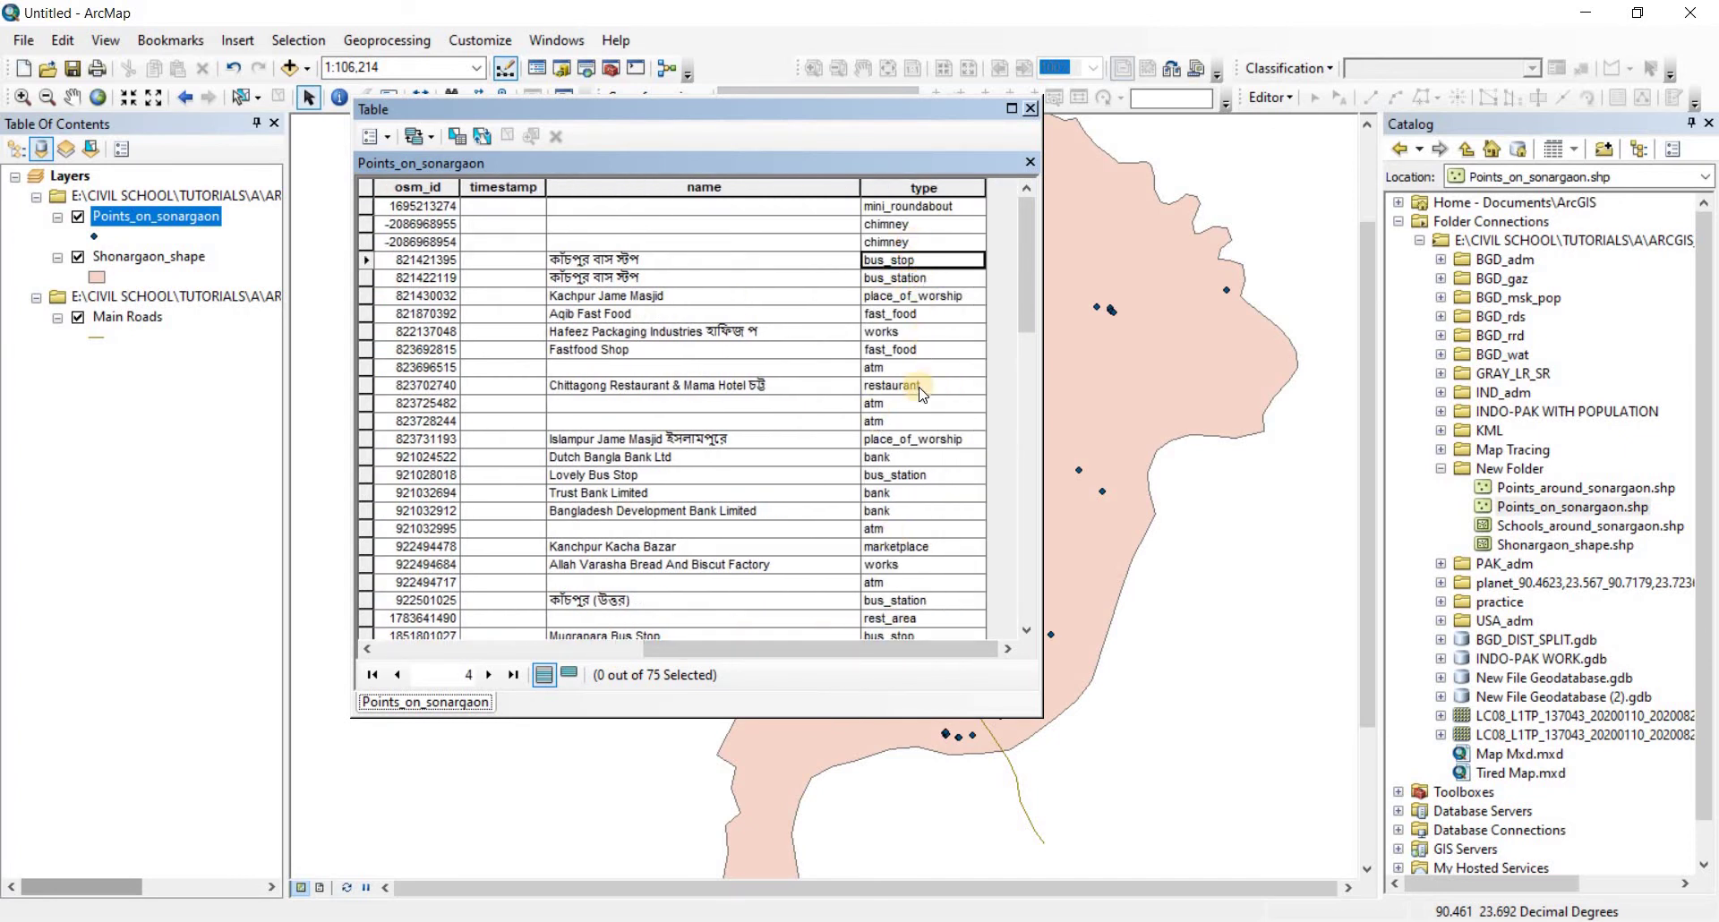
left_click(895, 351)
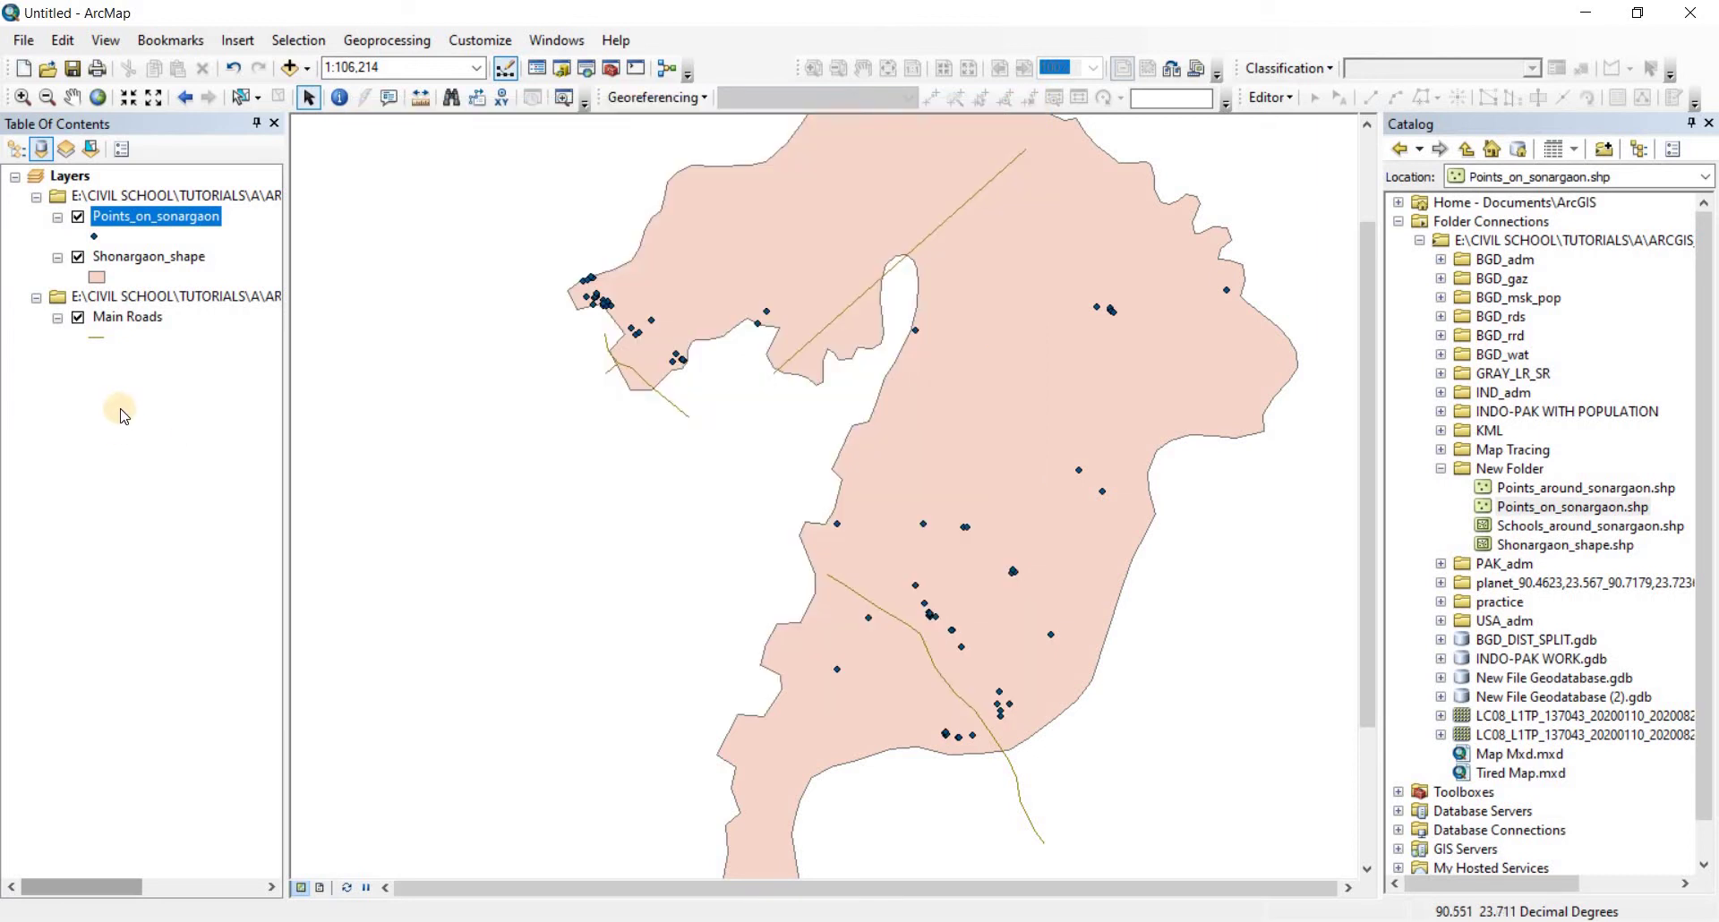
Symbolize the Main Roads layer with the Highway line style in black
left_click(97, 337)
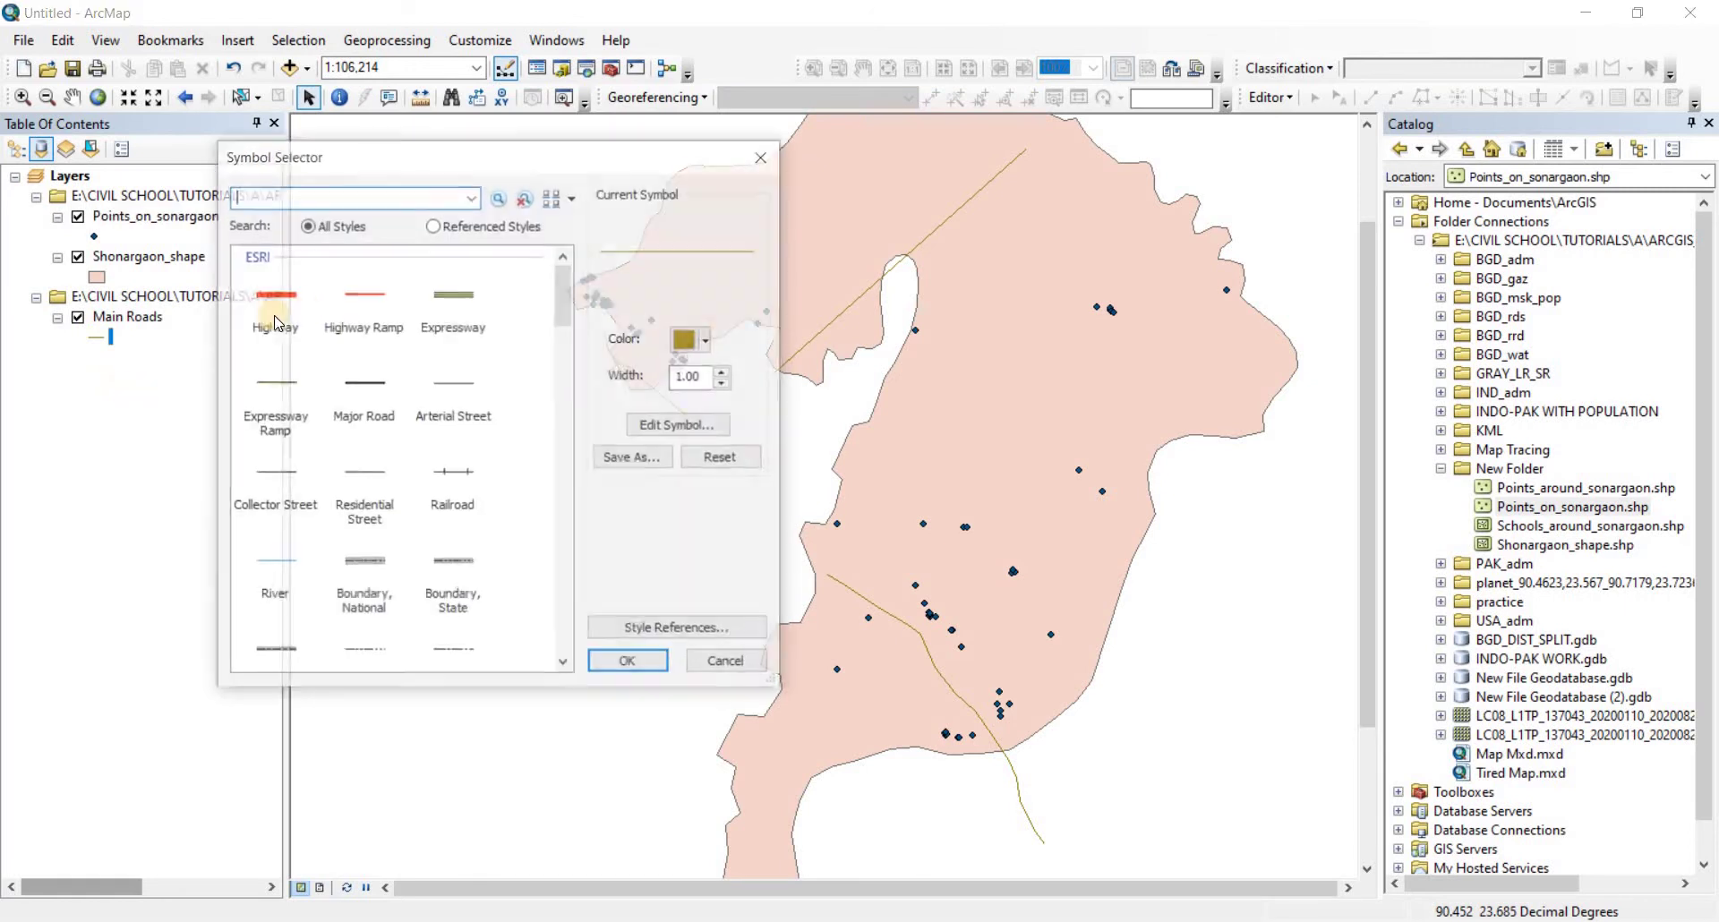
left_click(274, 292)
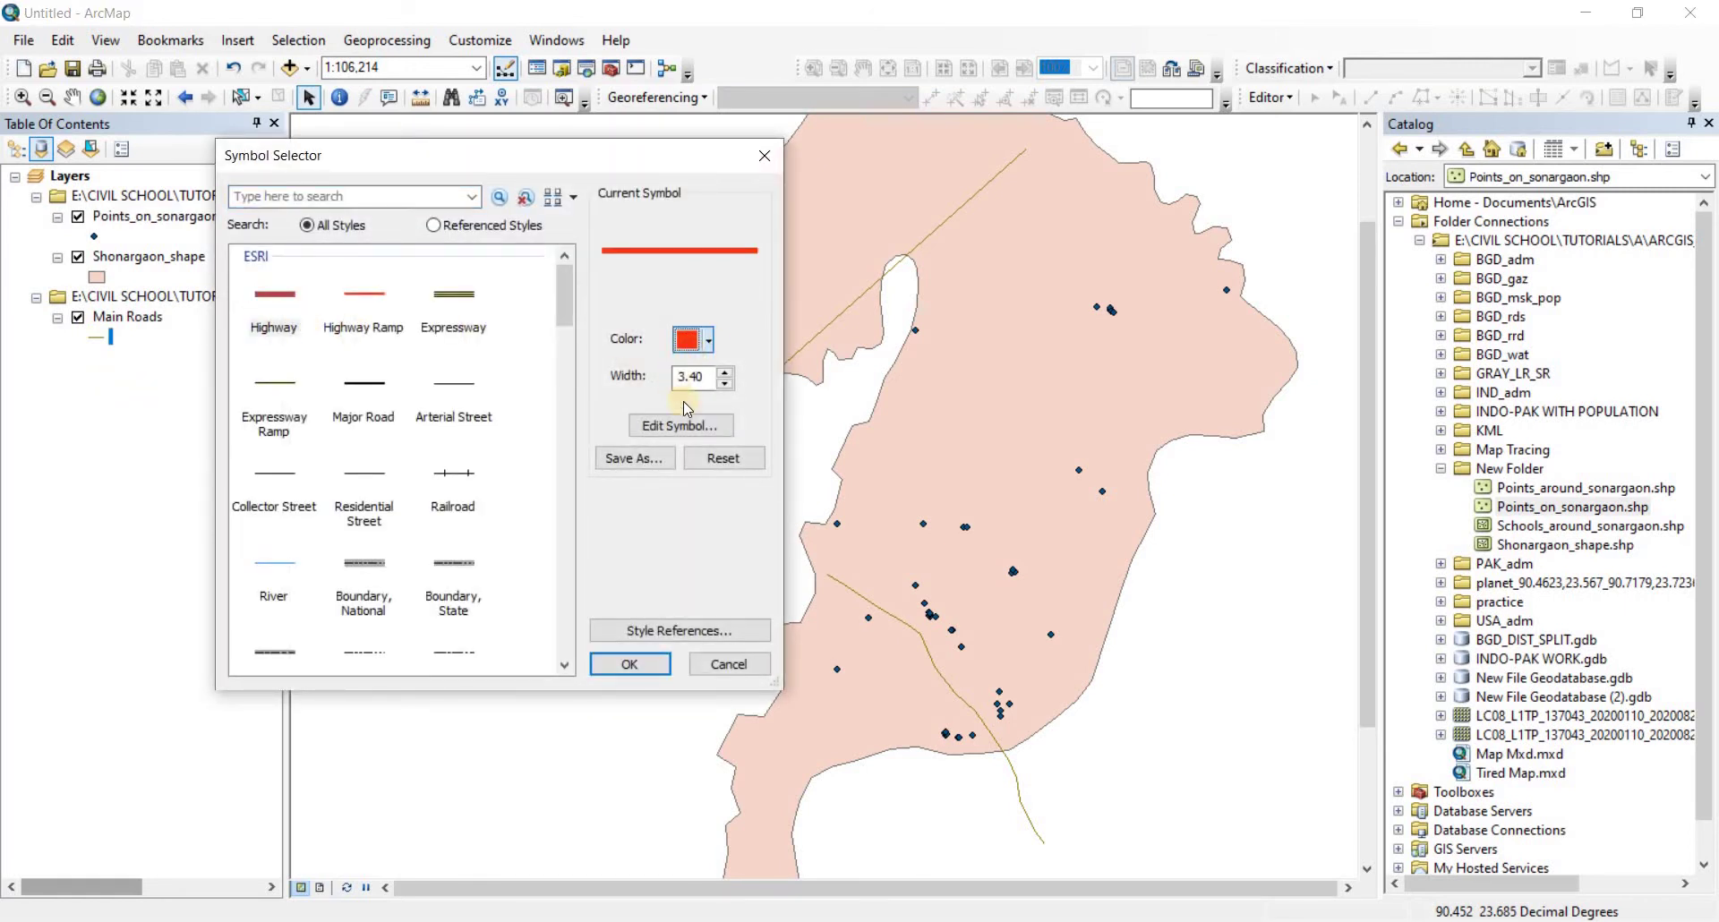
left_click(690, 340)
left_click(685, 582)
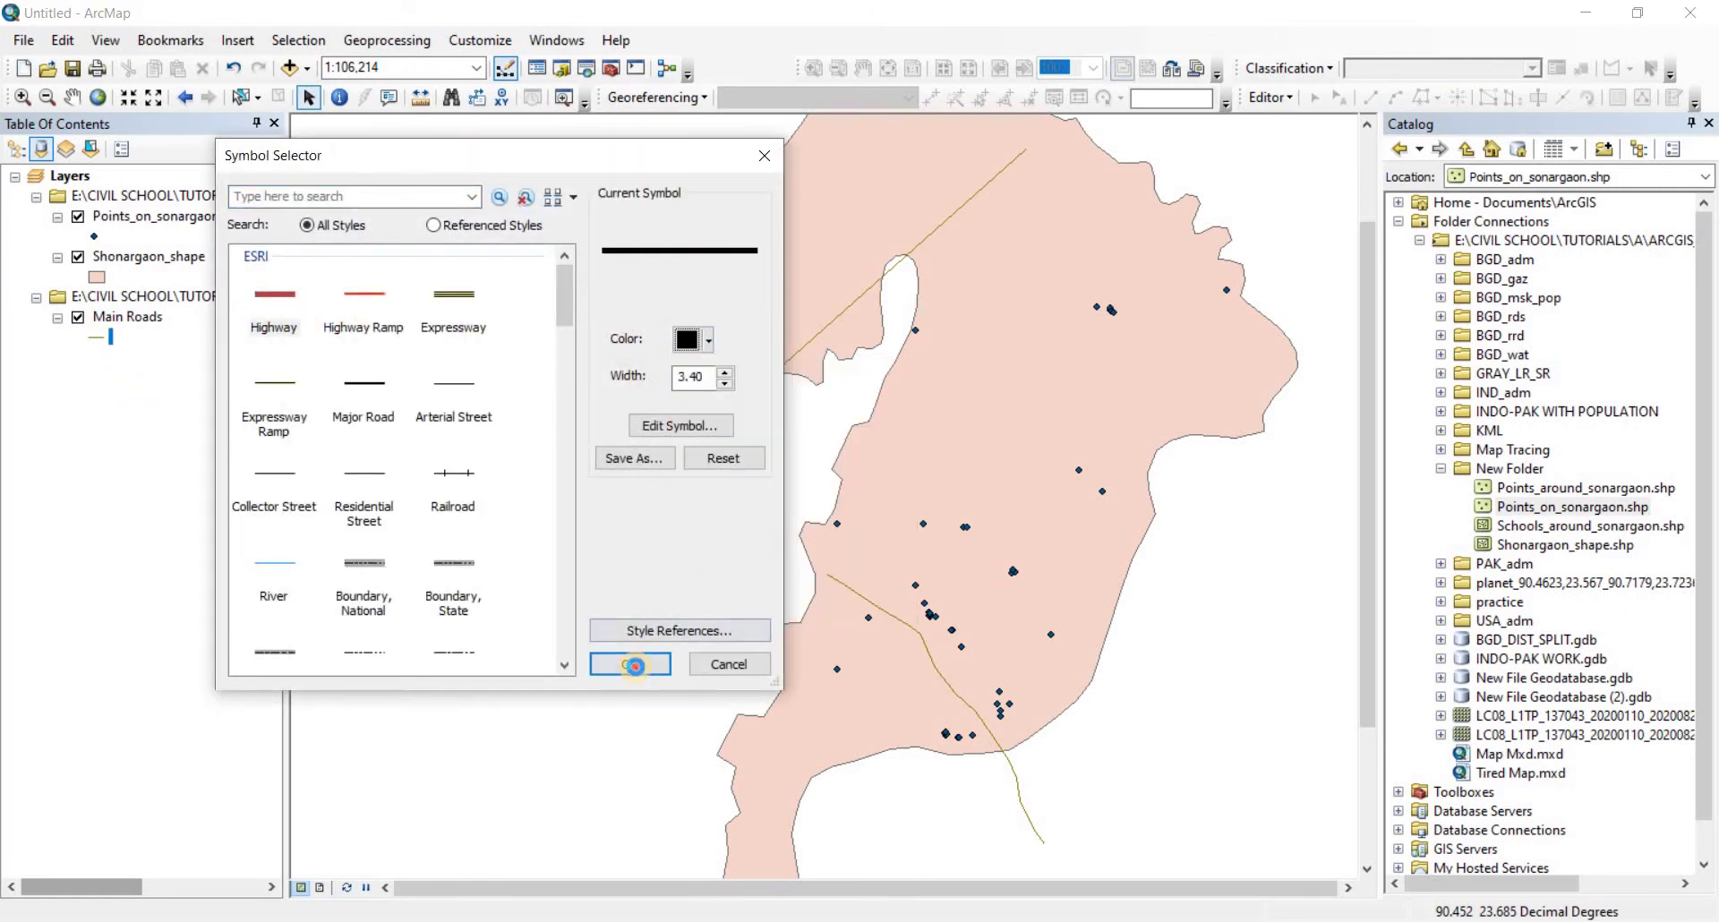
left_click(630, 665)
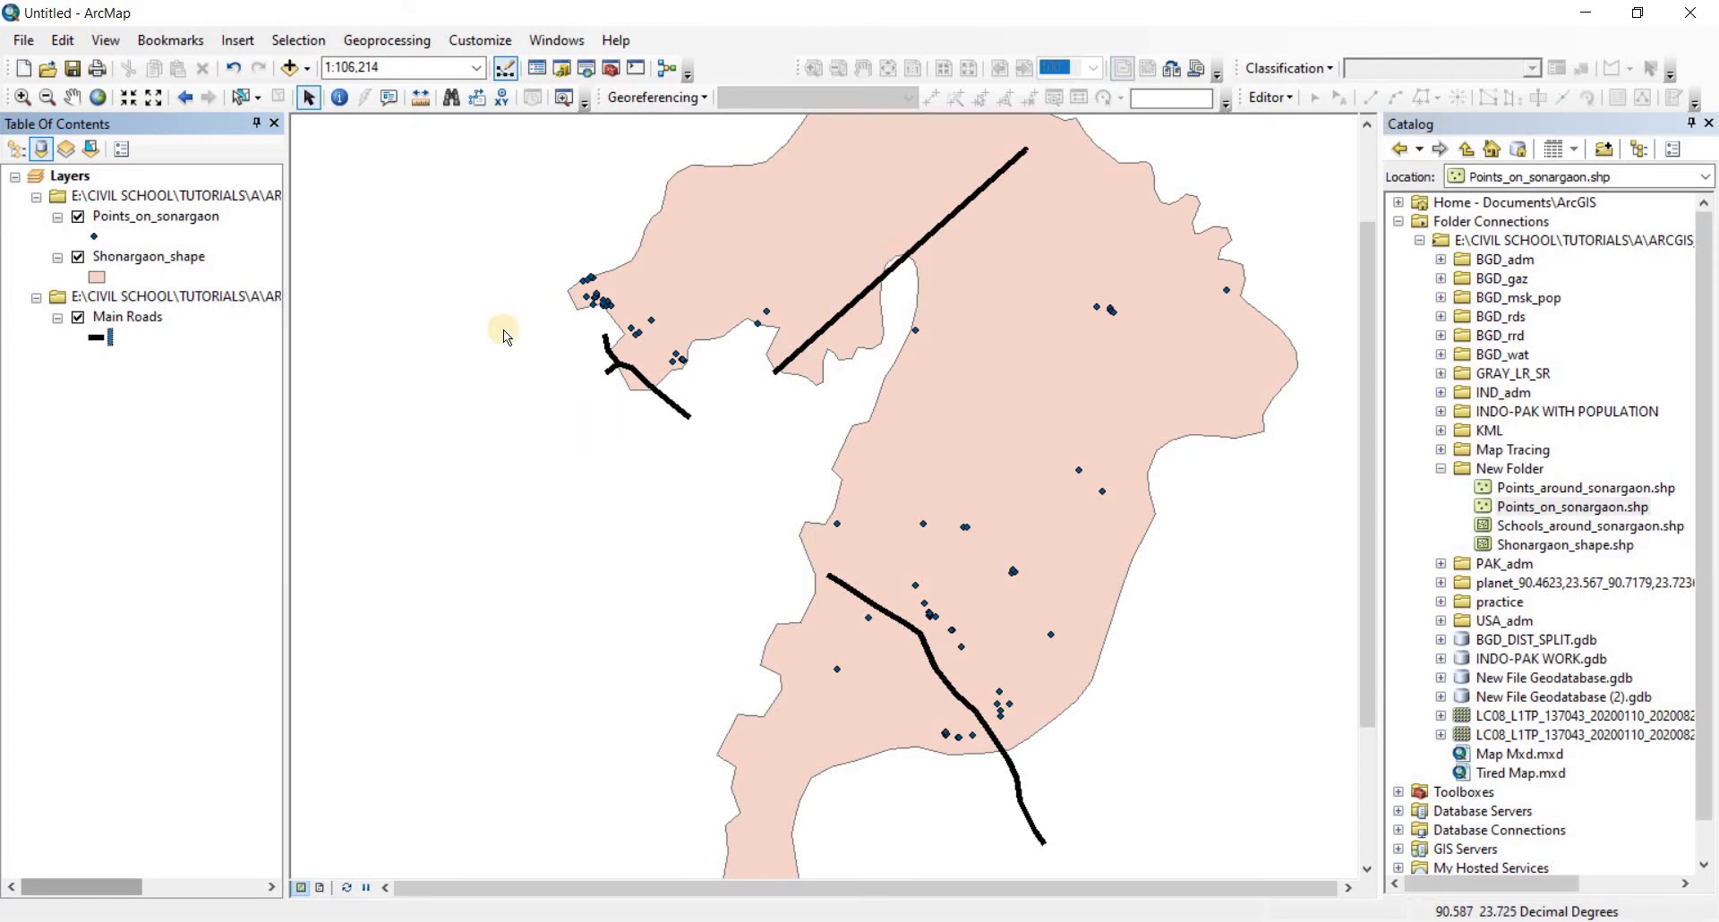
Run the Buffer tool on the Main Roads layer with a linear distance of 100 meters
left_click(384, 47)
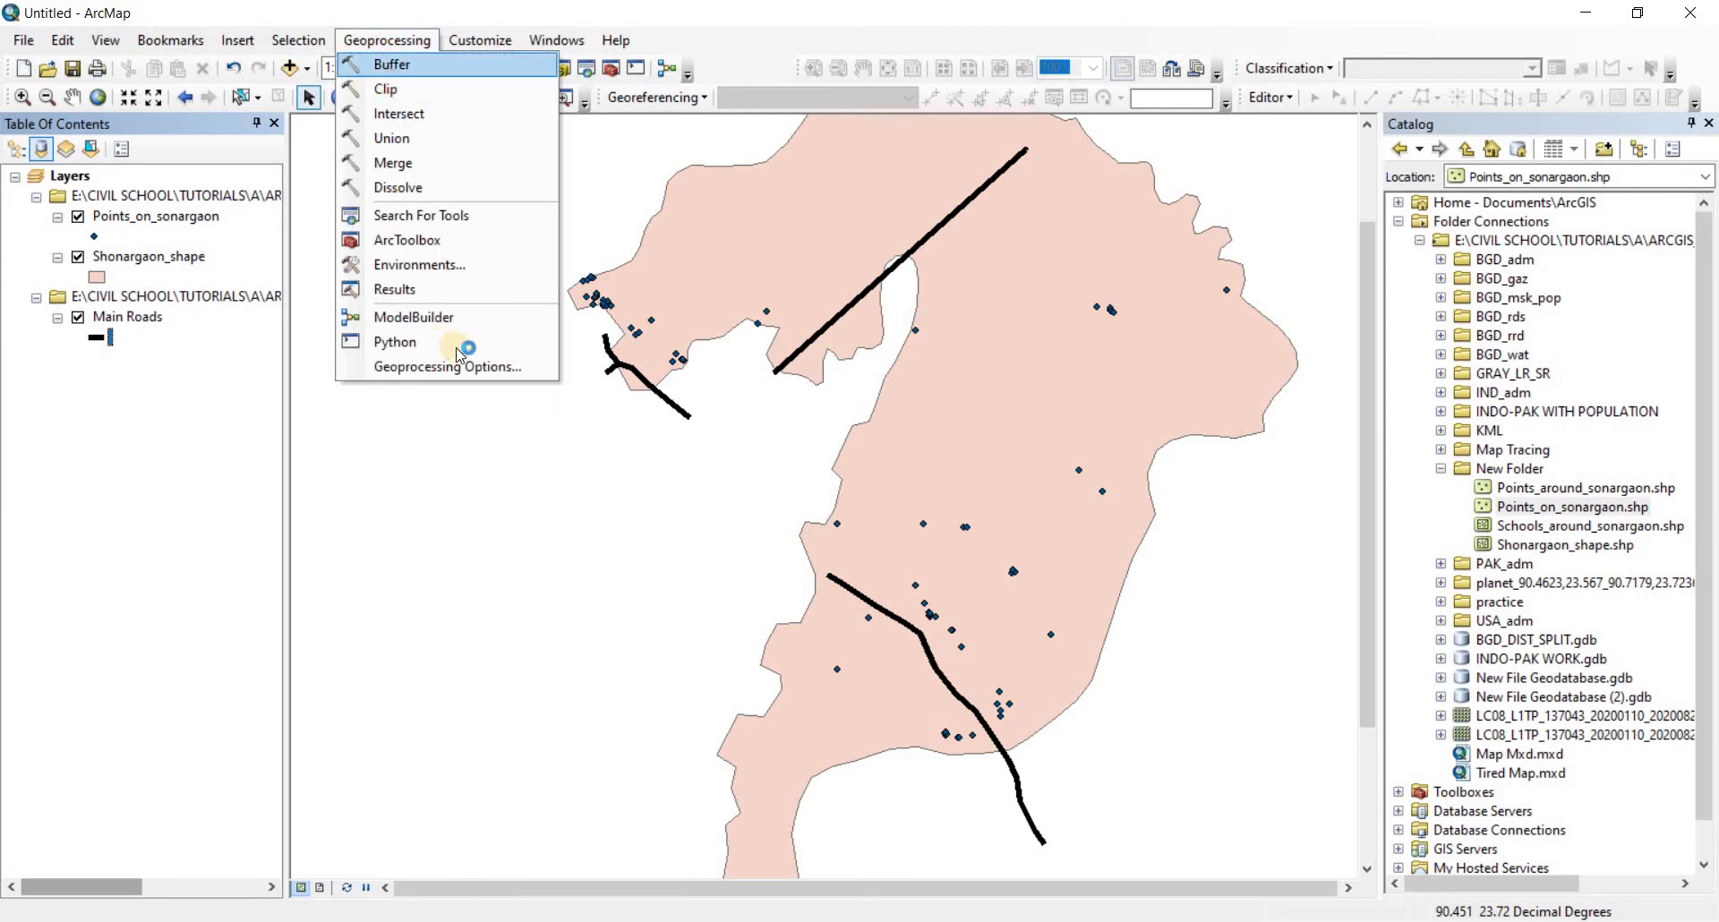
left_click(387, 62)
left_click(875, 308)
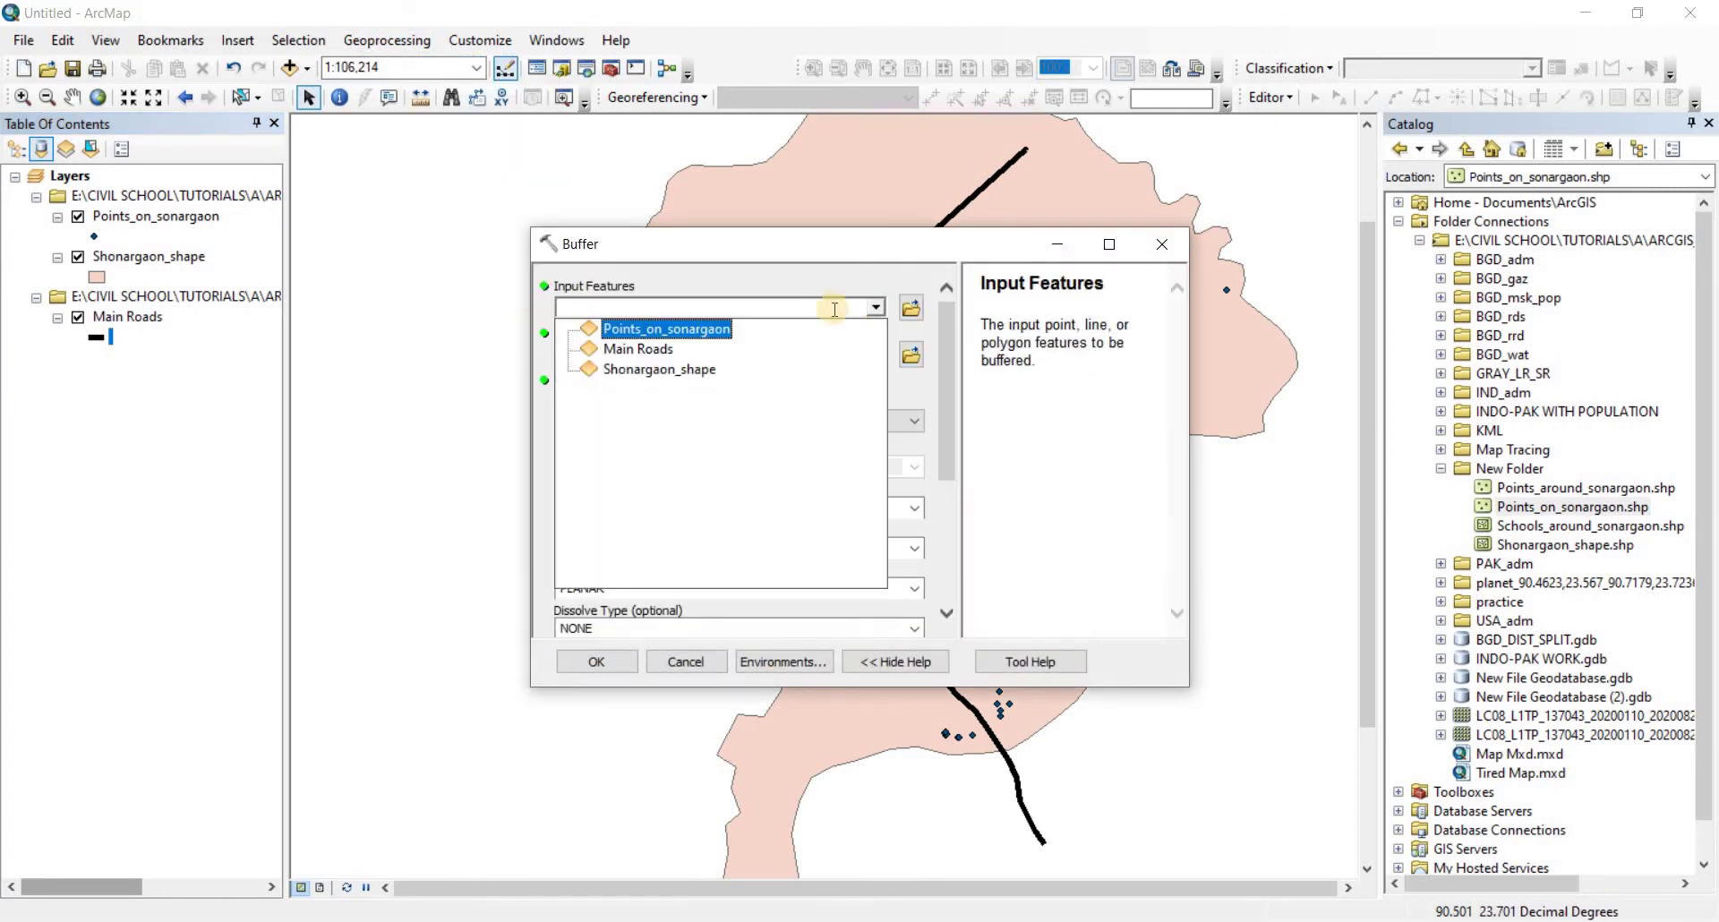
left_click(665, 351)
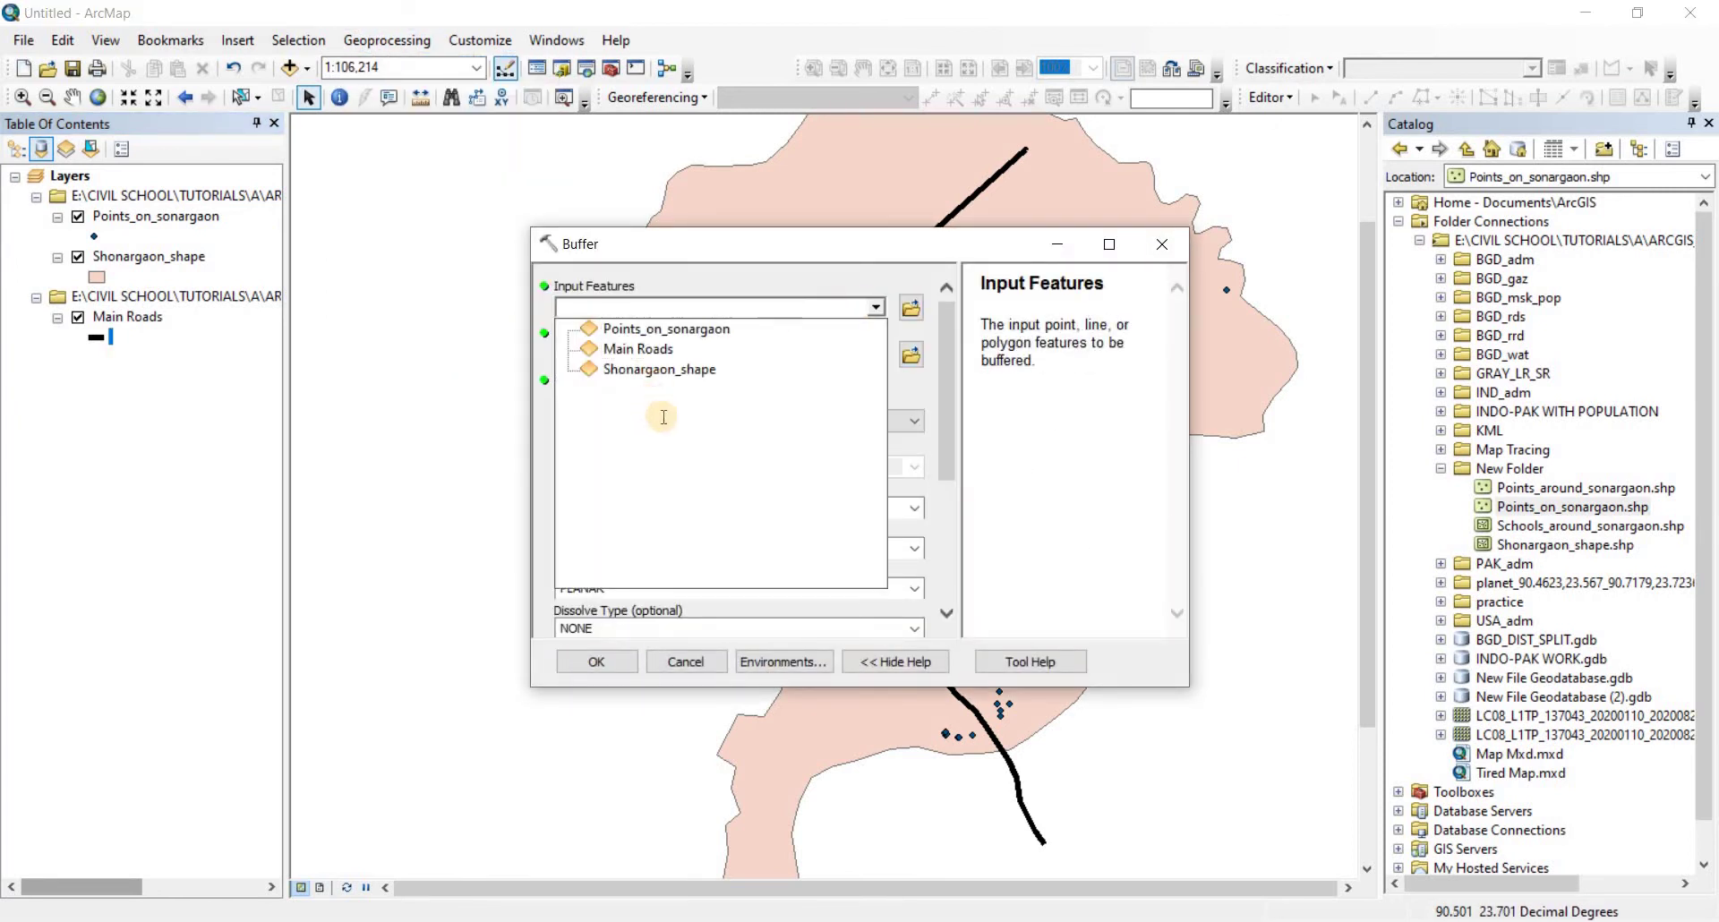
left_click(873, 422)
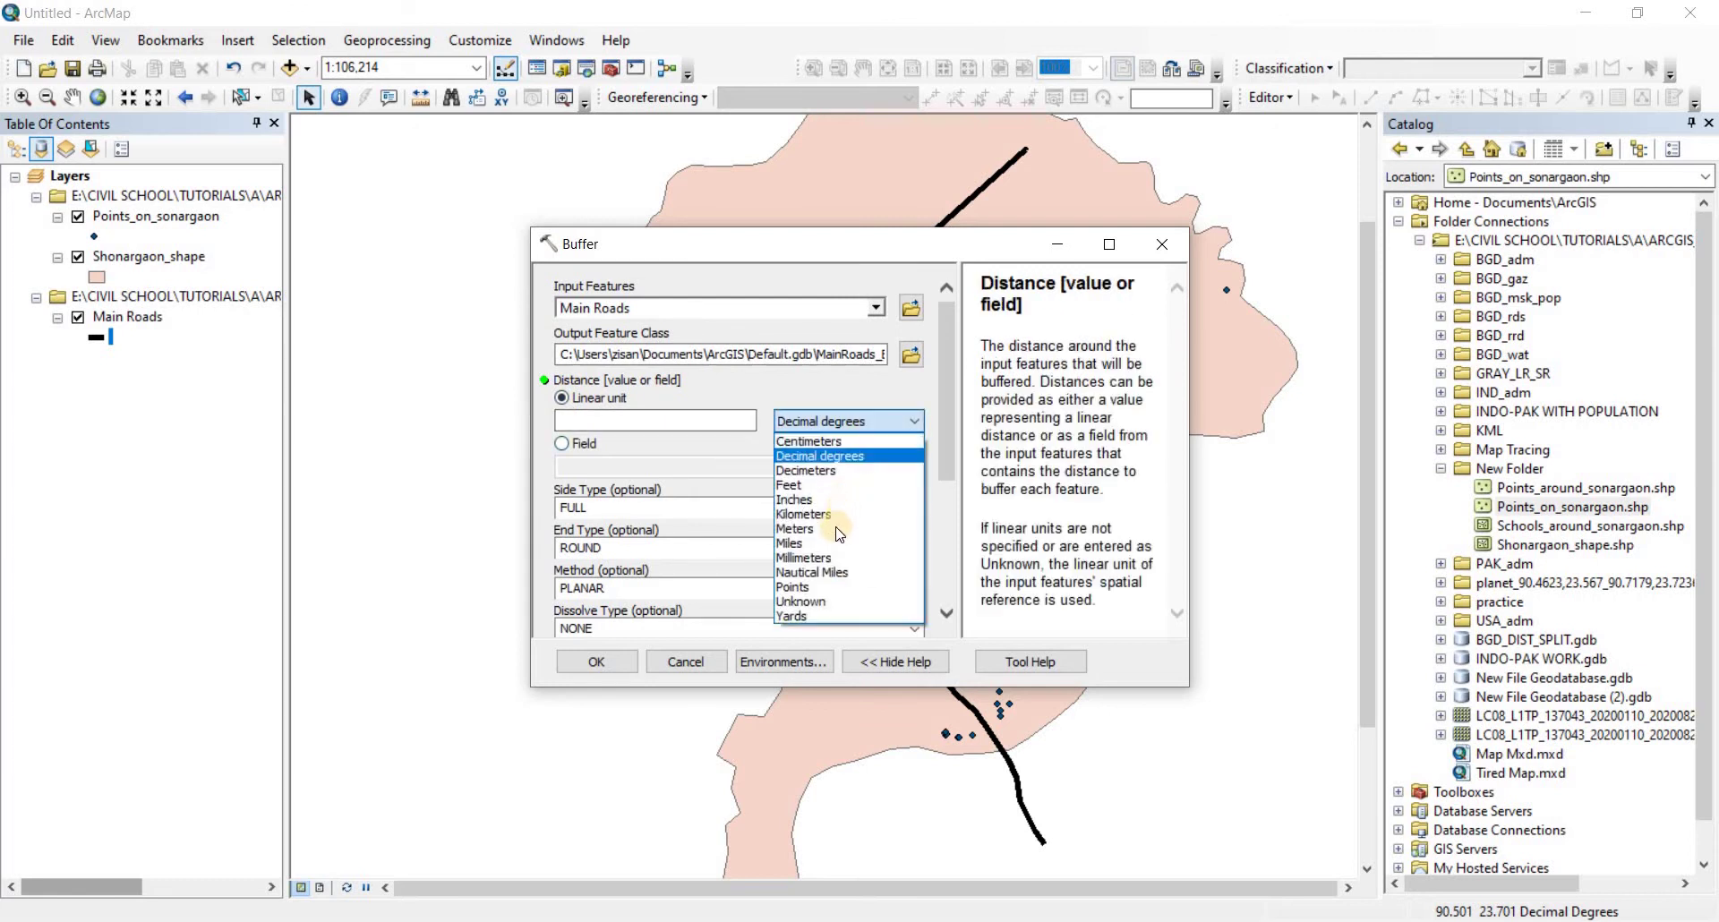
left_click(842, 531)
left_click(728, 421)
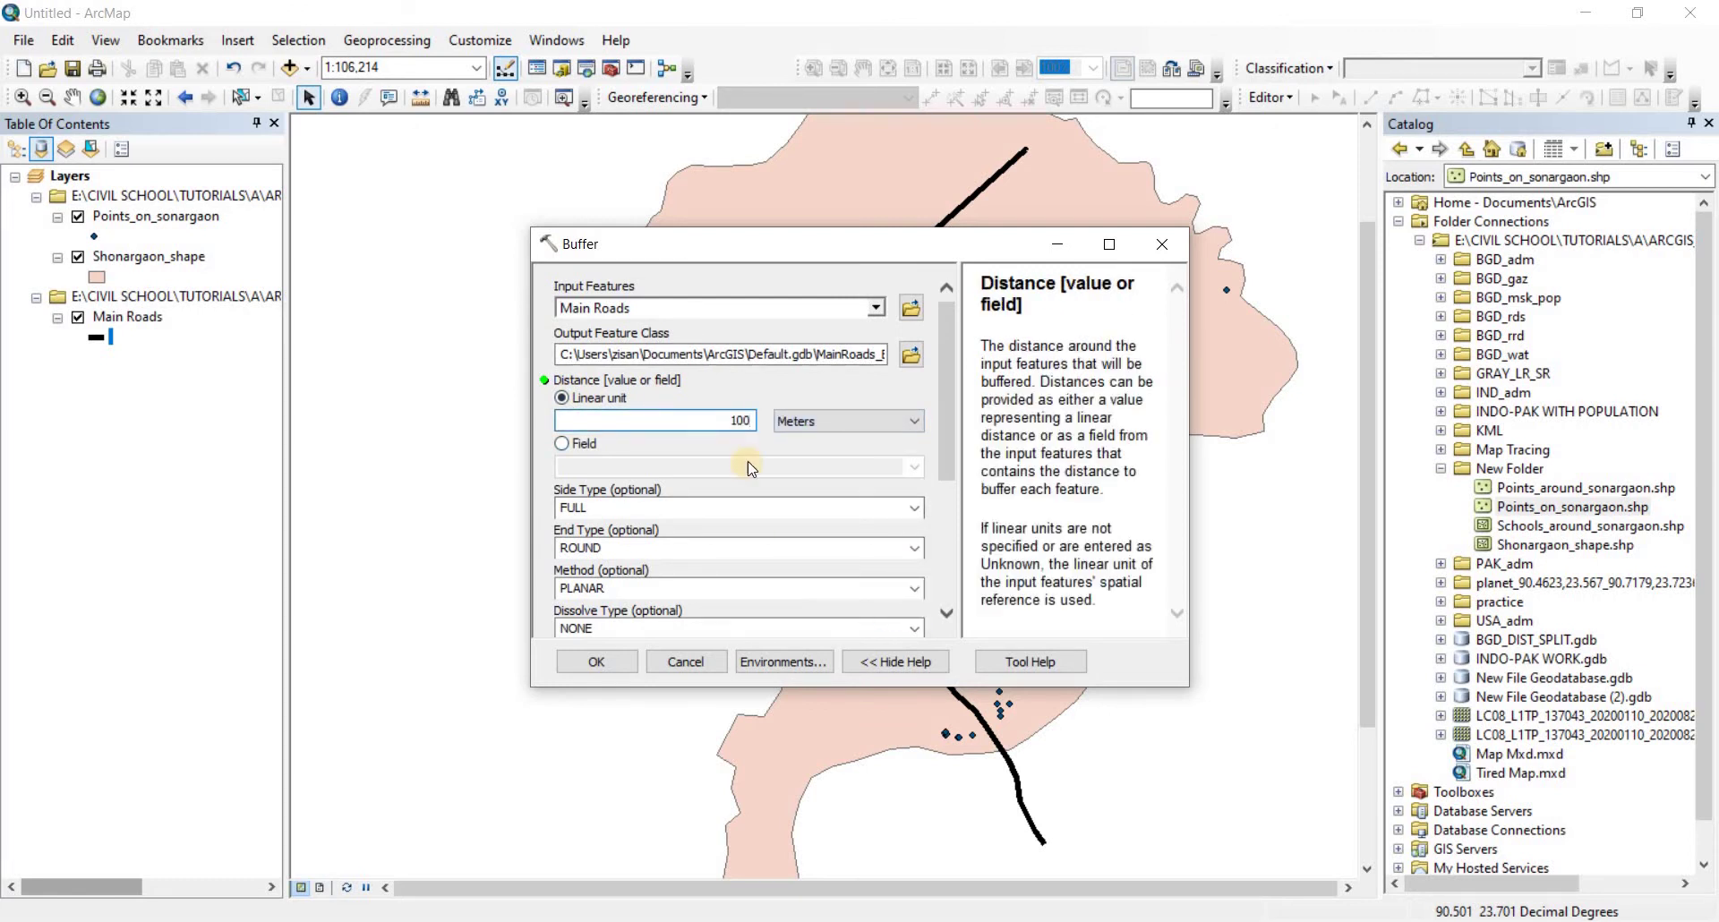
type("100")
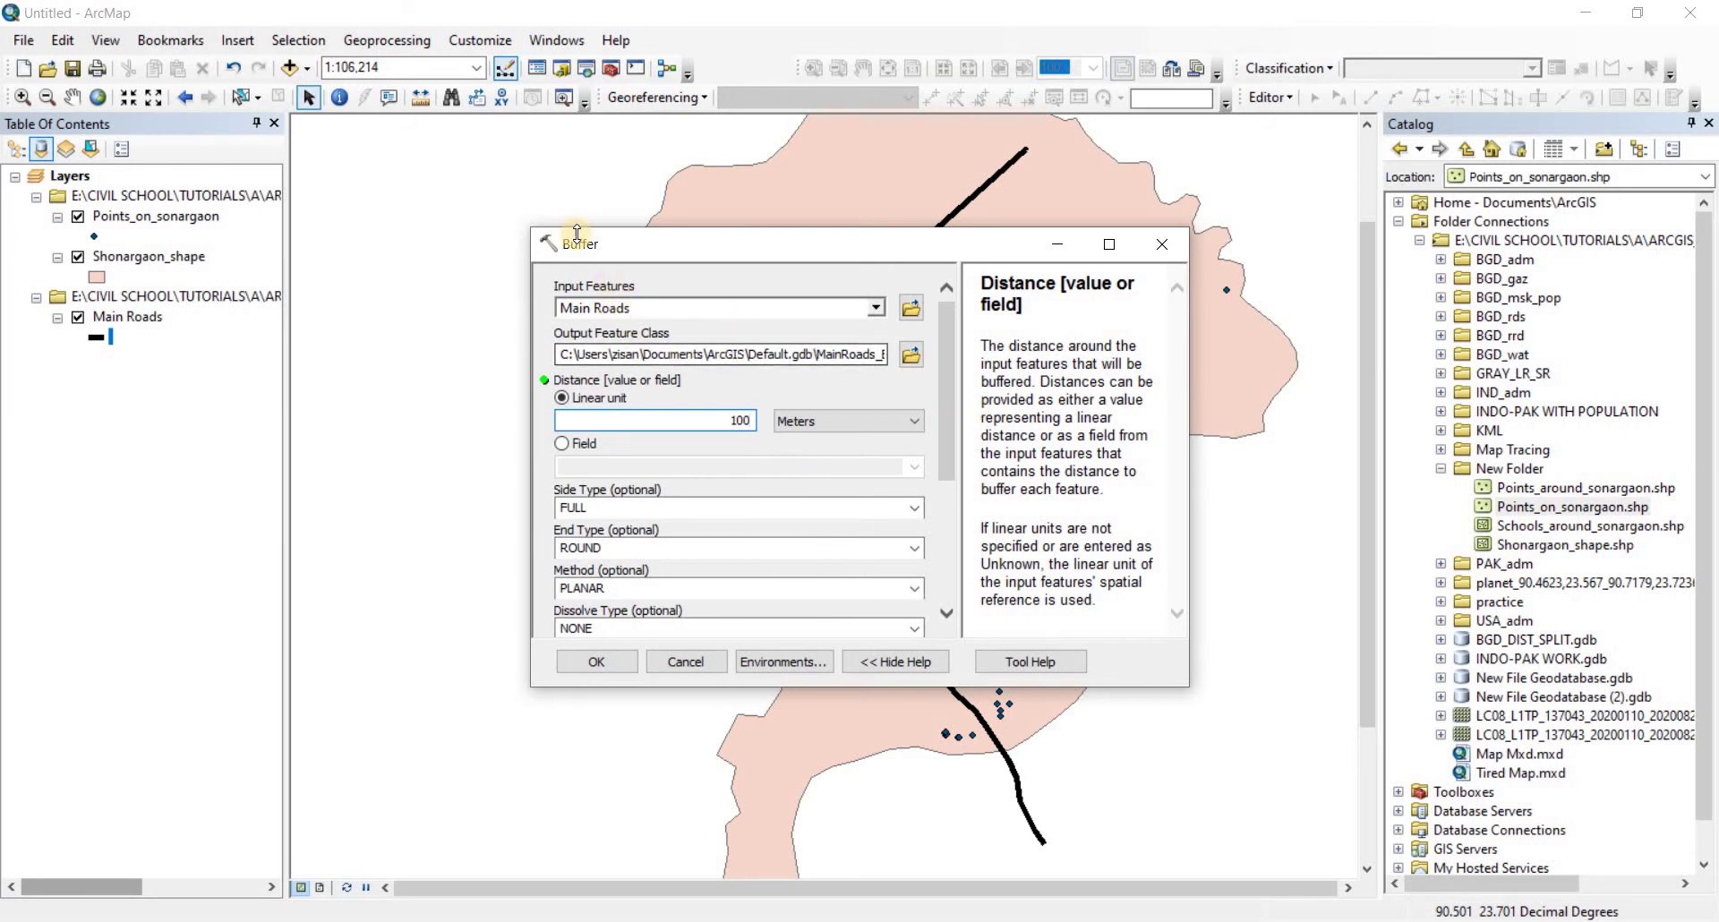
left_click(597, 662)
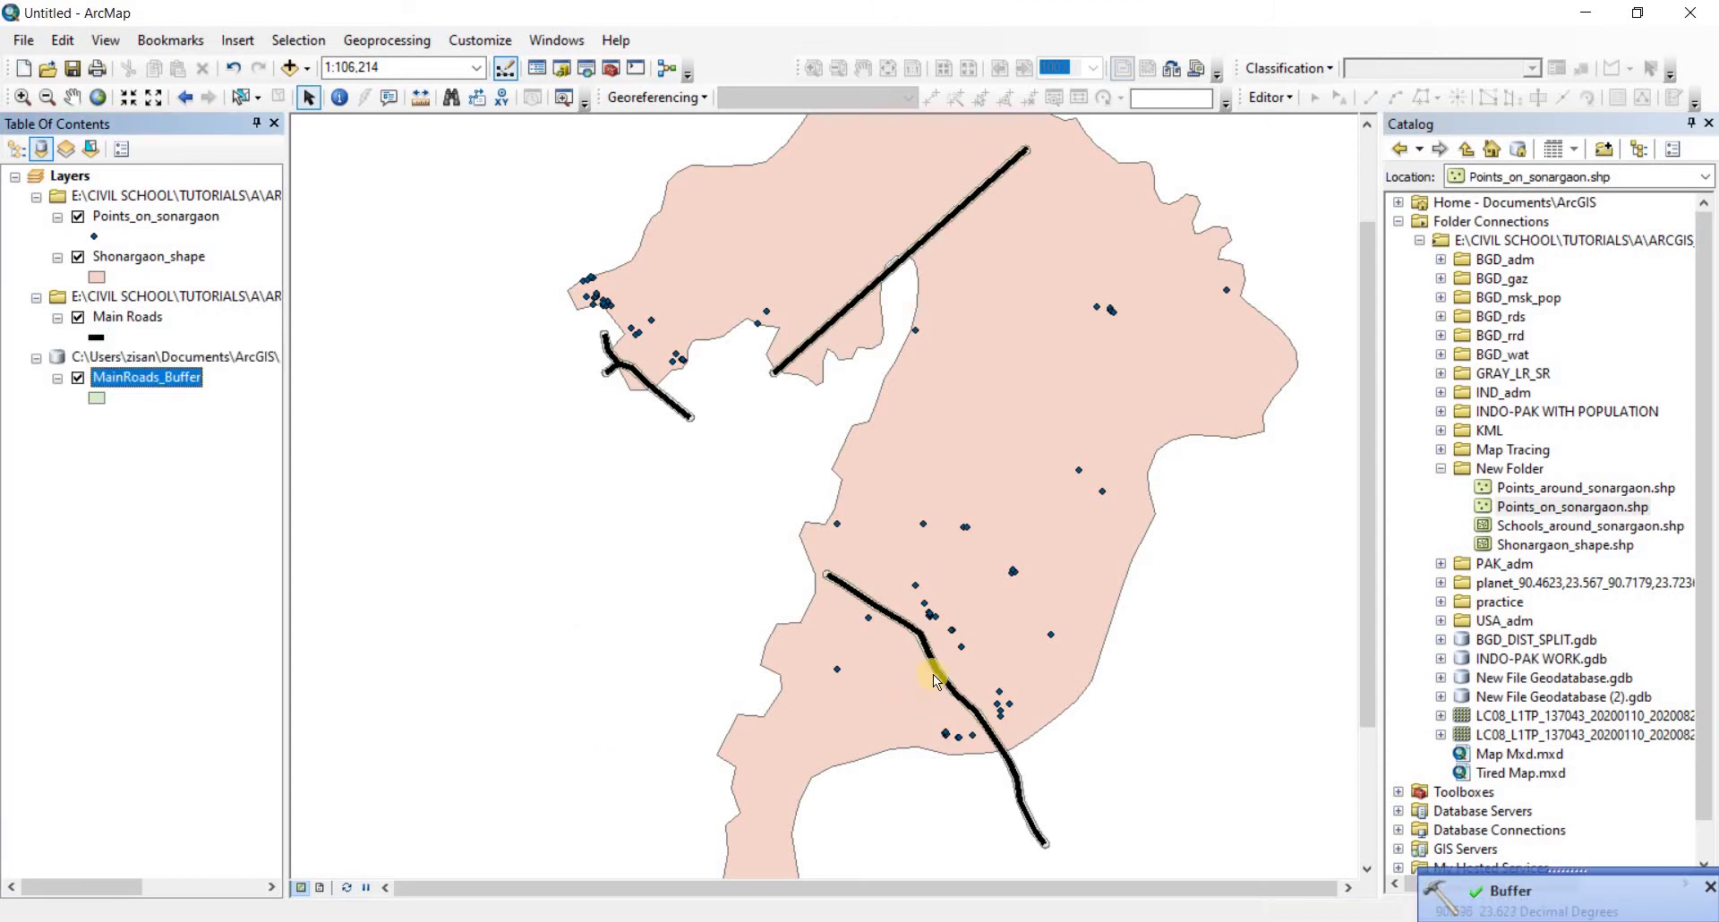
Examine the 100-meter buffer along the roads and its position relative to the surrounding points
scroll(936, 670, "up", 4)
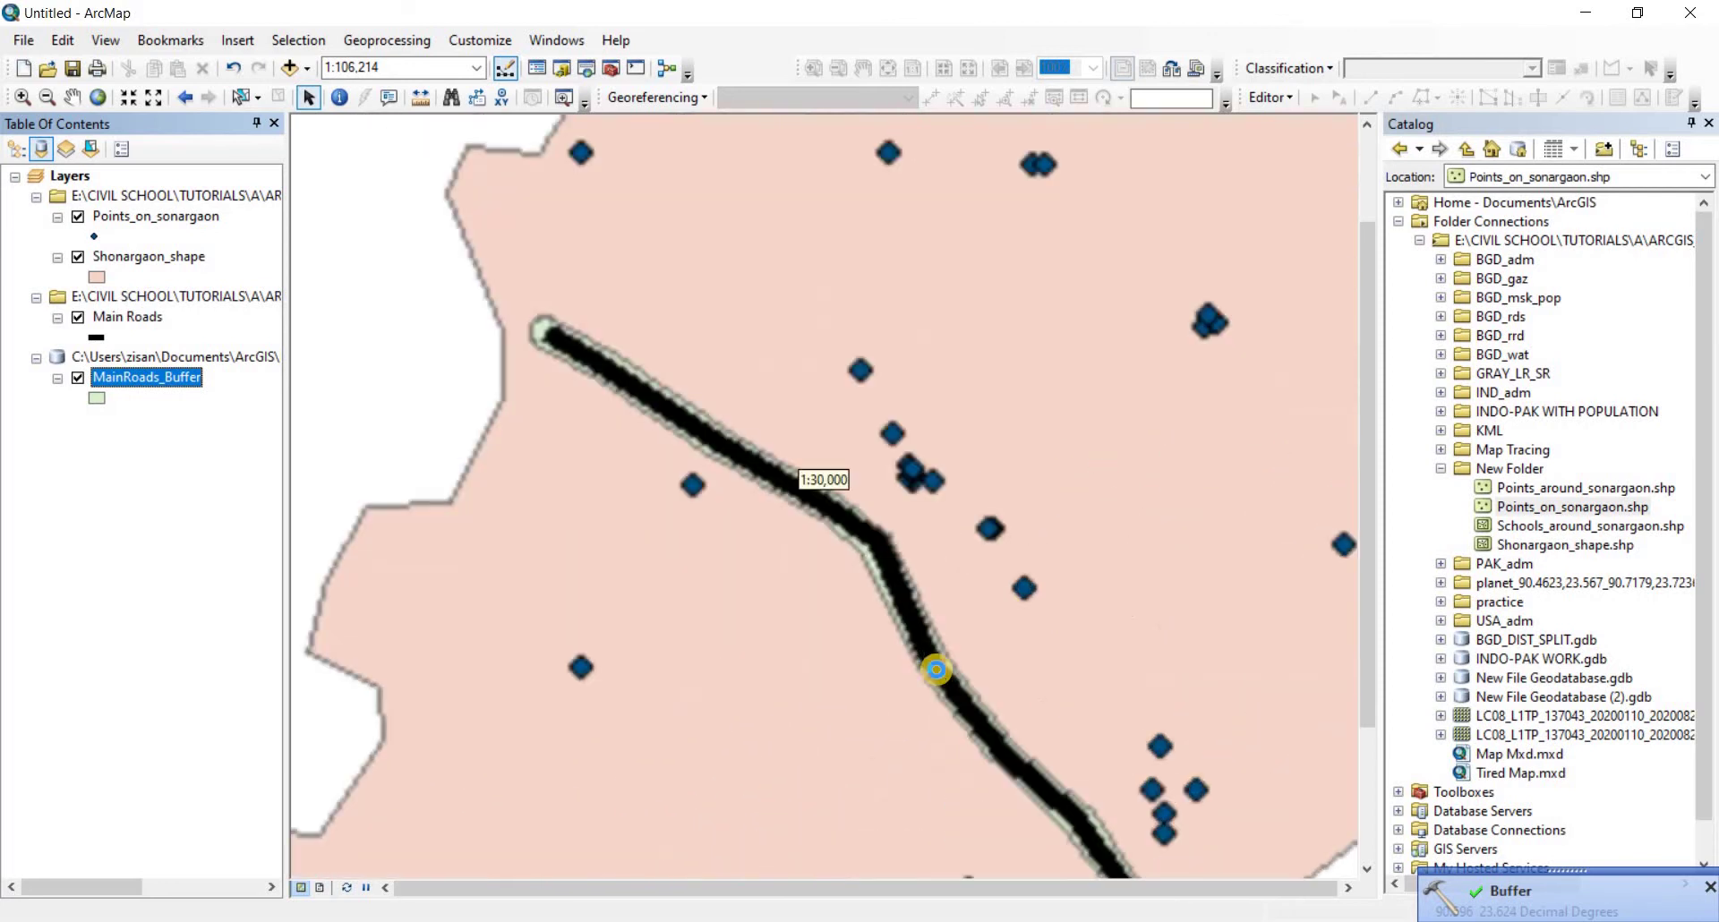
left_click_drag(1012, 657, 897, 467)
left_click_drag(986, 607, 915, 487)
scroll(916, 487, "down", 1)
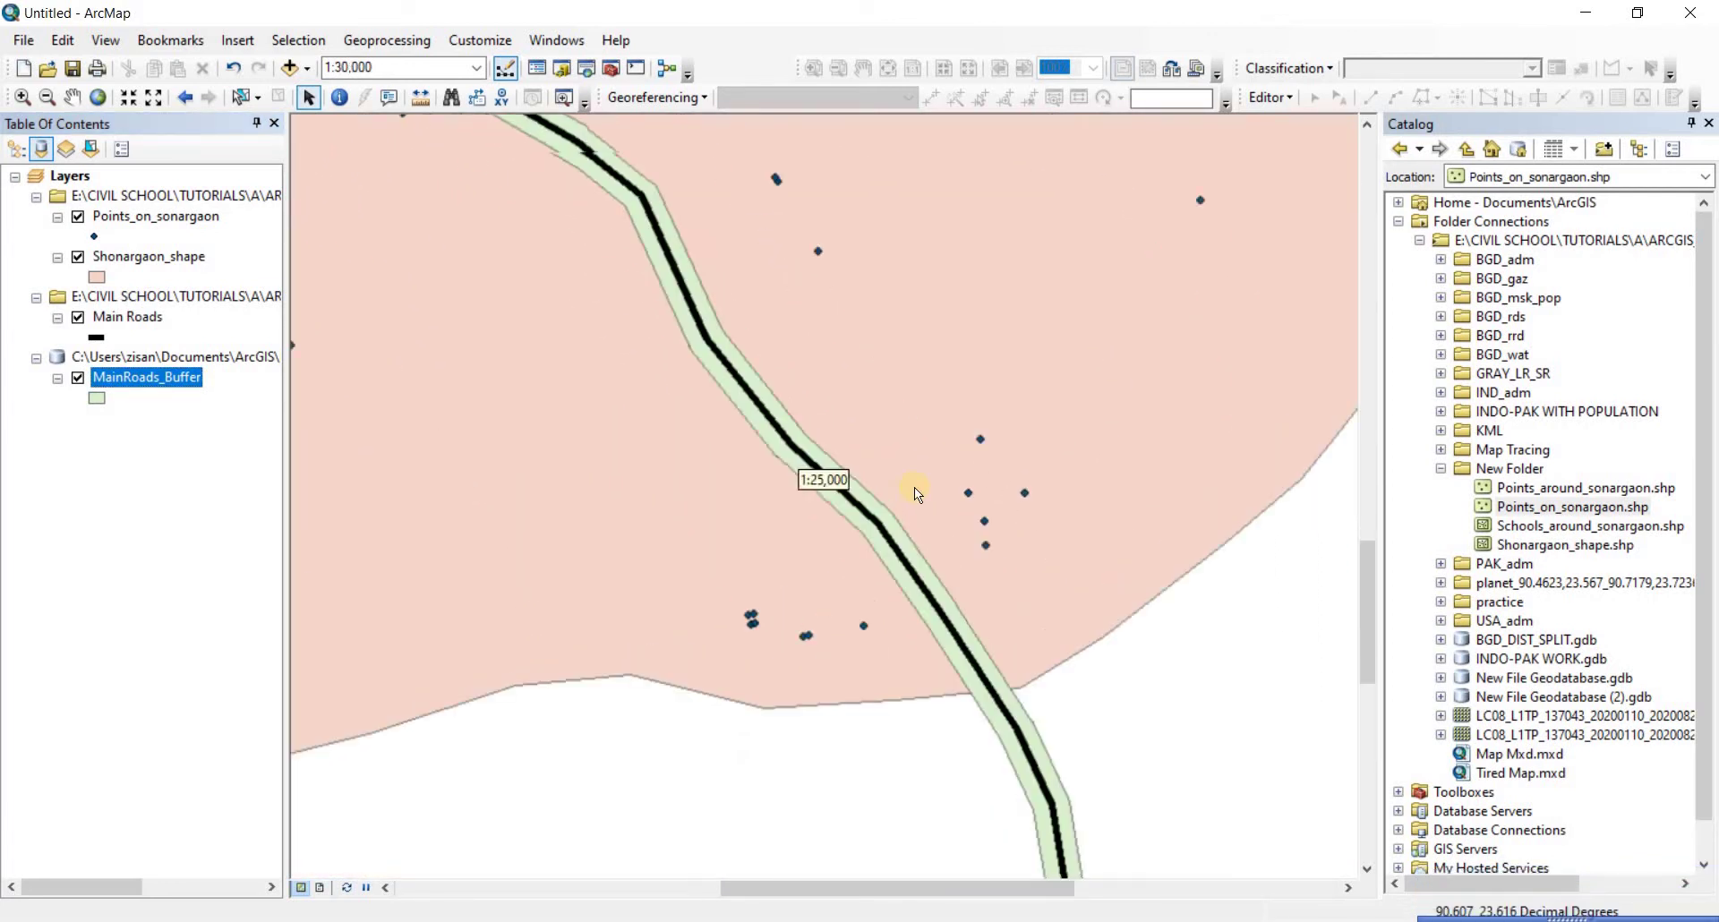
left_click_drag(836, 509, 781, 383)
left_click_drag(678, 387, 716, 538)
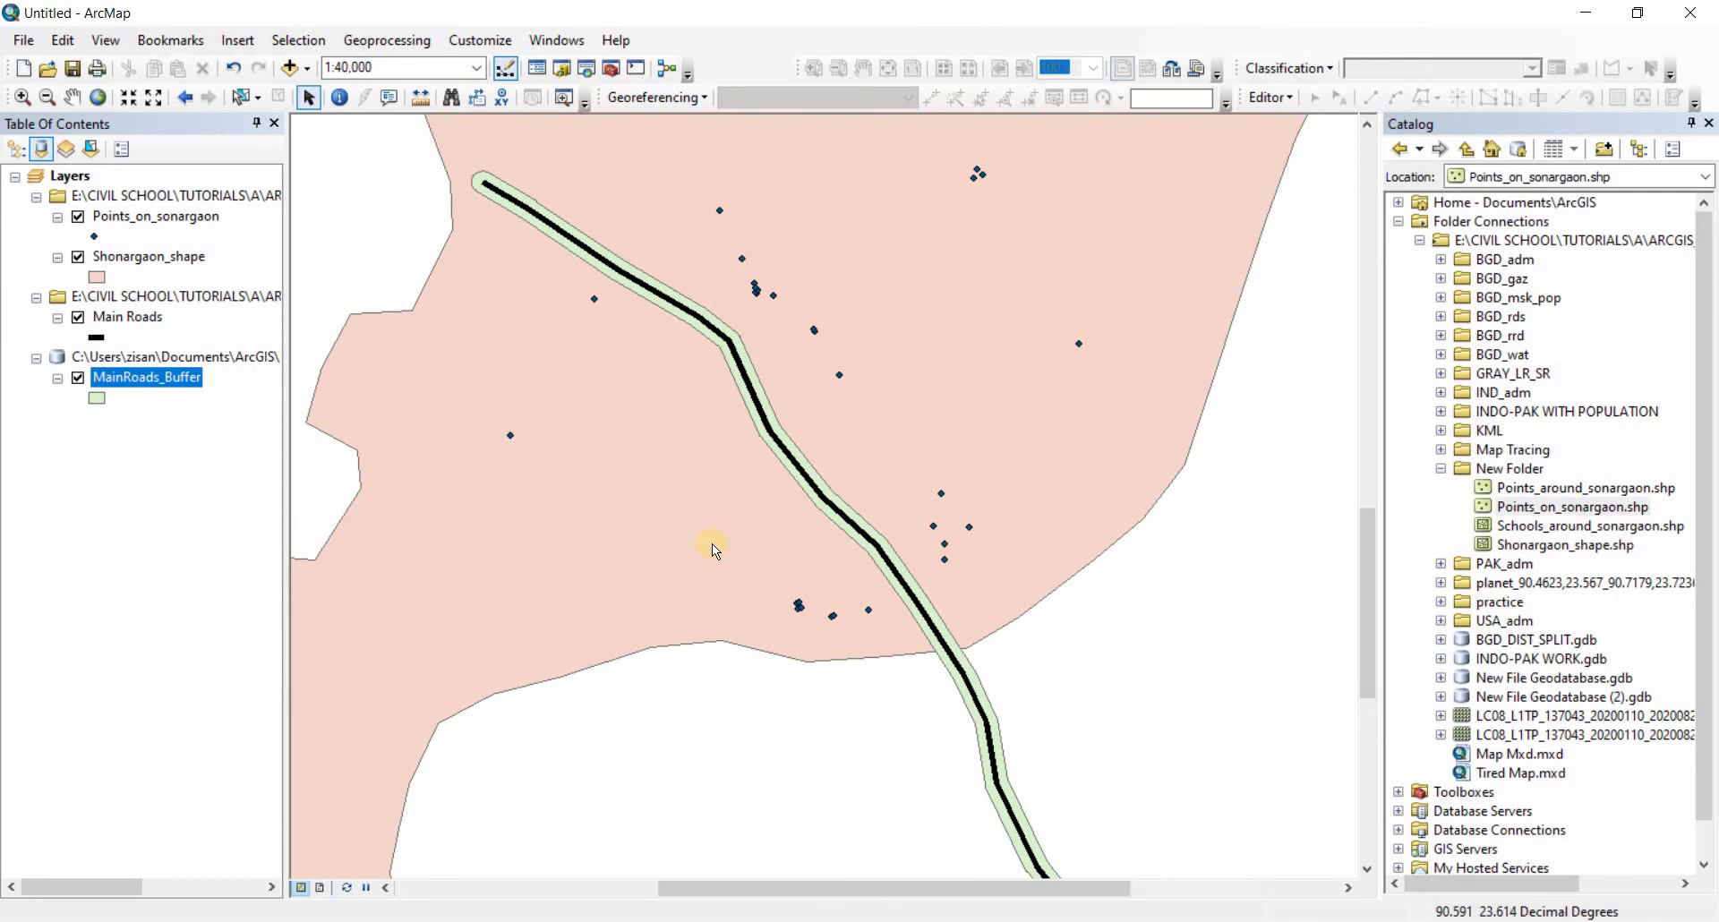
scroll(712, 545, "down", 2)
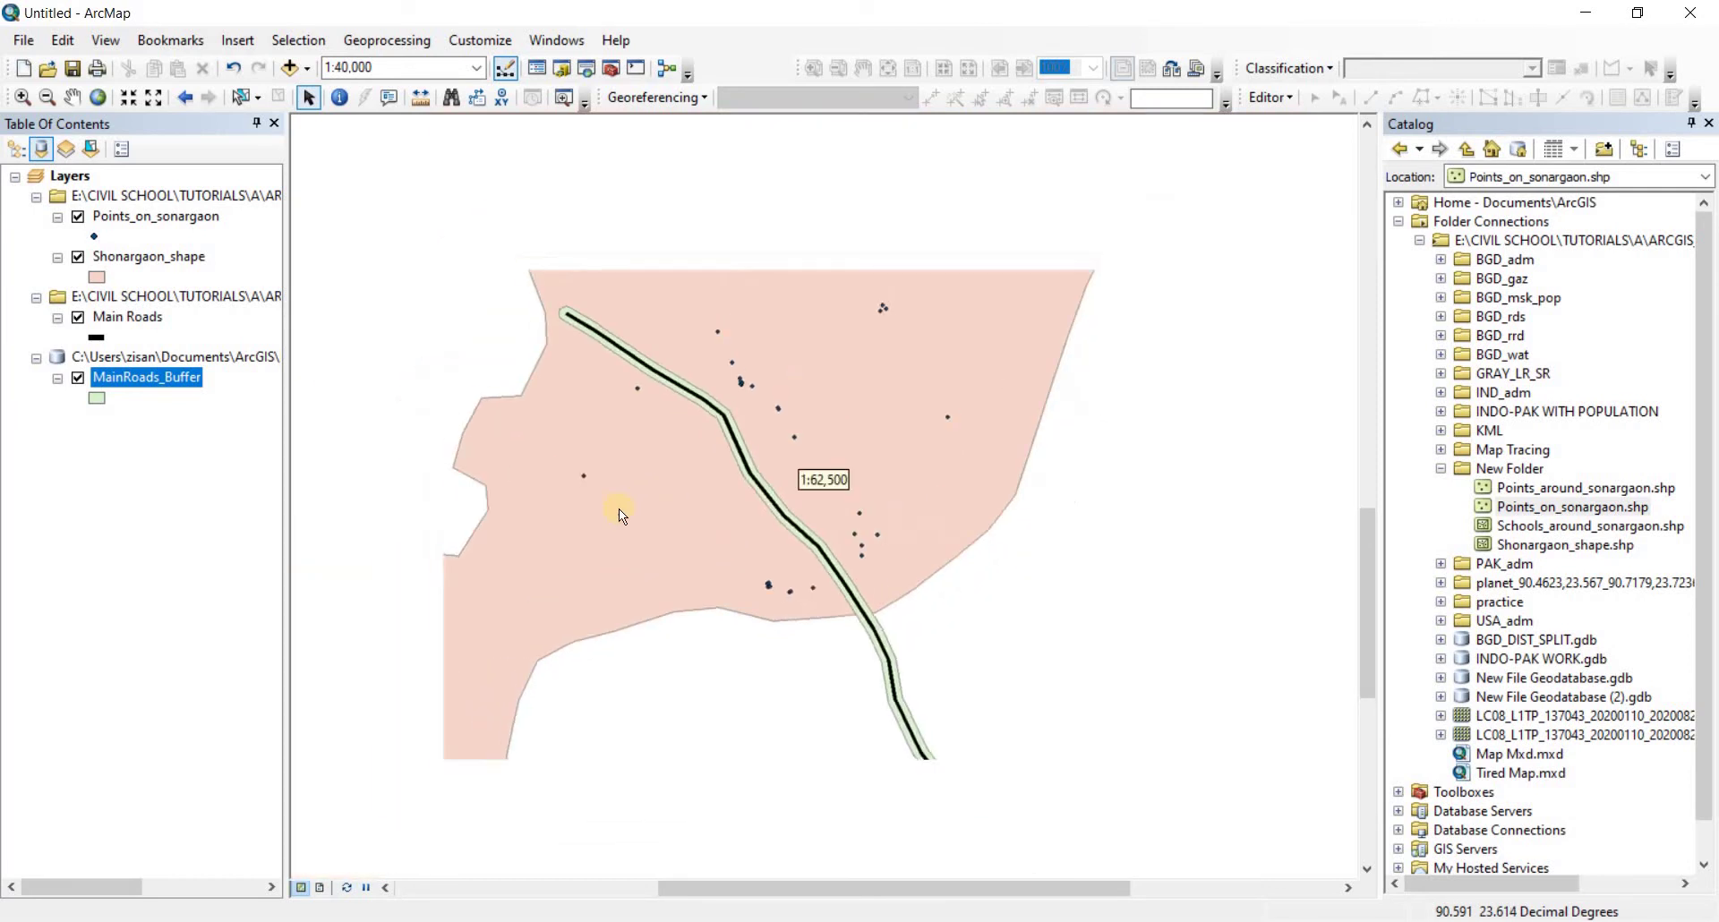
scroll(518, 378, "down", 2)
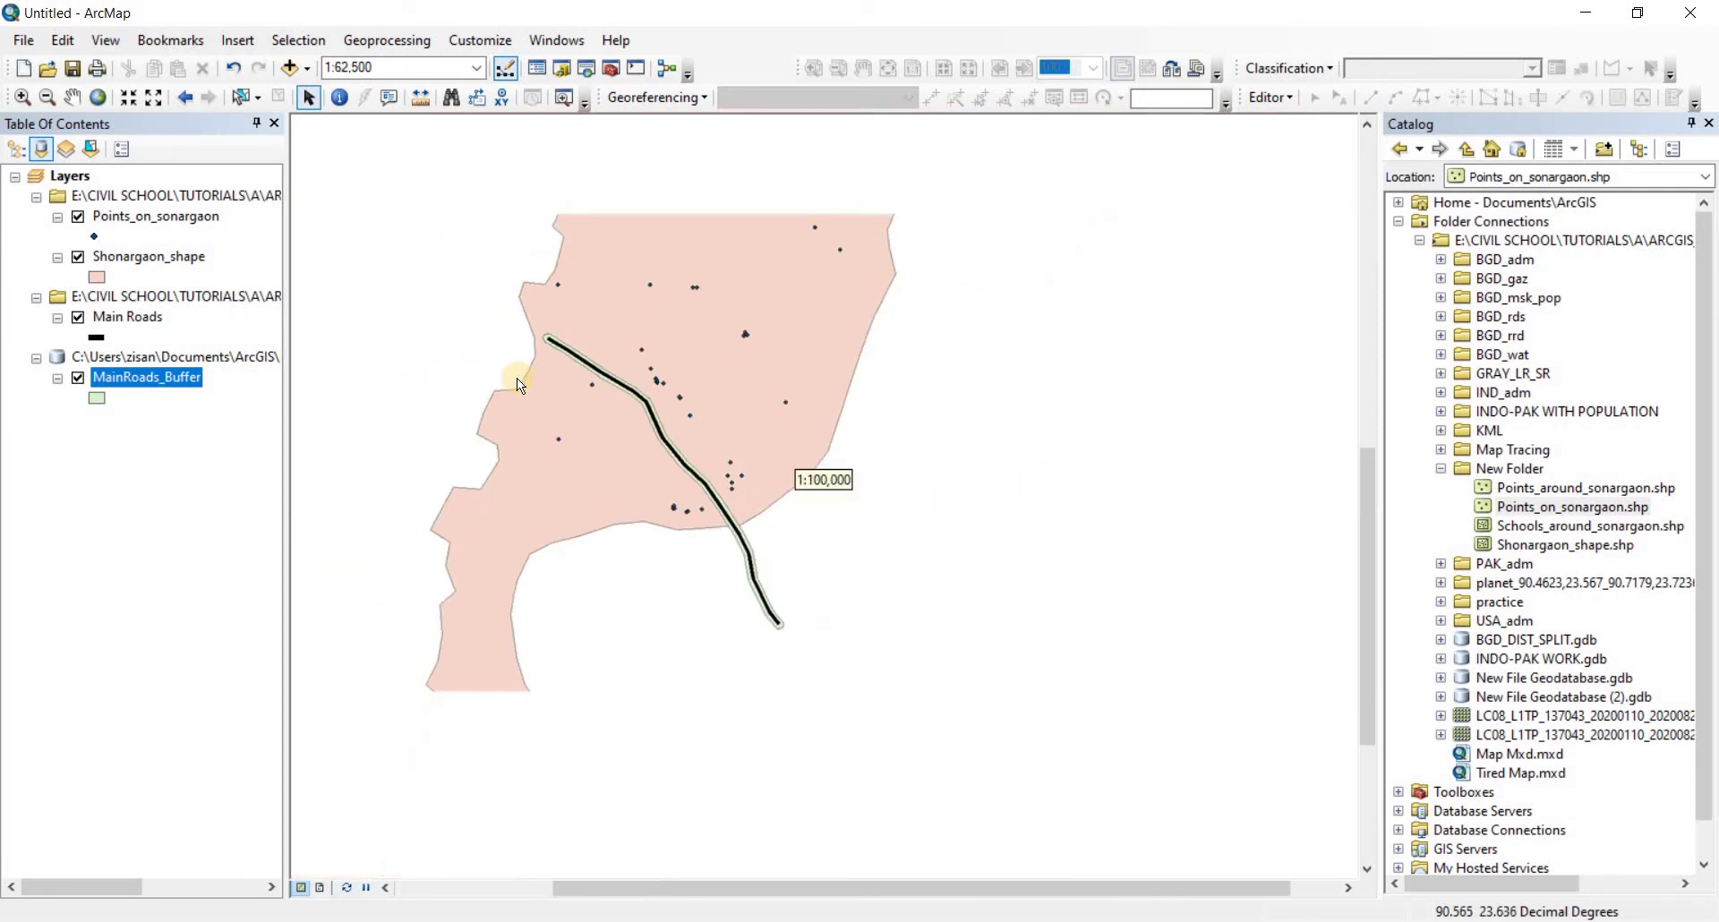
left_click_drag(590, 411, 695, 580)
left_click_drag(595, 373, 596, 396)
Remove the MainRoads_Buffer layer from the map
right_click(168, 378)
left_click(199, 420)
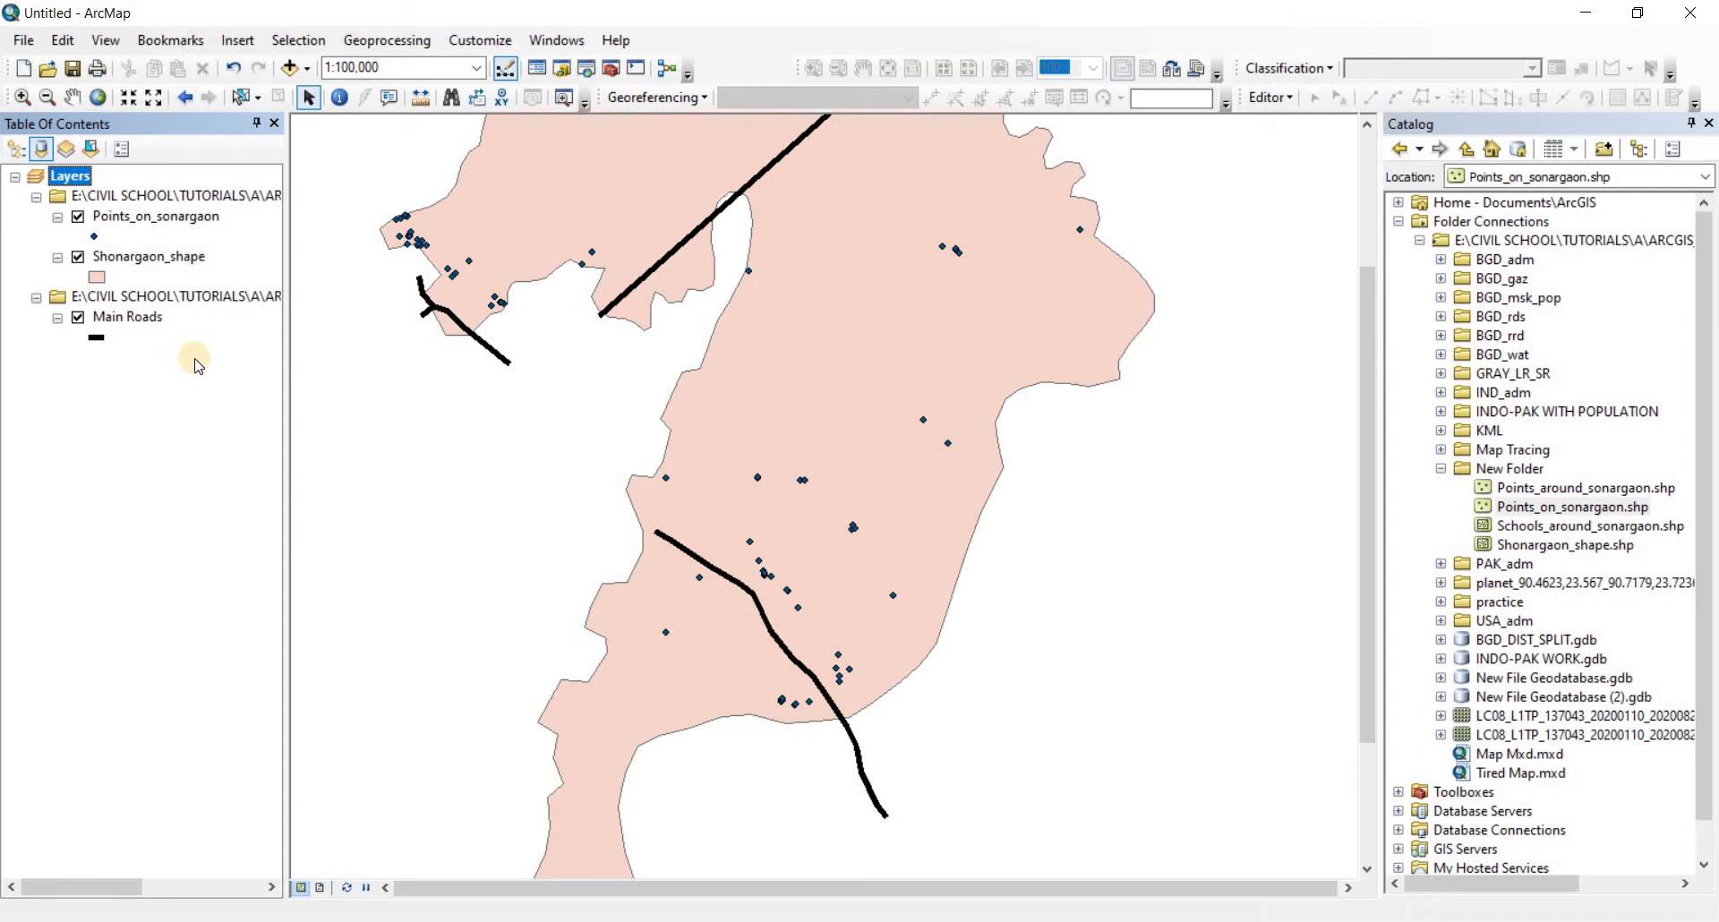
Run the Buffer tool on the Main Roads layer with a linear distance of 500 meters
left_click(385, 40)
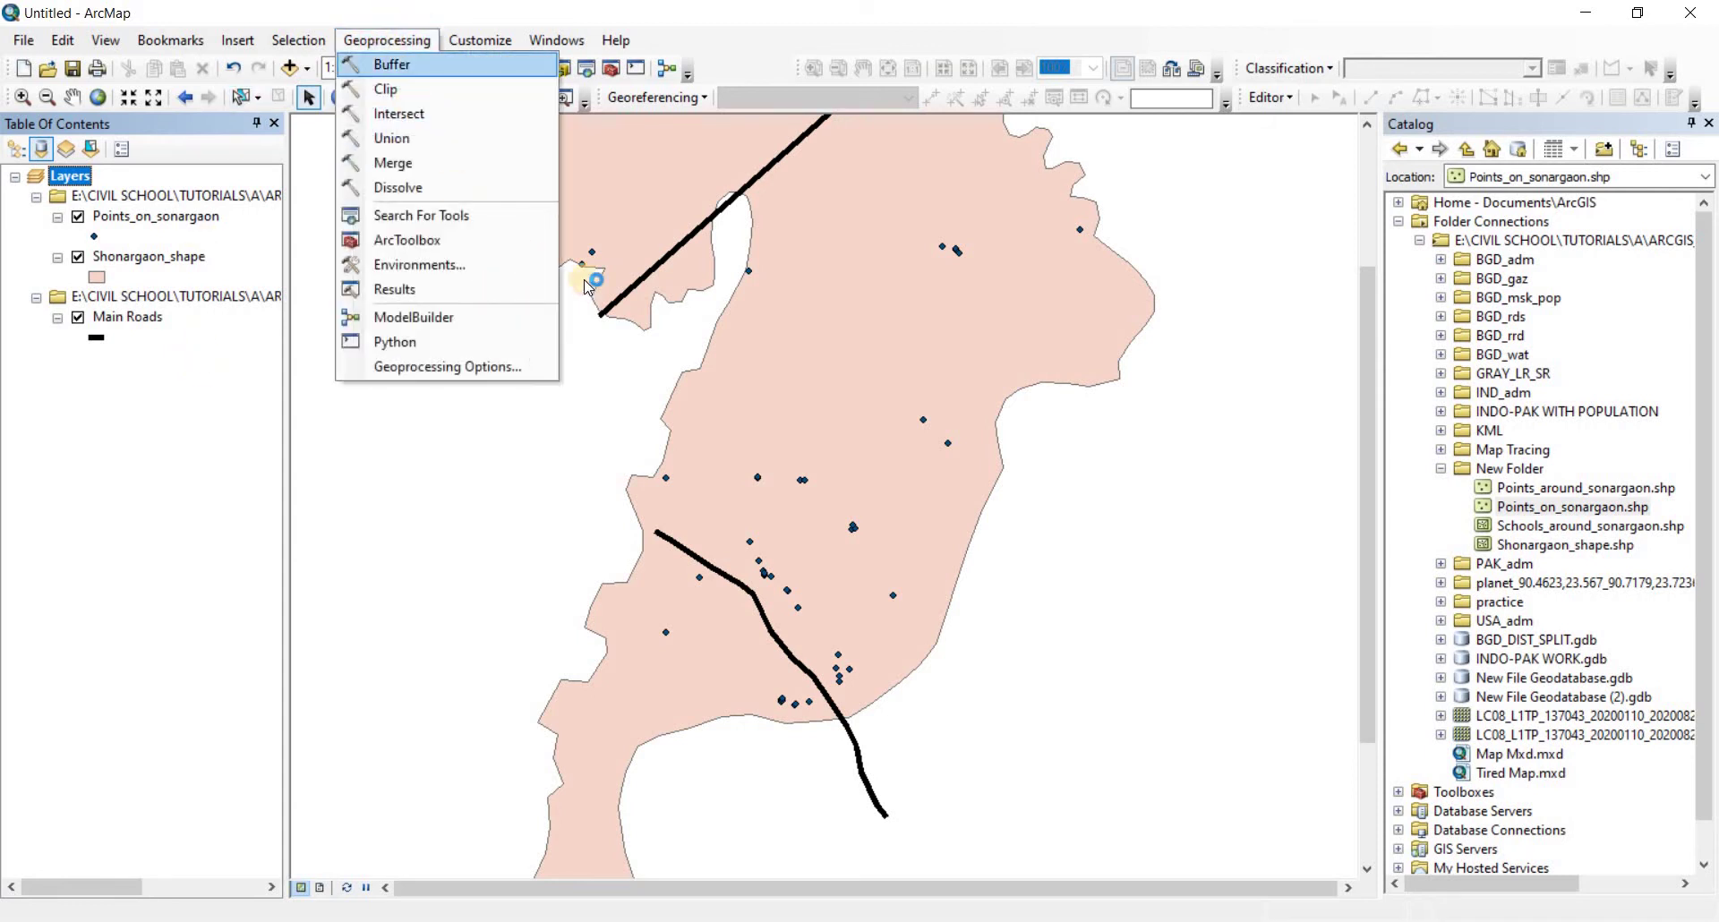
left_click(385, 65)
left_click(875, 308)
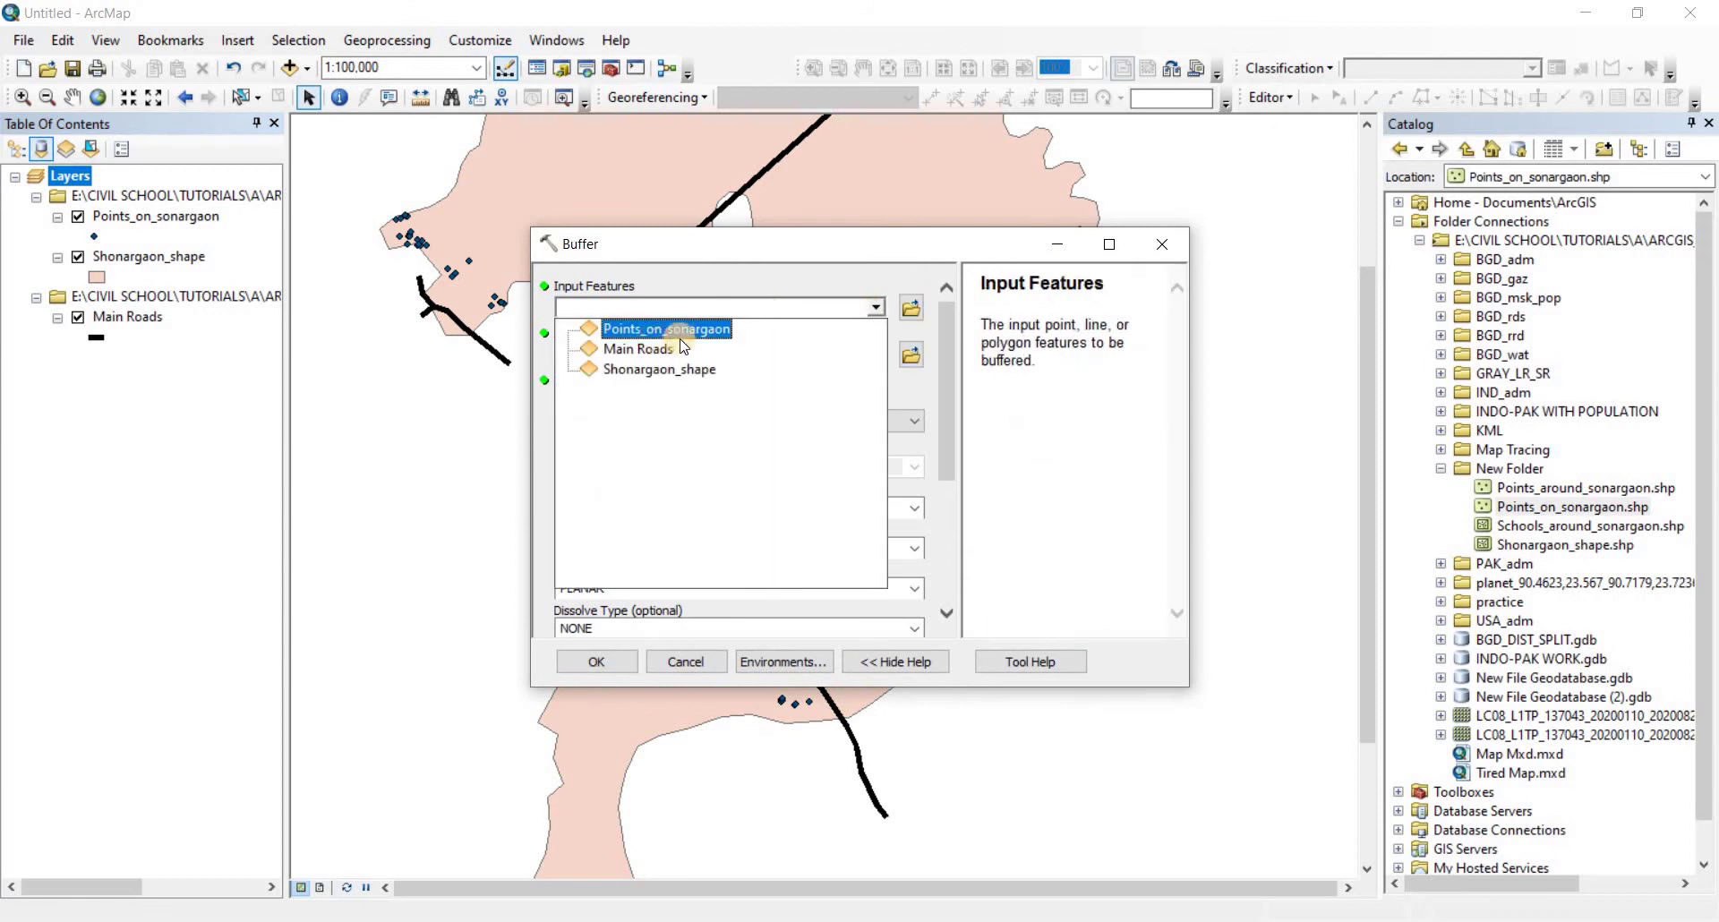
left_click(710, 337)
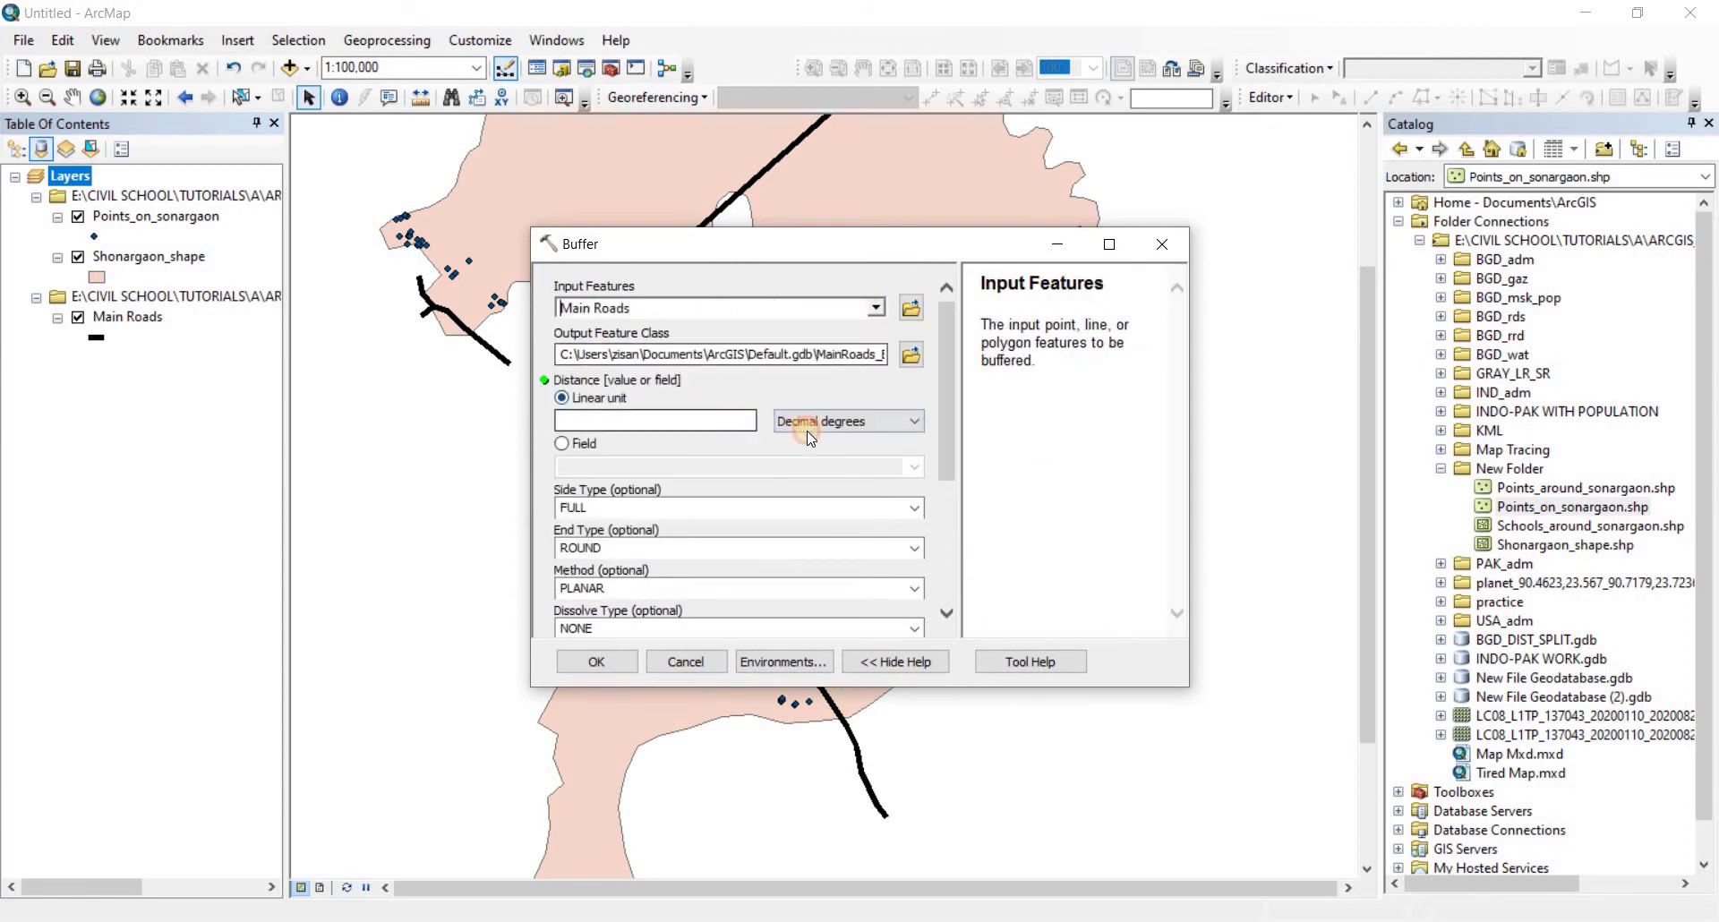
left_click(799, 428)
left_click(749, 424)
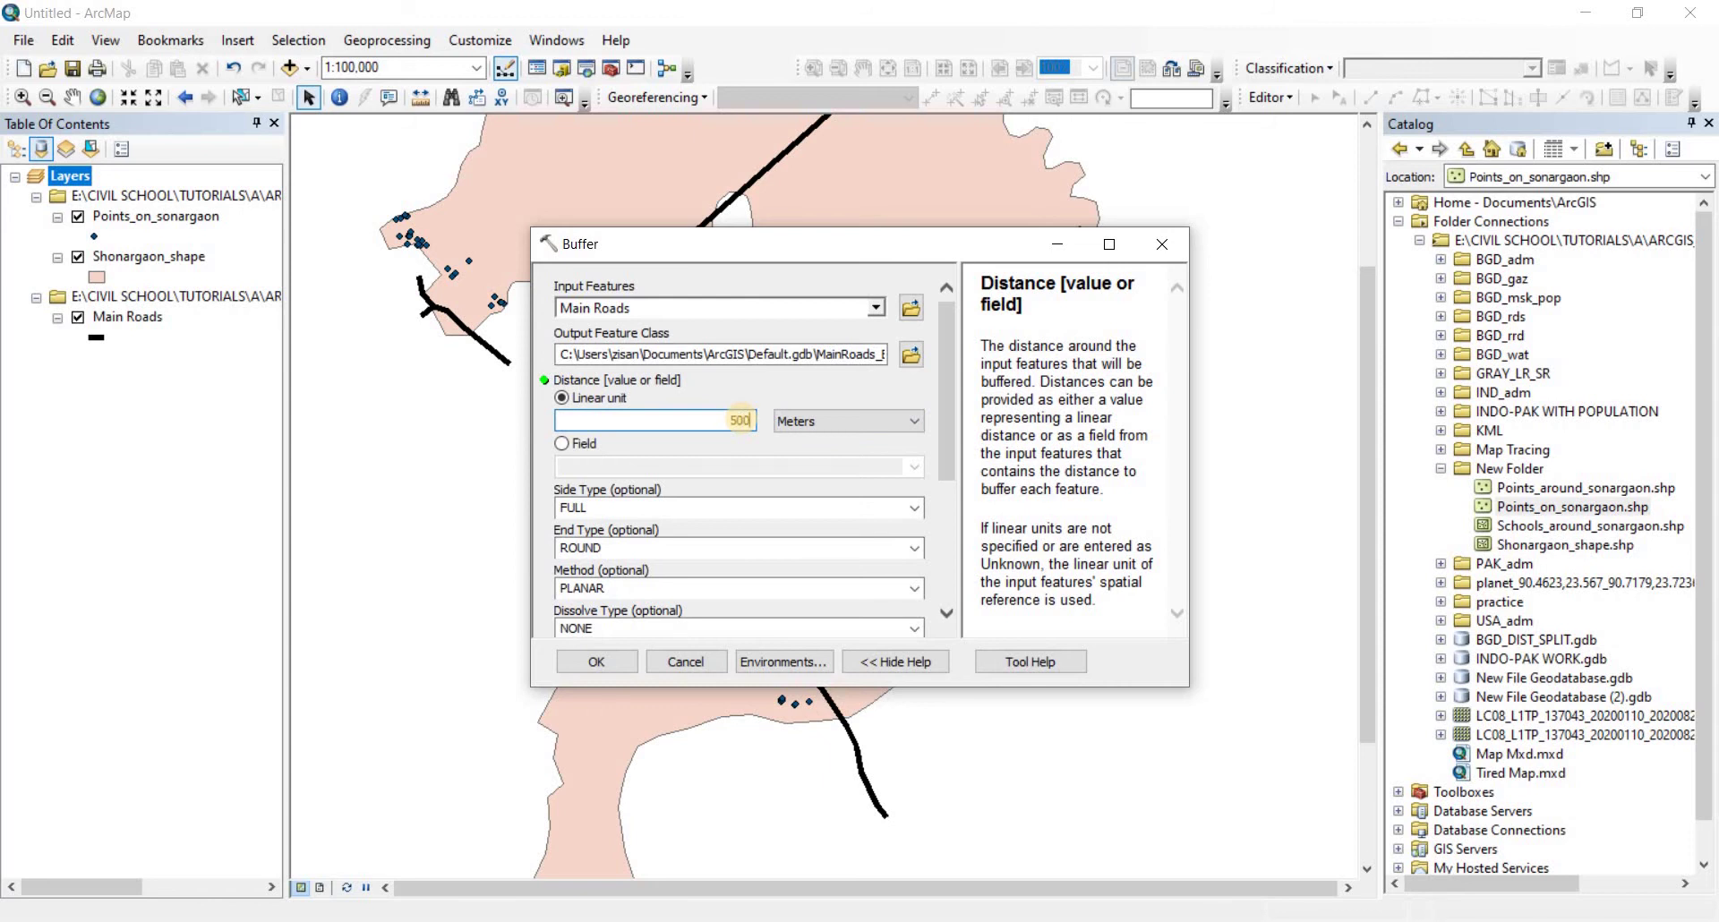
left_click(596, 662)
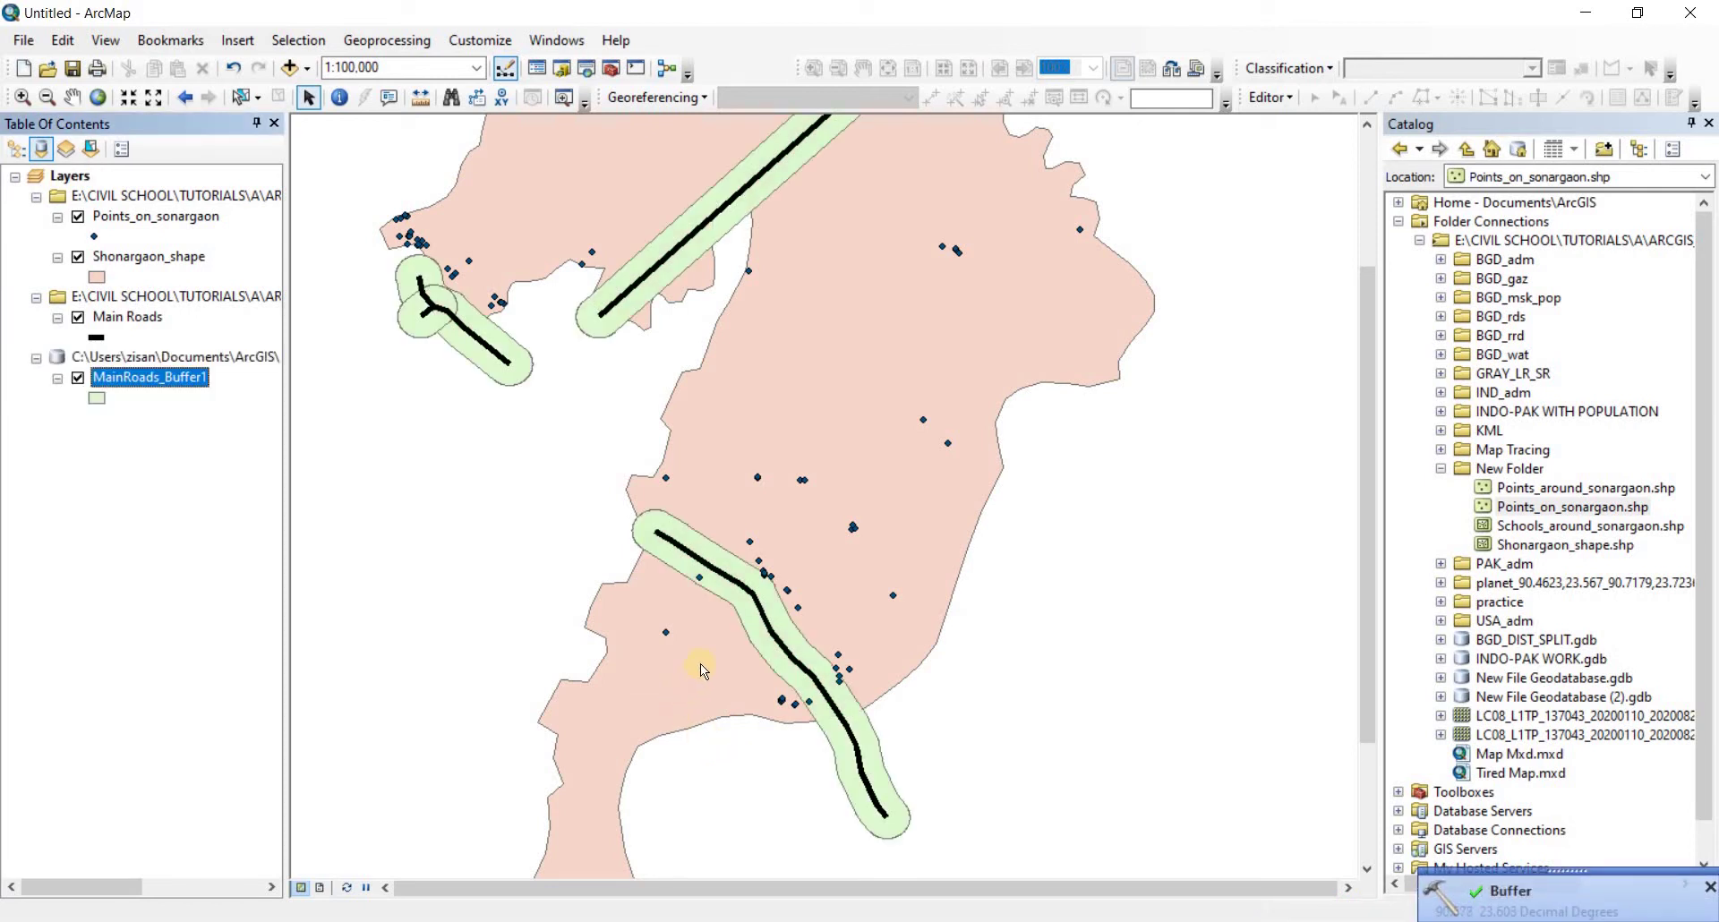
Examine which points lie within the 500-meter buffers around each of the main roads
left_click_drag(752, 498, 729, 525)
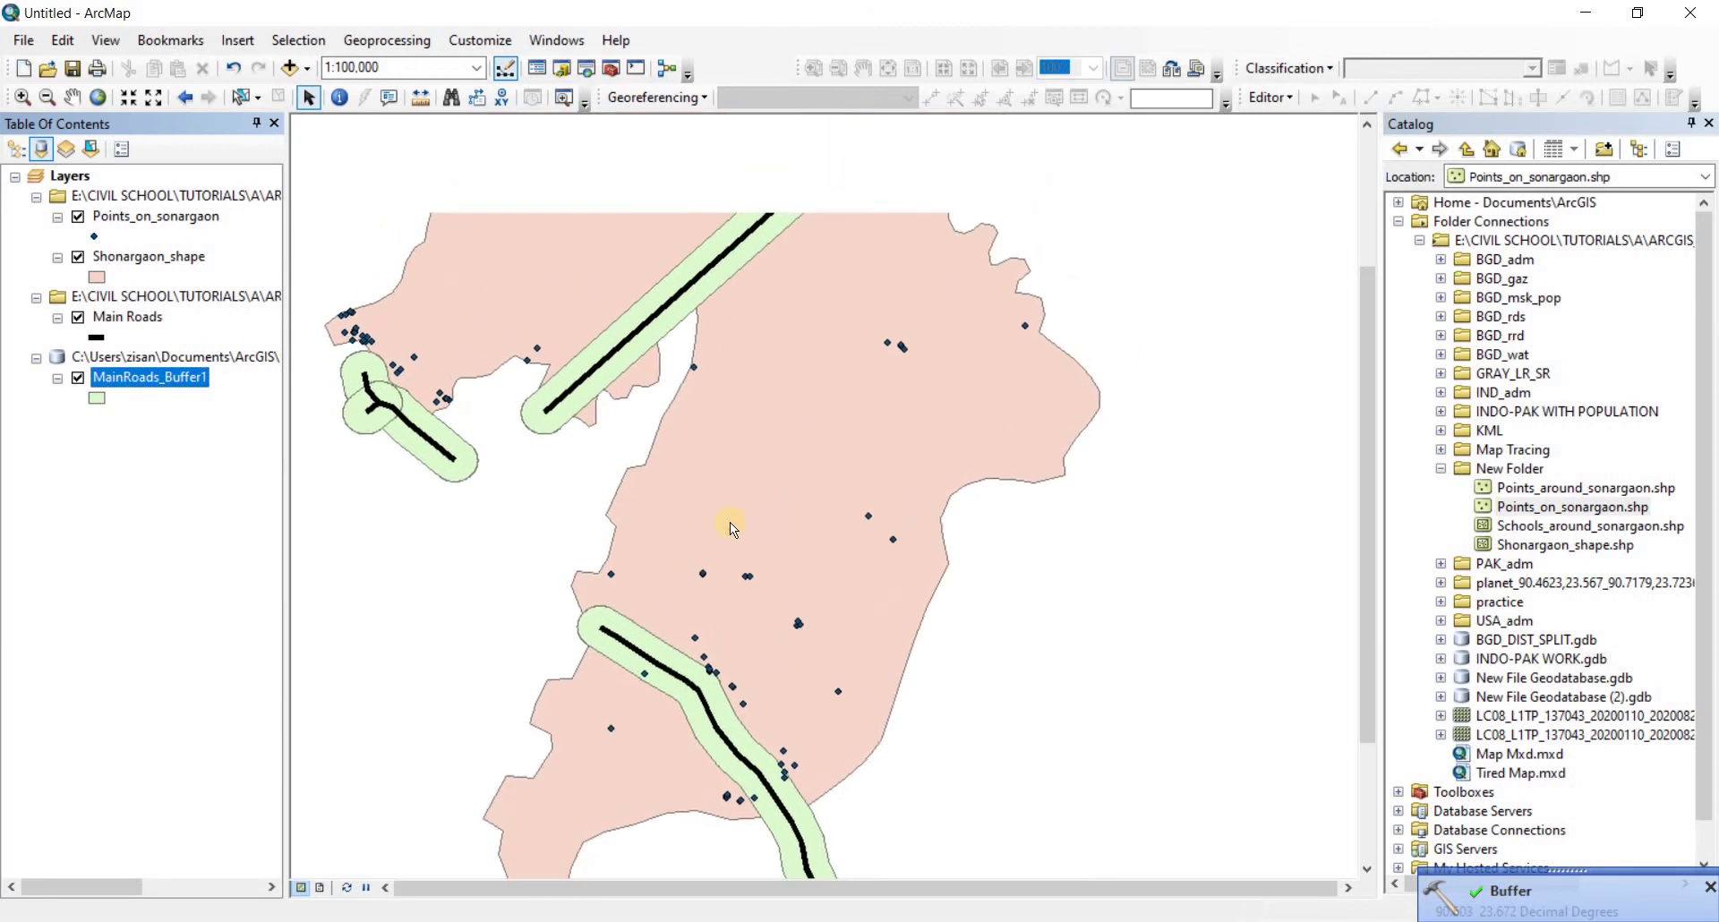
left_click_drag(730, 385, 846, 206)
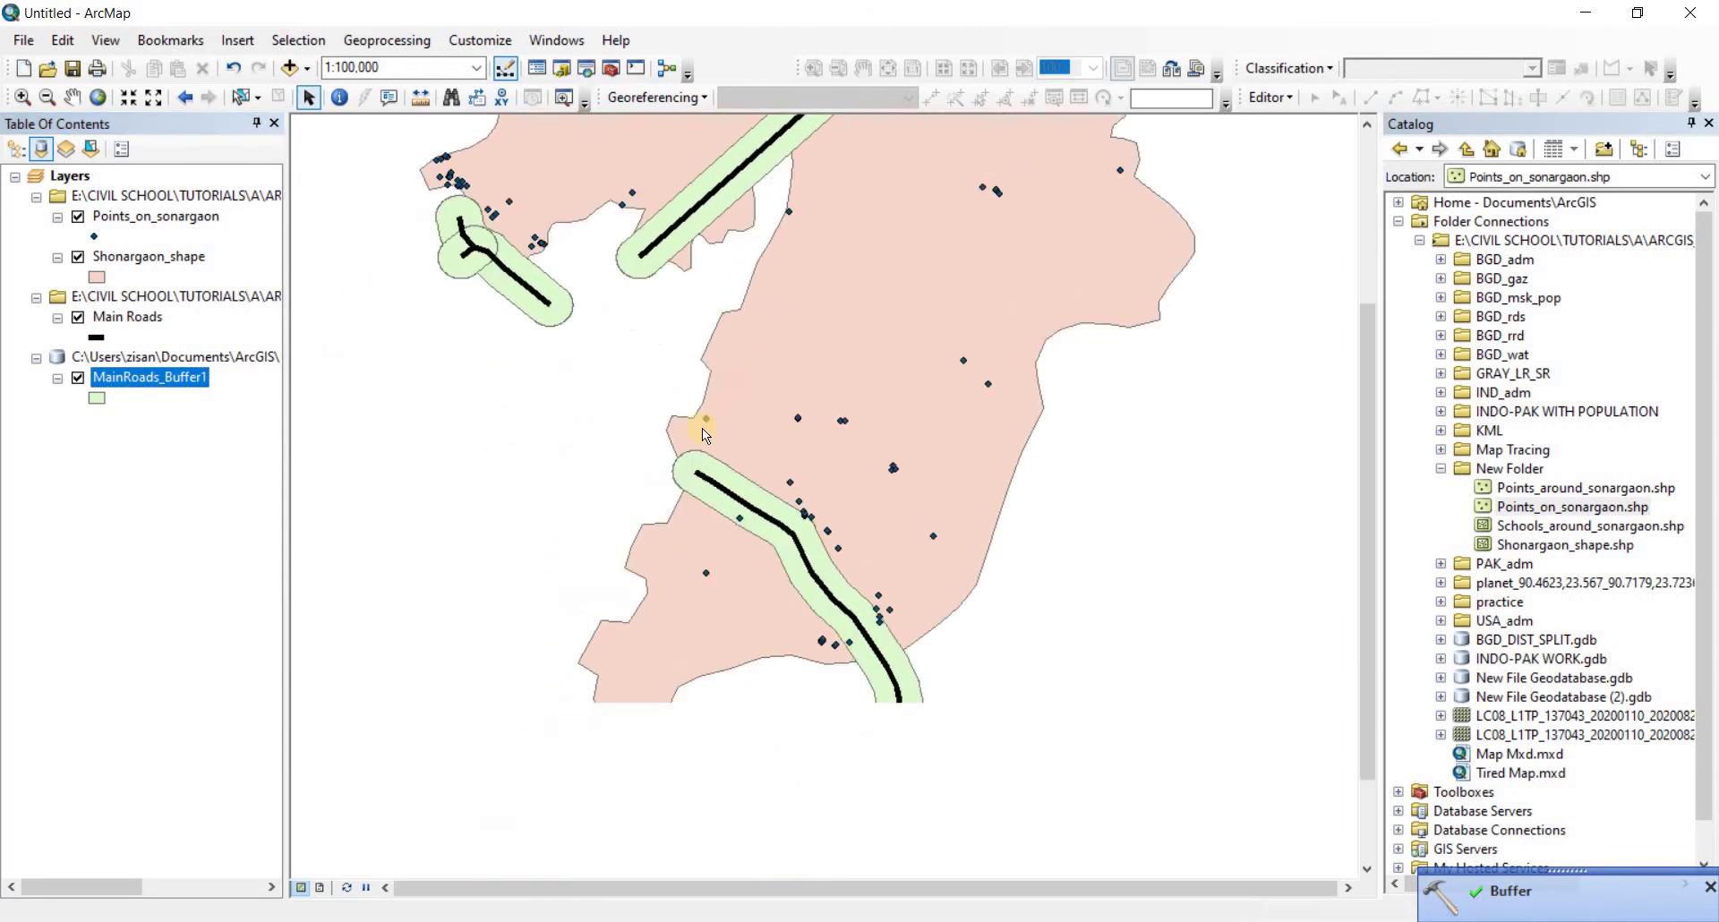
left_click_drag(702, 301, 620, 407)
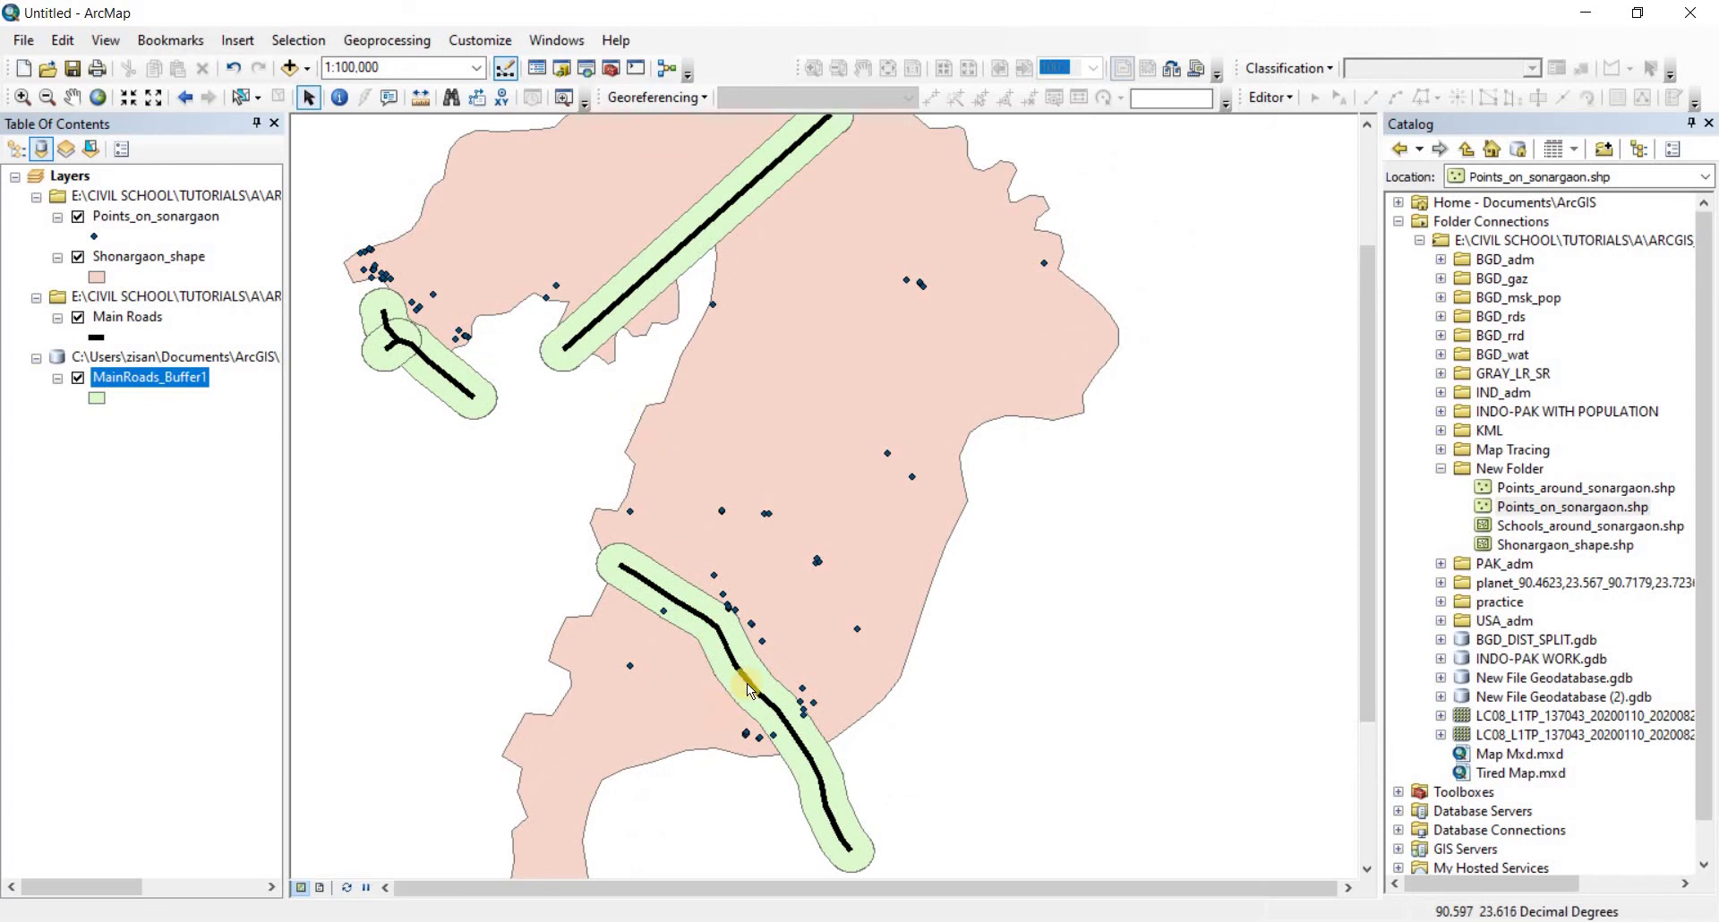
left_click_drag(662, 460, 663, 655)
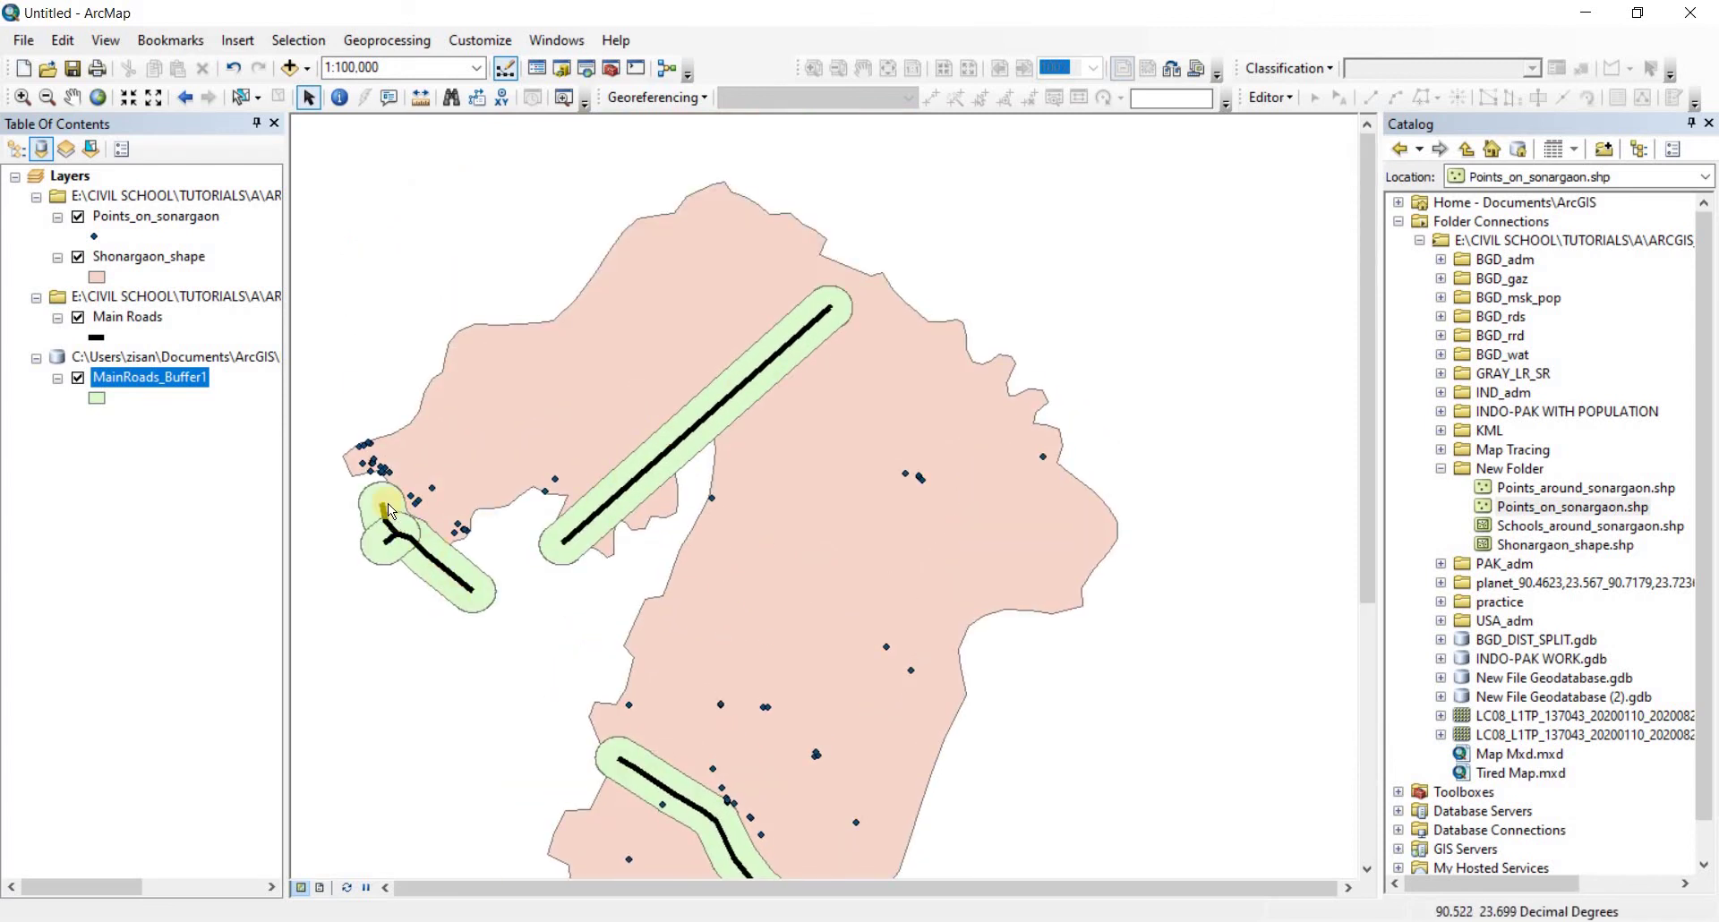
Identify the attributes of a point at the edge of the southernmost road's buffer
scroll(388, 503, "down", 2)
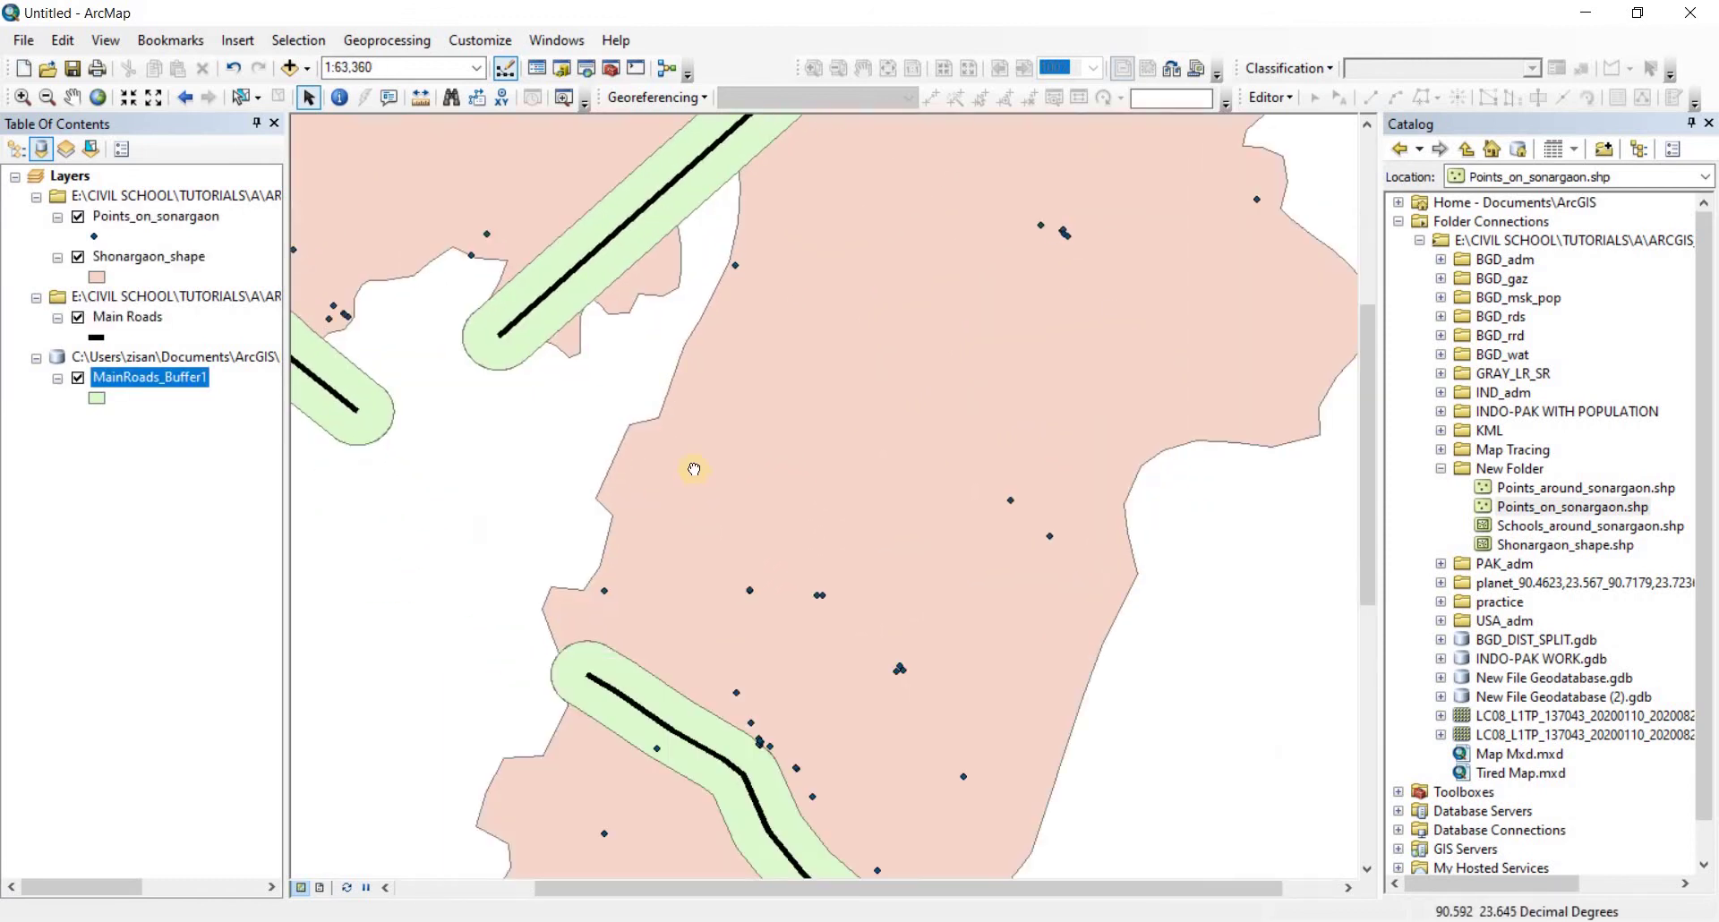
scroll(770, 733, "down", 2)
scroll(744, 478, "down", 1)
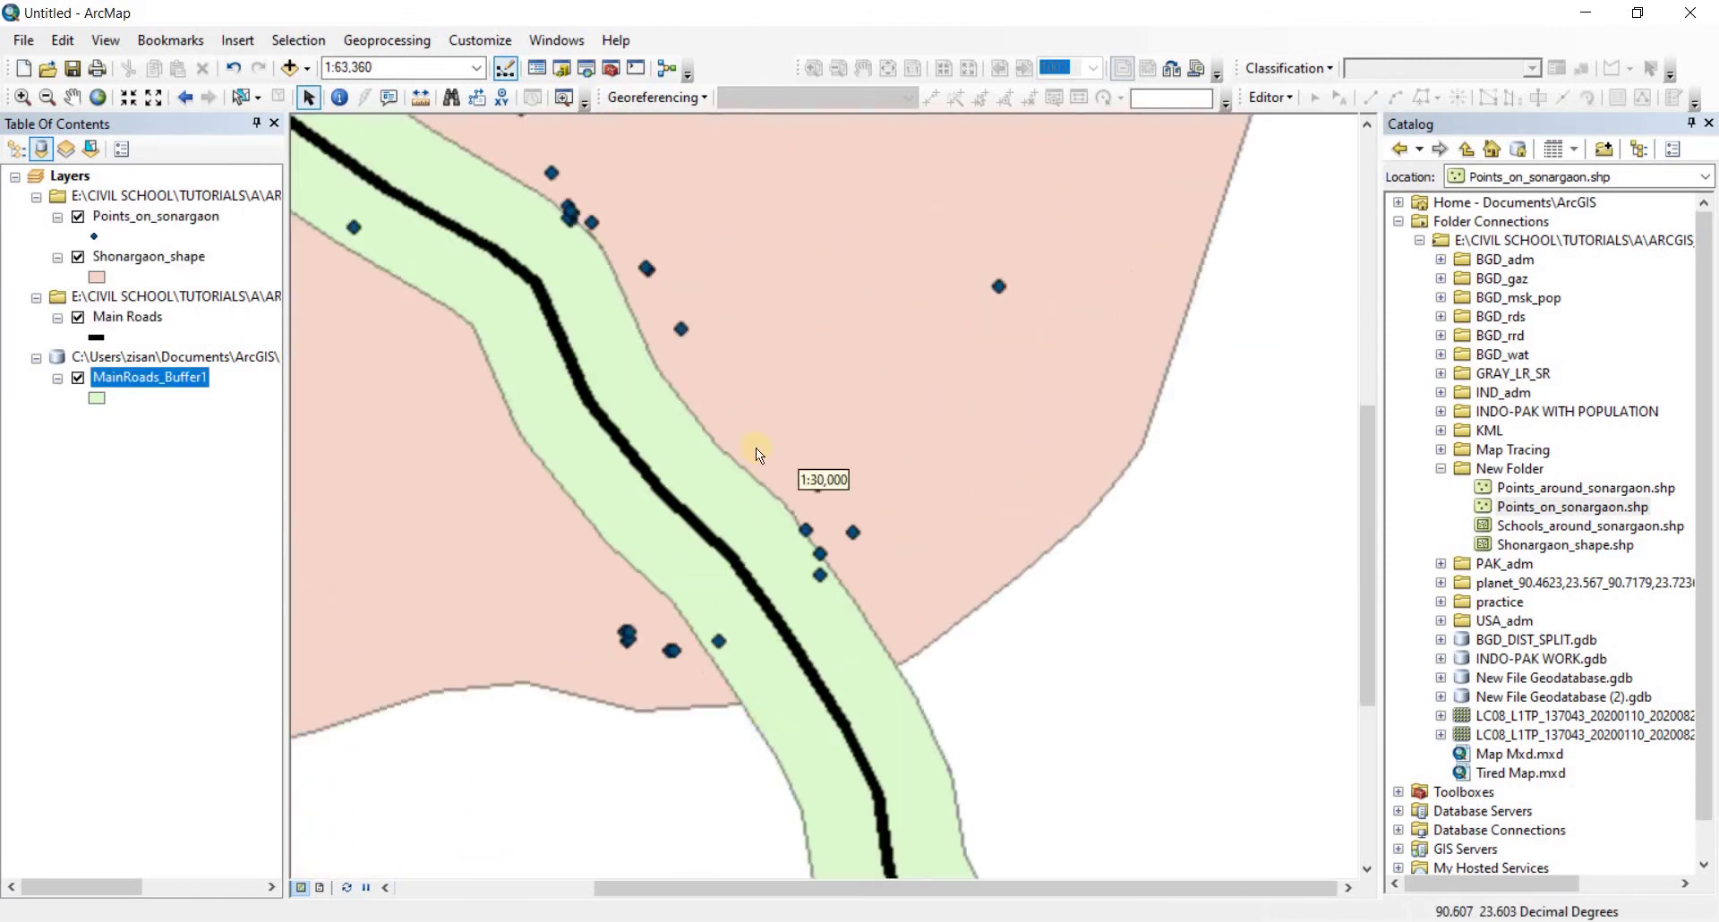
scroll(787, 657, "down", 1)
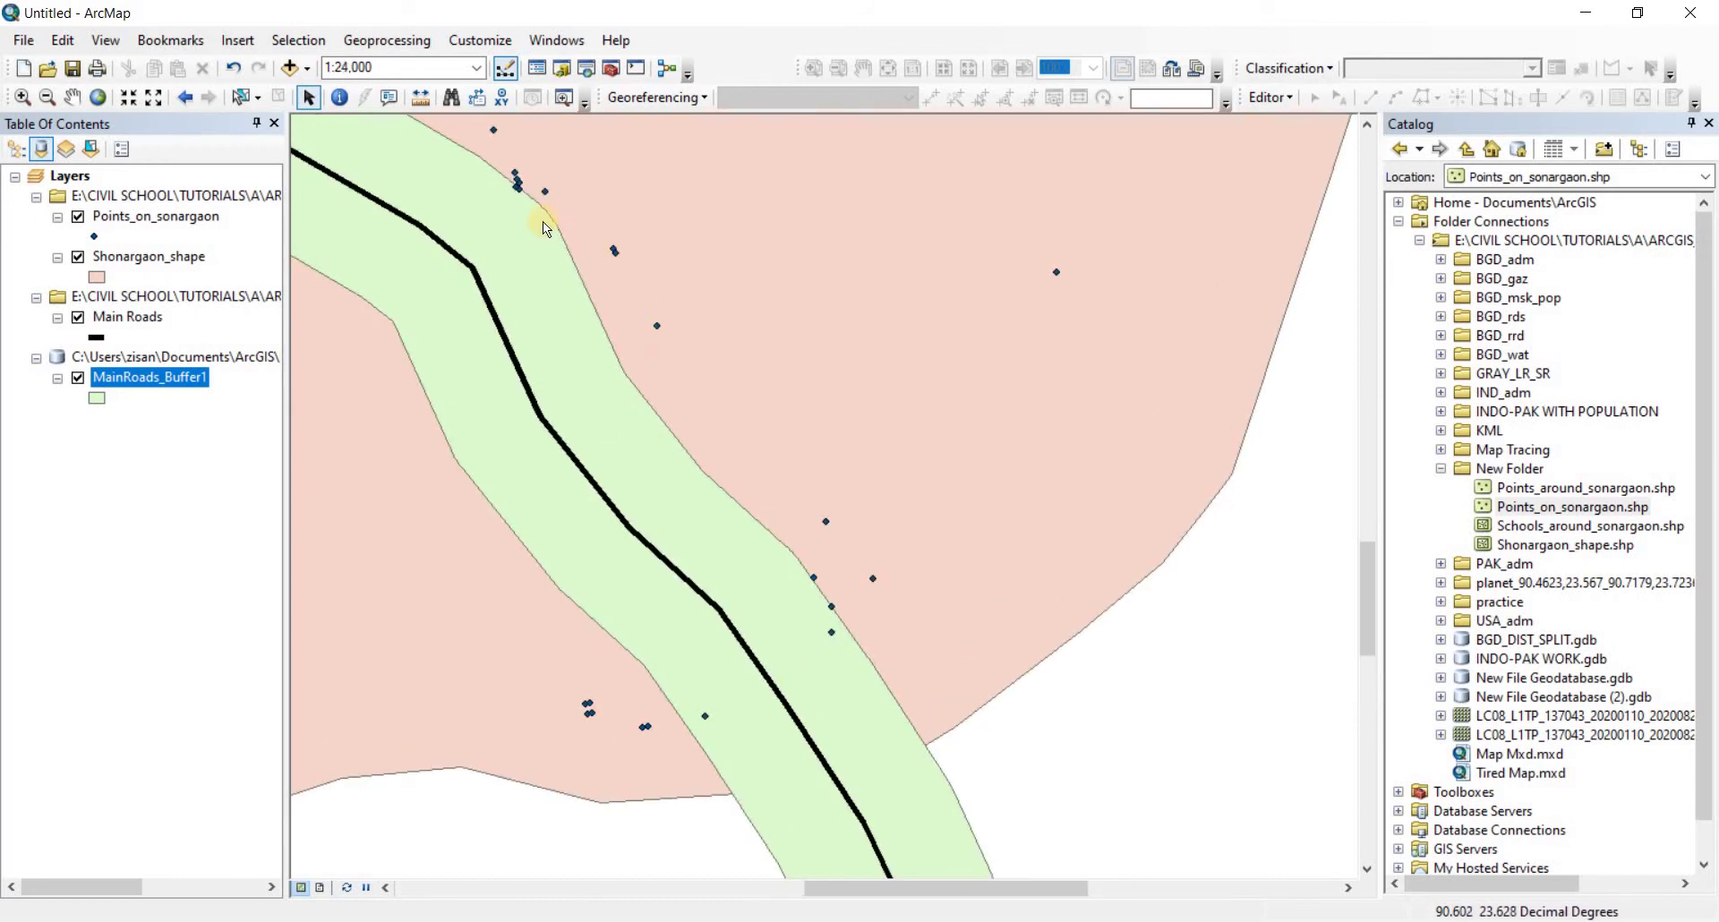
left_click(339, 99)
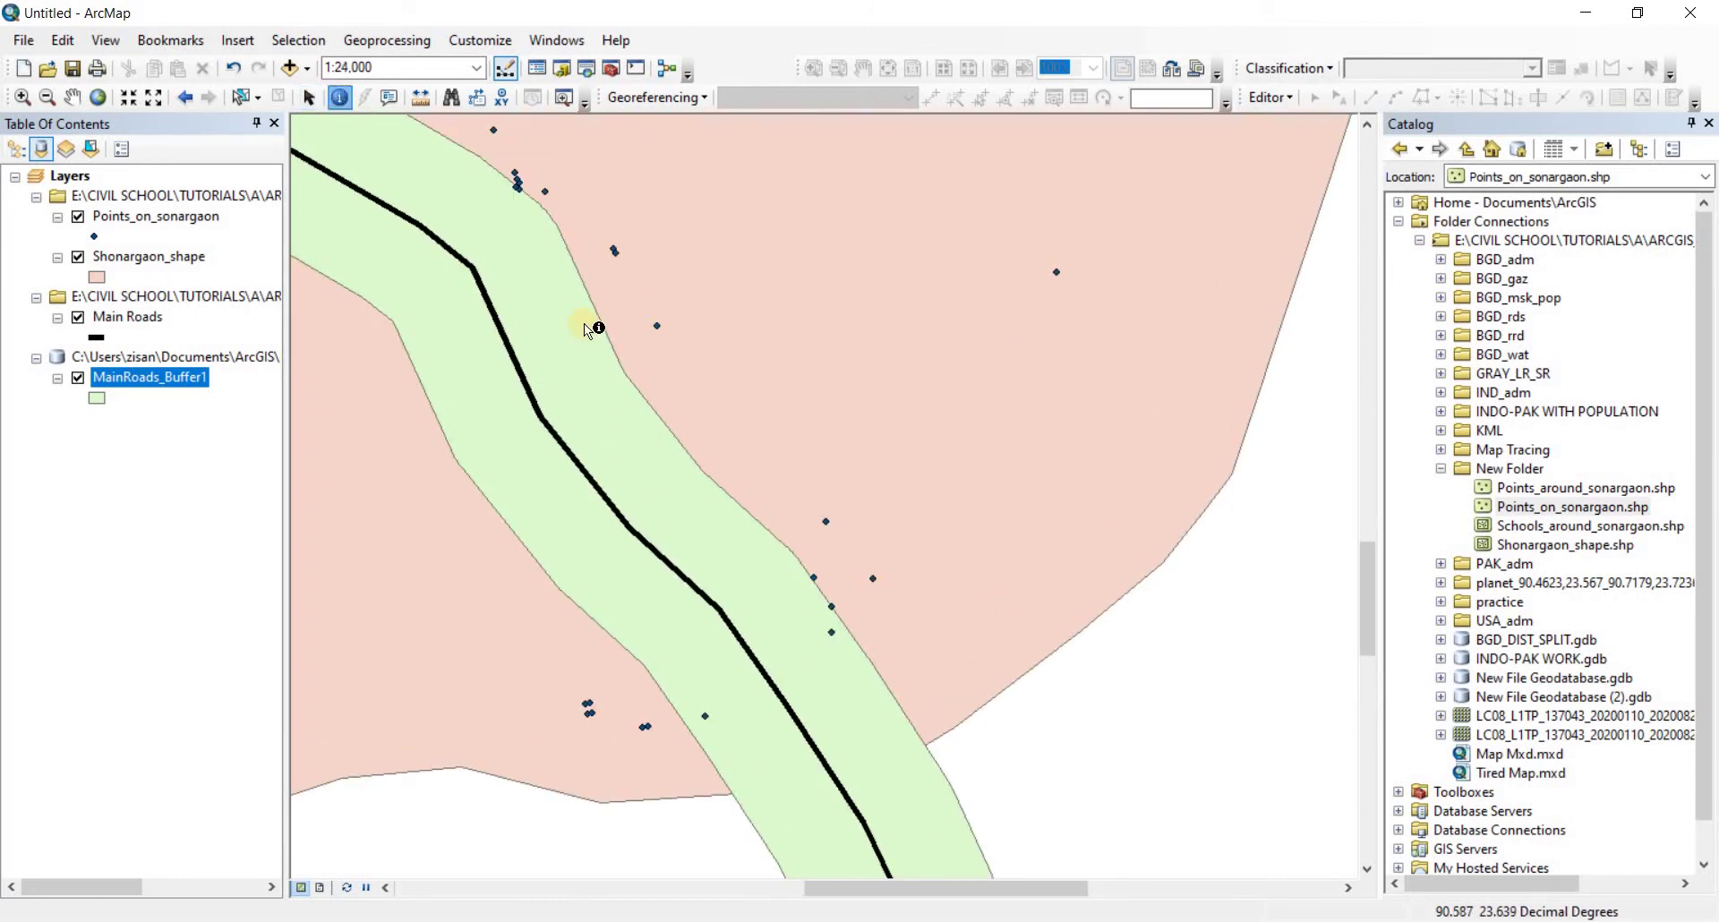
left_click(830, 637)
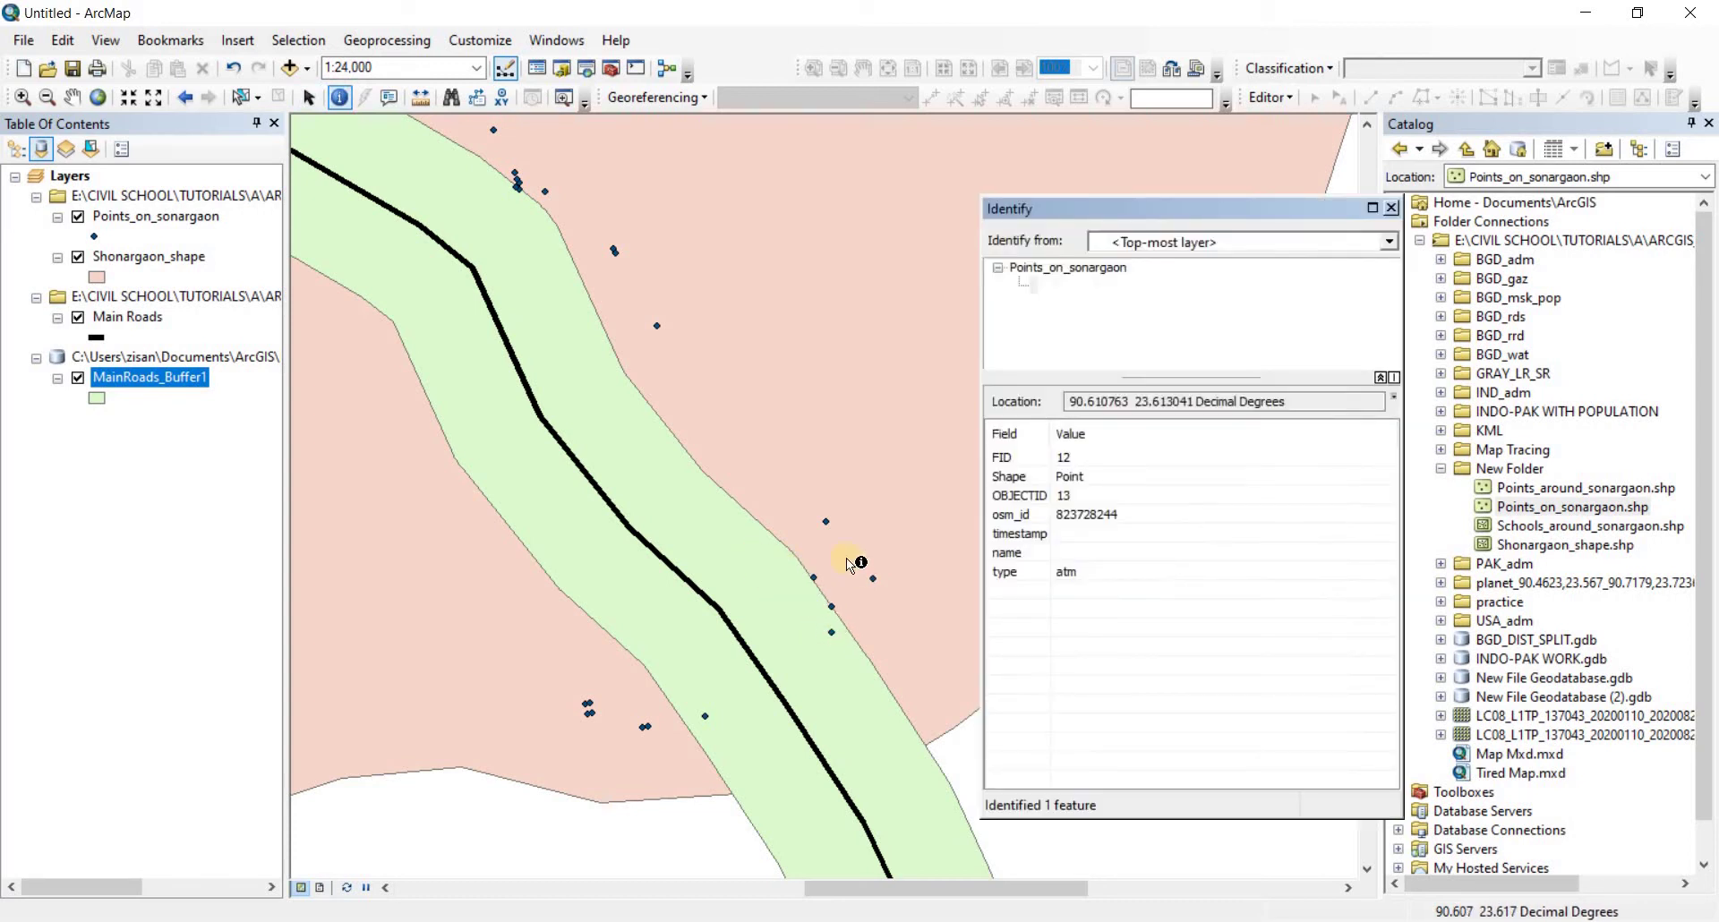
left_click(1393, 207)
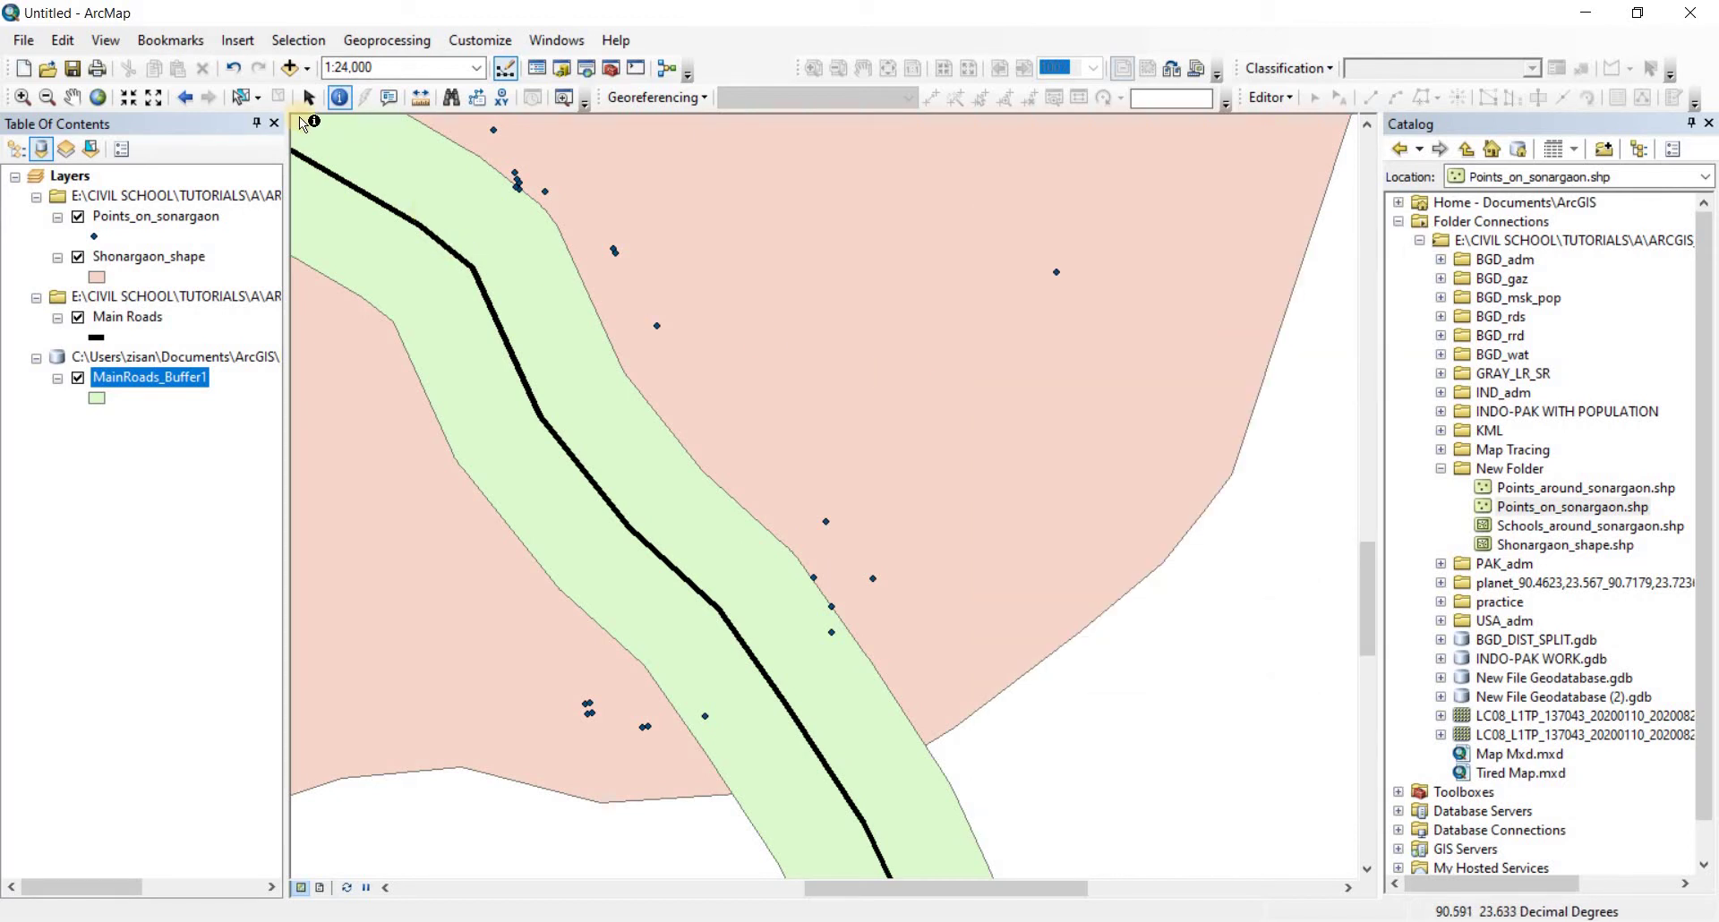
Run the Intersect tool with Points_on_sonargaon and MainRoads_Buffer1 as the input features
scroll(859, 390, "up", 3)
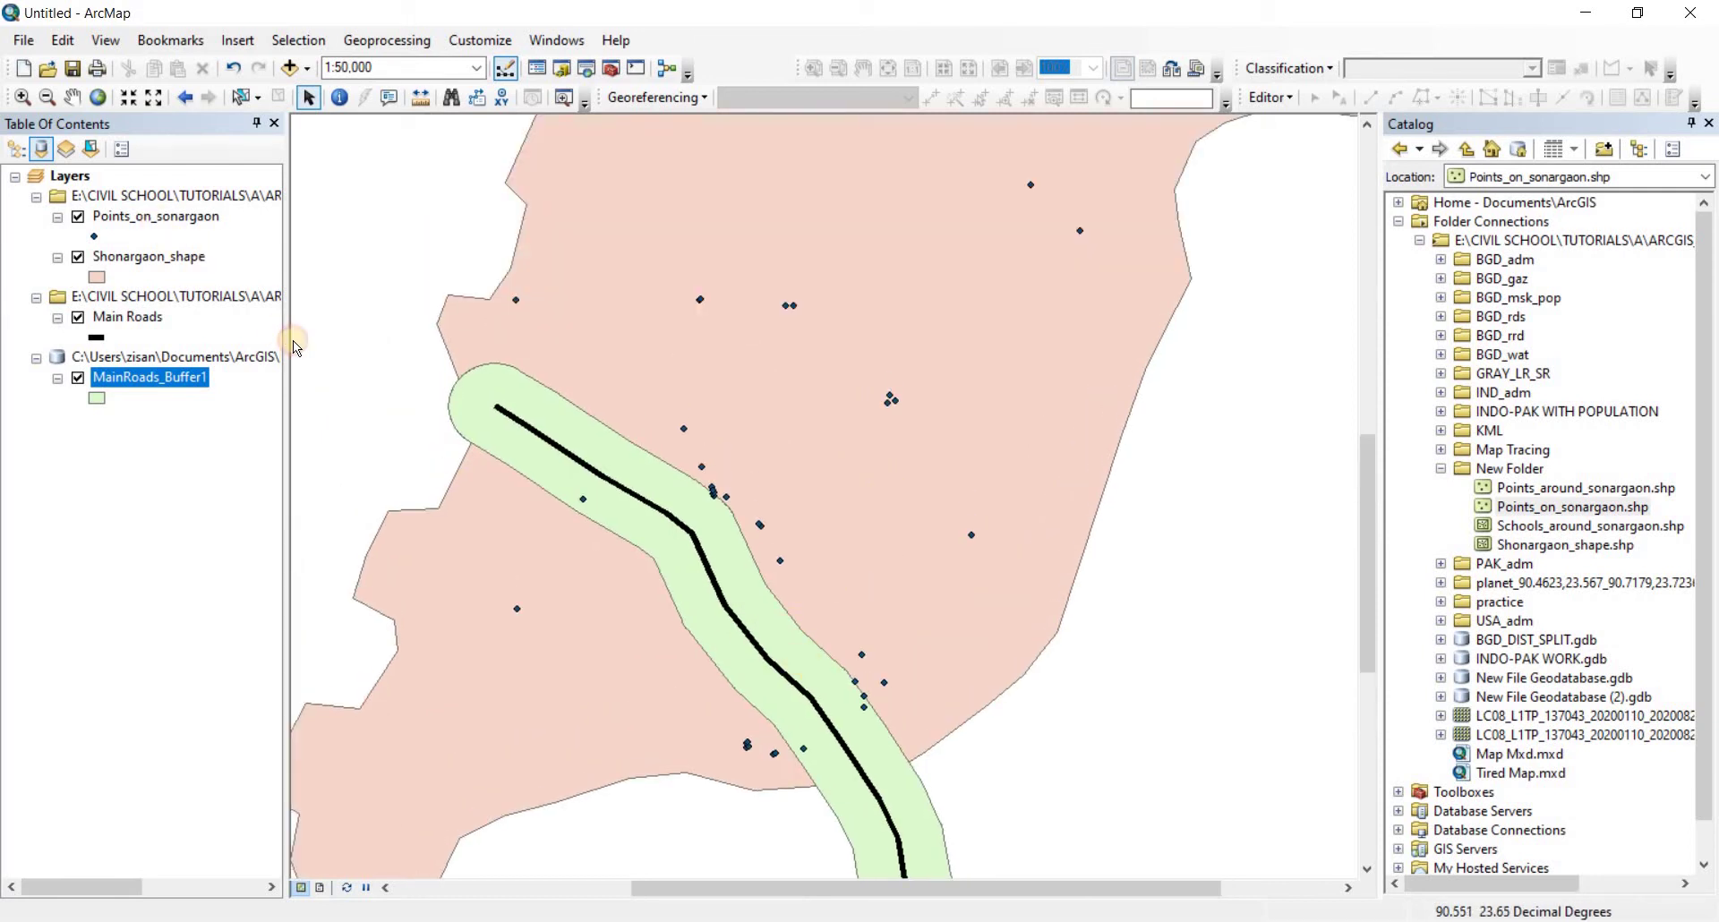
left_click(157, 216)
left_click(162, 378)
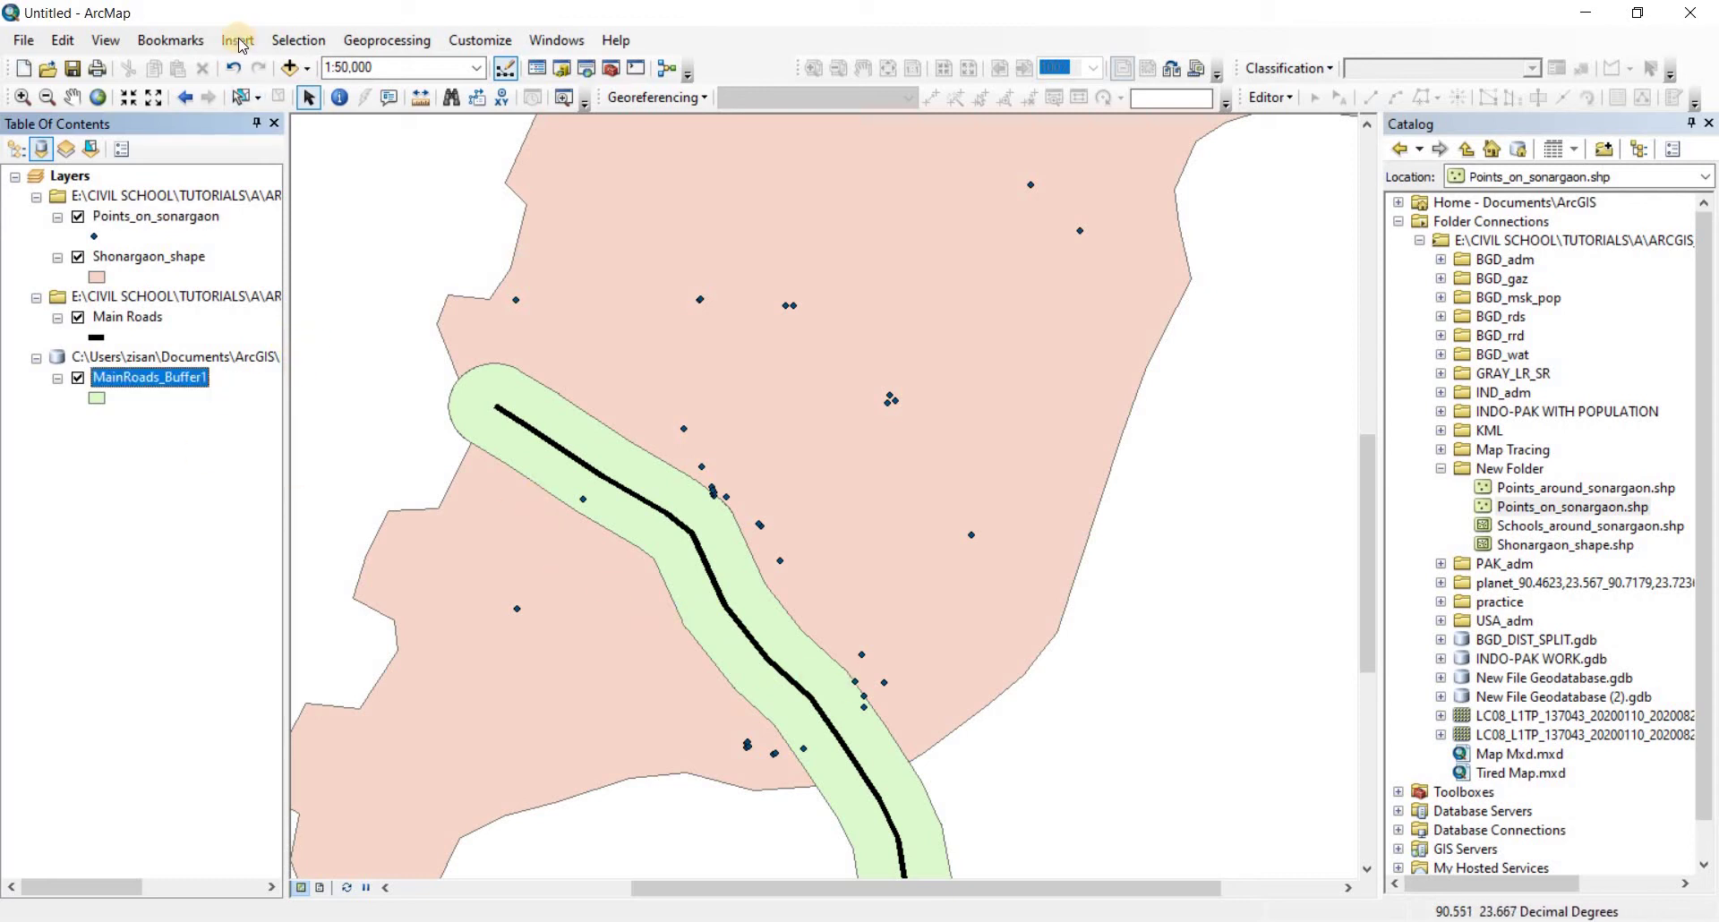
left_click(385, 40)
left_click(394, 114)
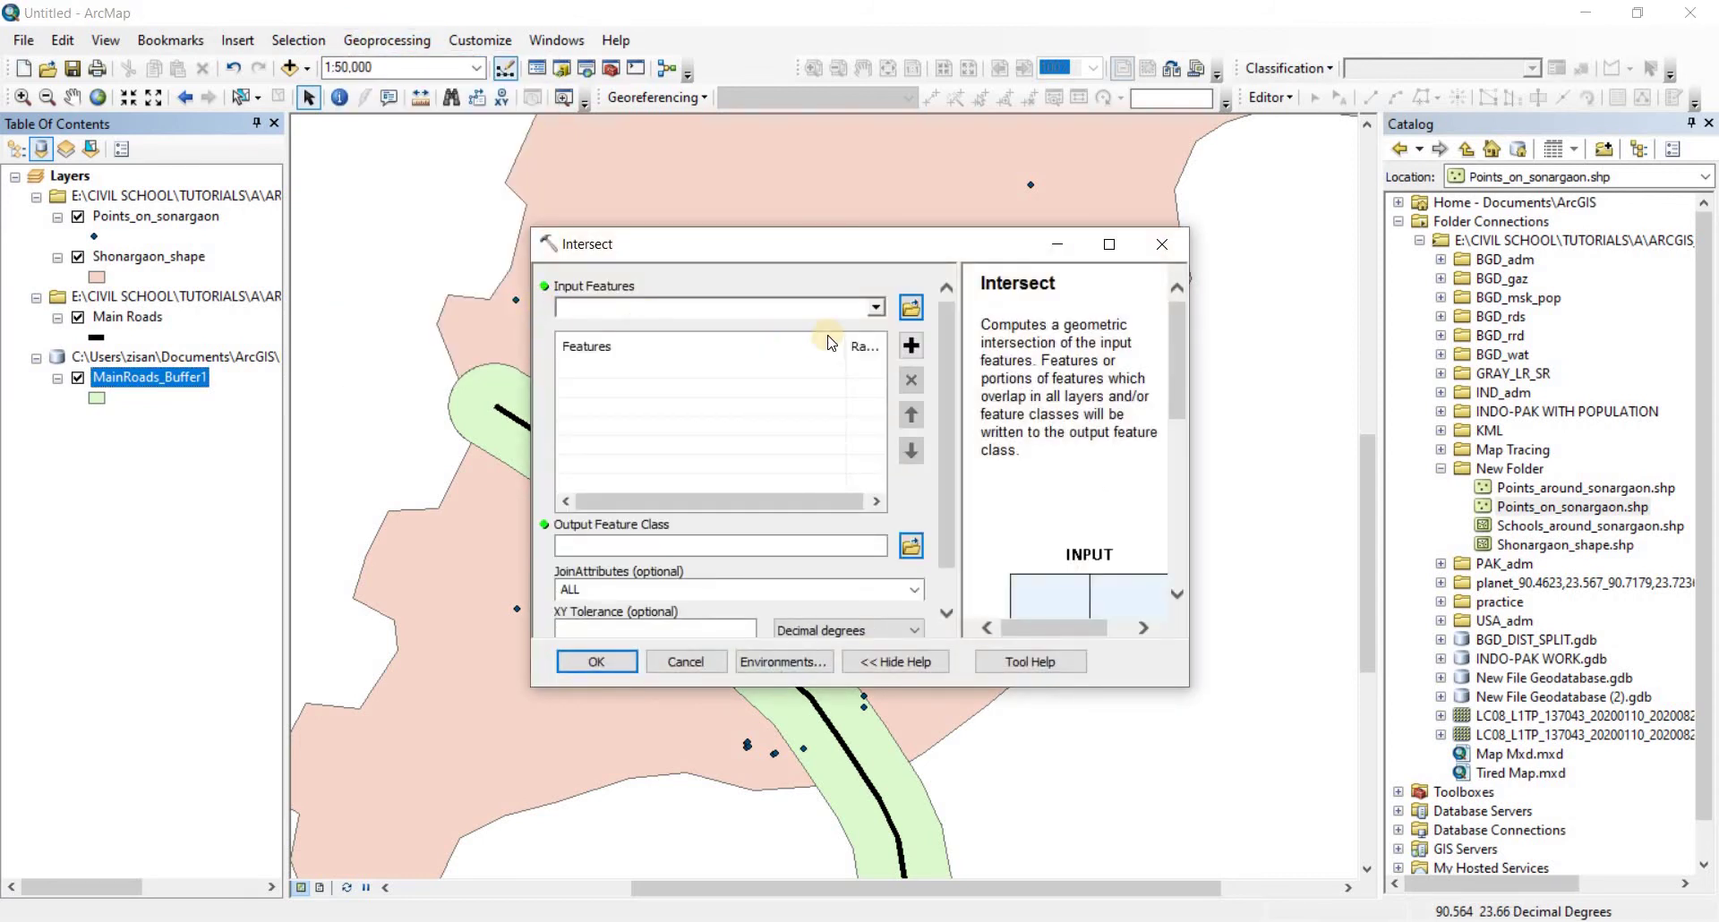
left_click(875, 308)
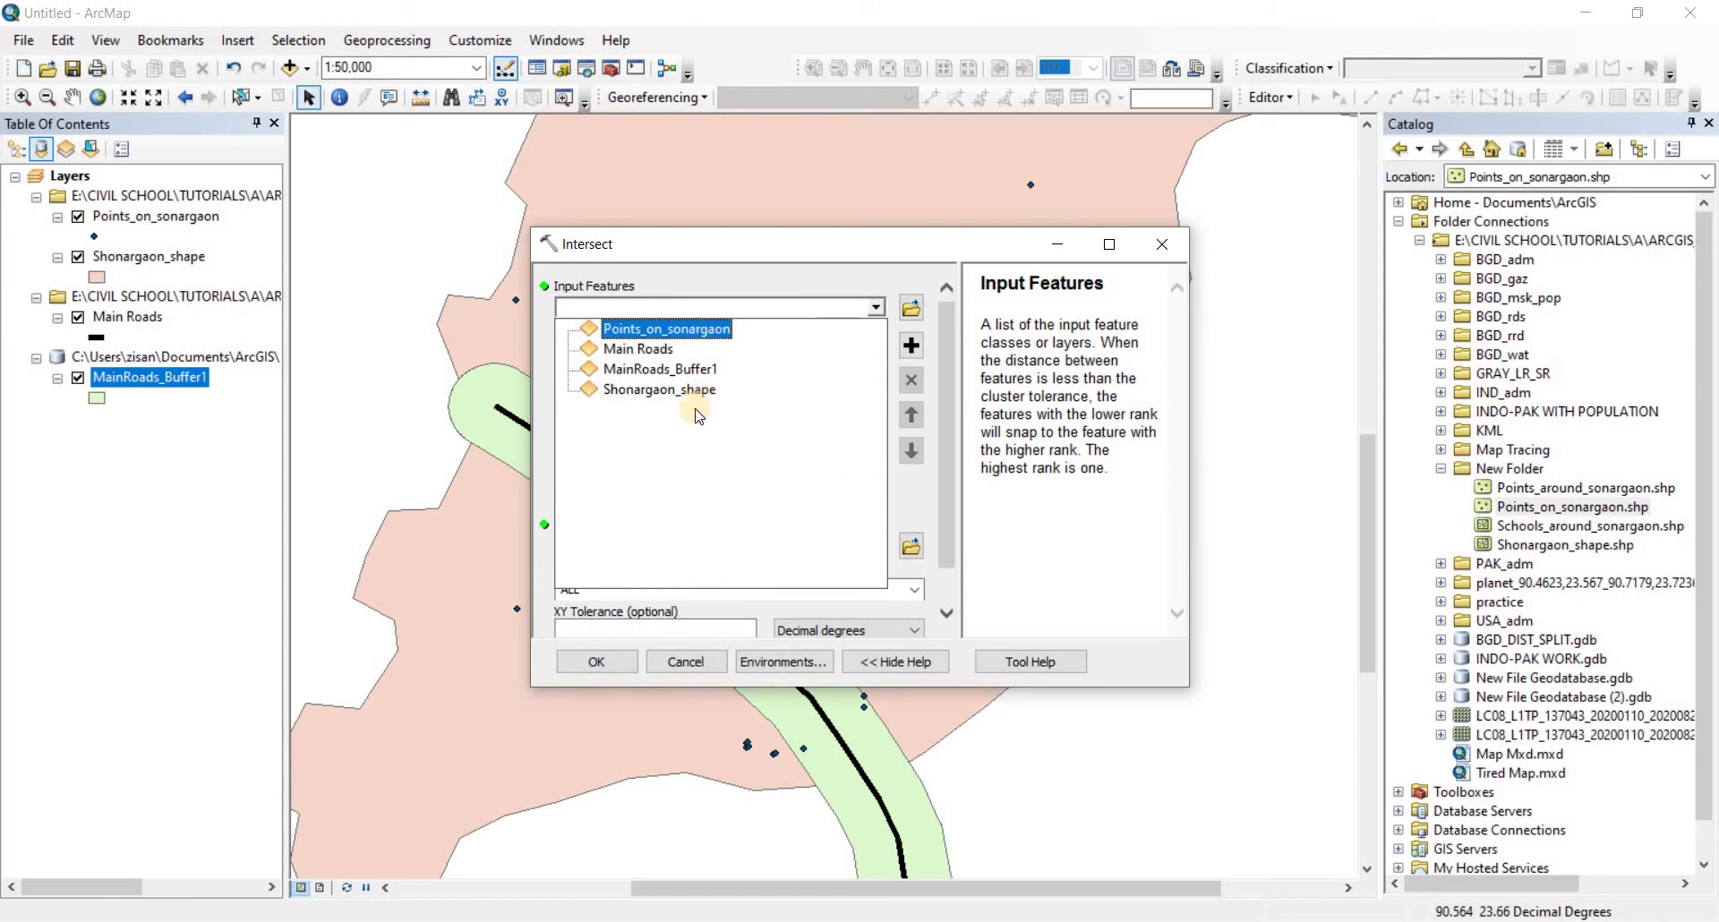
left_click(690, 329)
left_click(875, 308)
left_click(638, 367)
left_click_drag(827, 243, 314, 134)
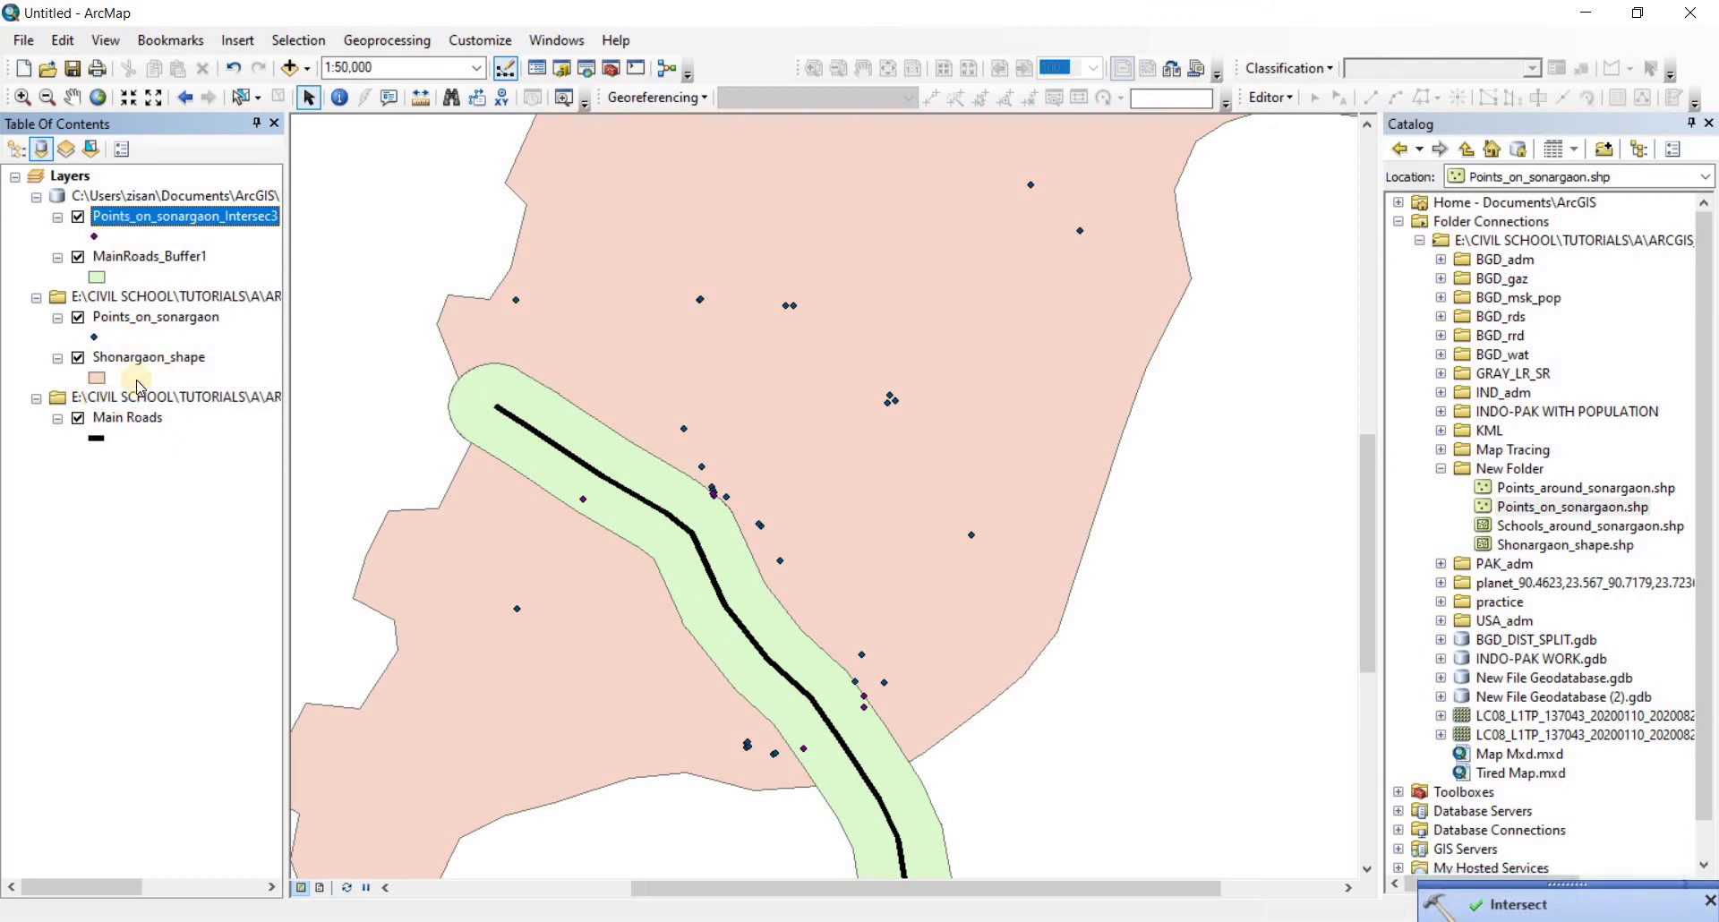
Review the type of each record in the attribute table of the intersected points layer
right_click(124, 219)
left_click(264, 283)
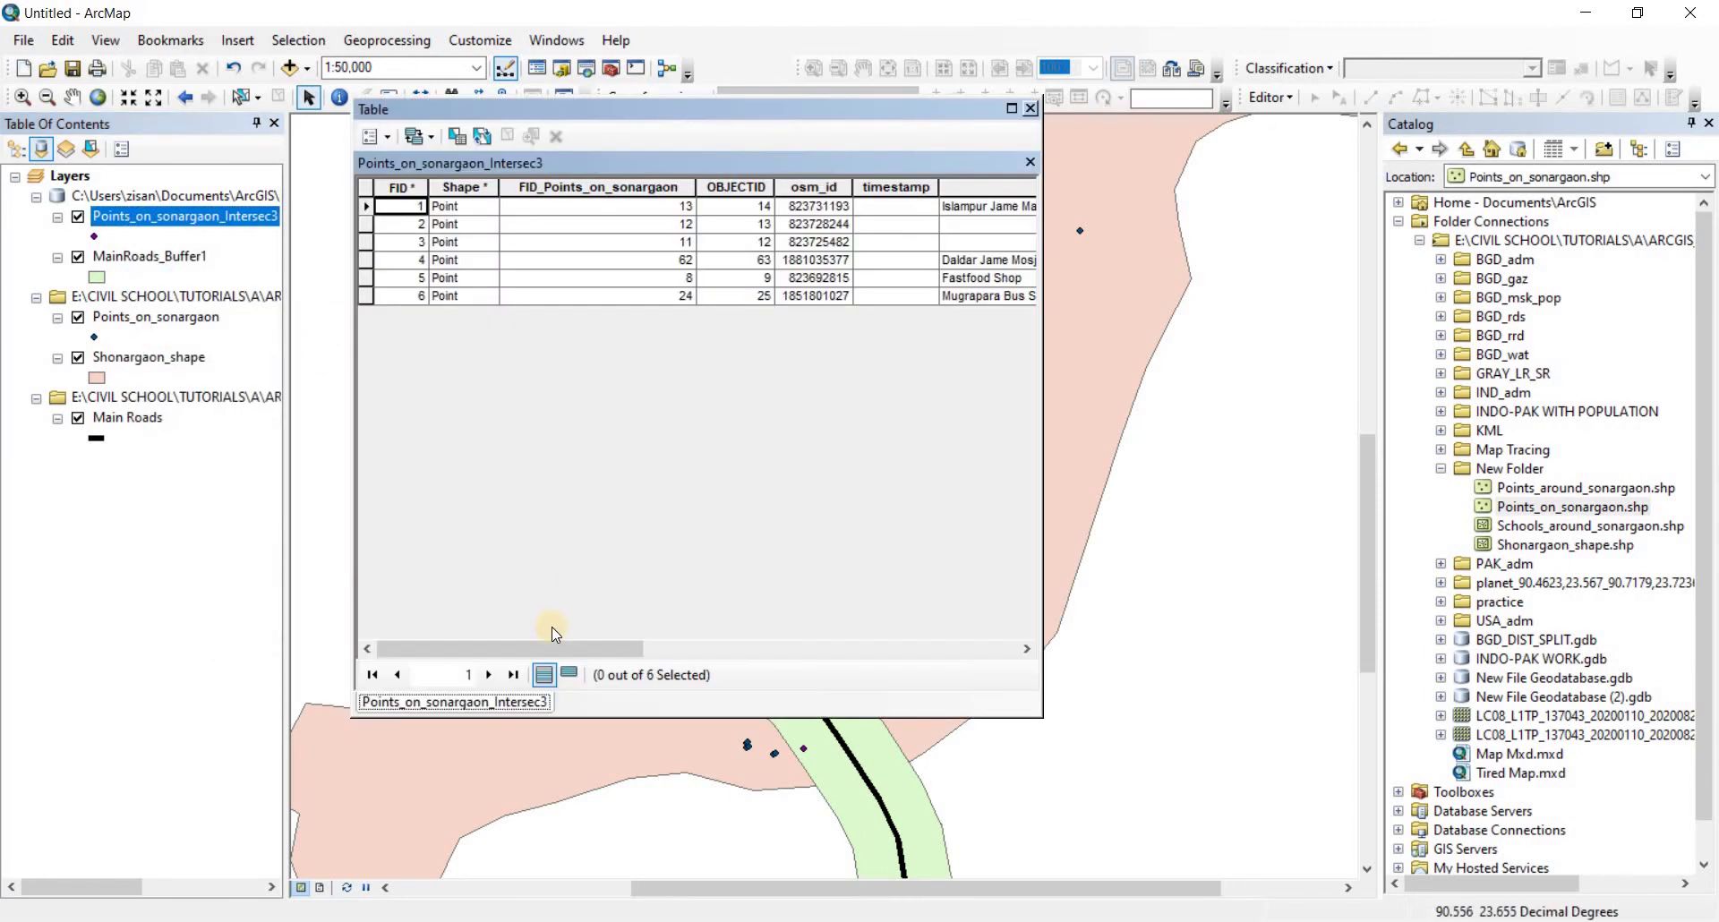
left_click_drag(576, 647, 1010, 647)
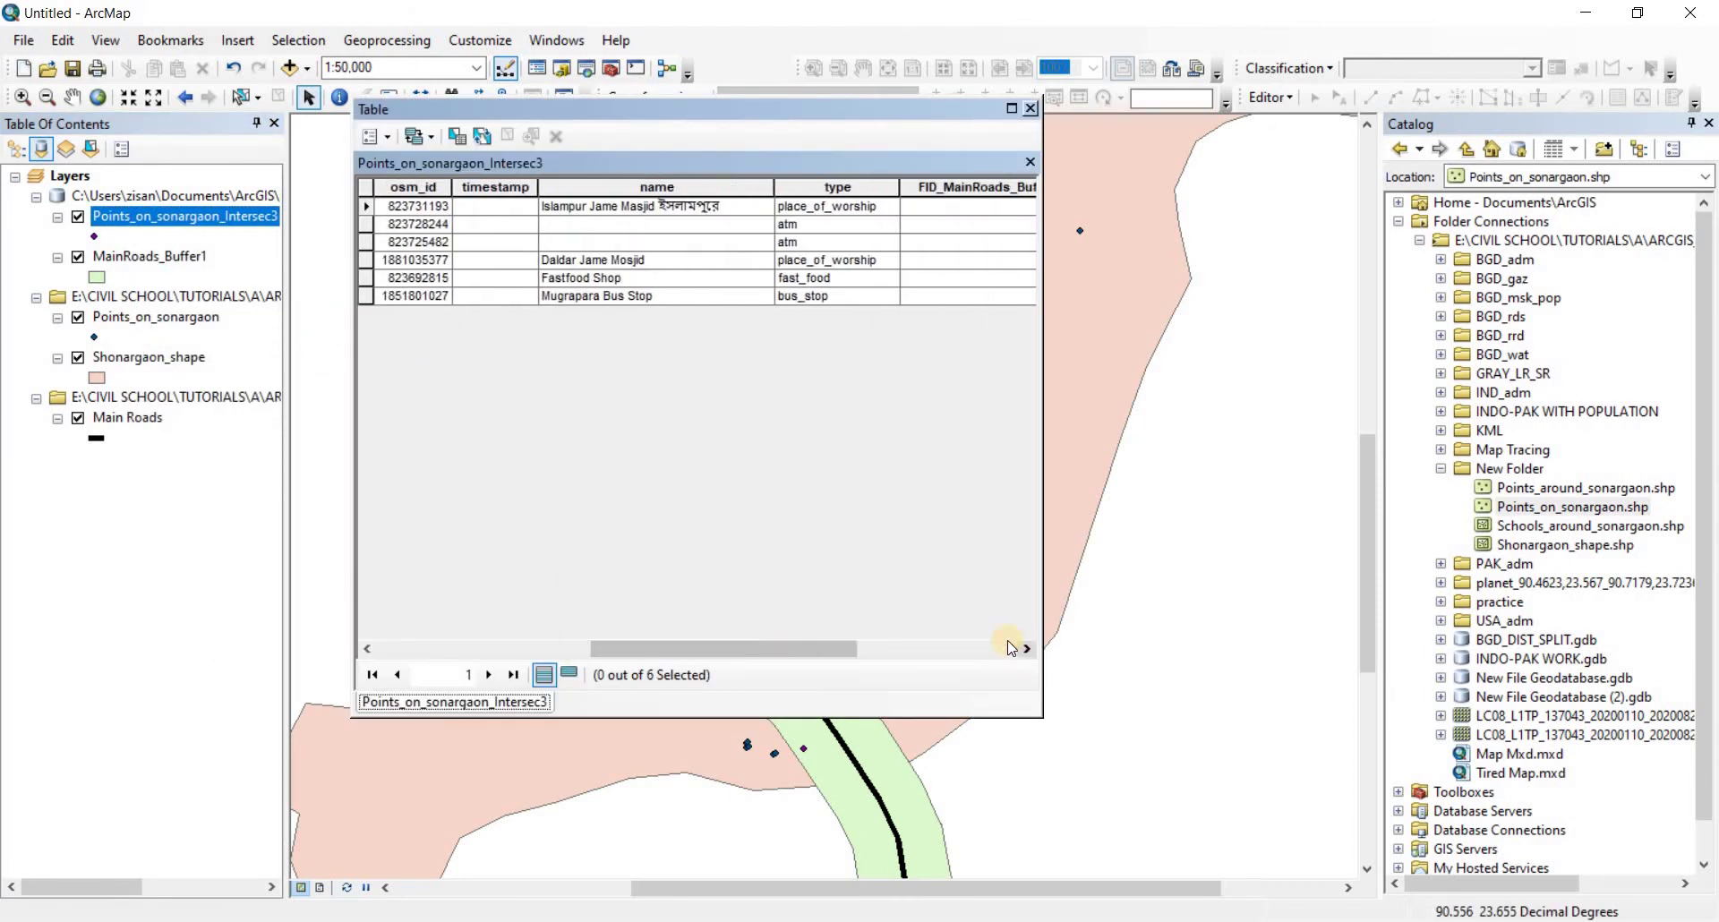
left_click(815, 296)
left_click(815, 277)
left_click(814, 259)
left_click(815, 241)
key("Up")
key("Up")
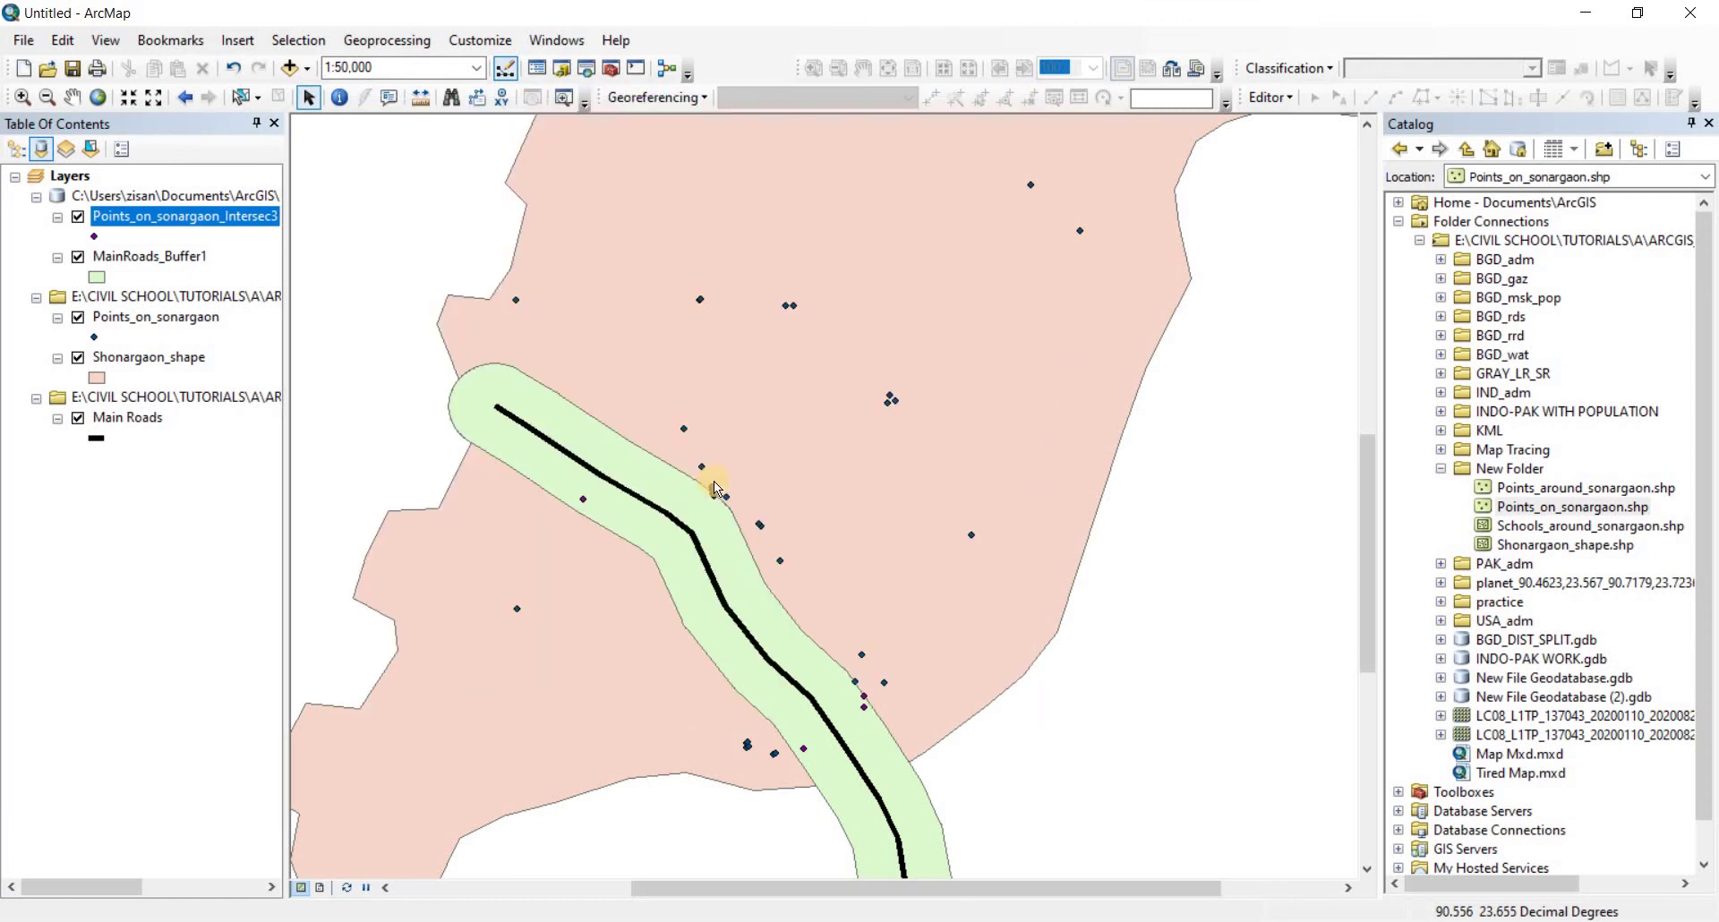
Examine where the intersected points lie along the main road buffers, especially around the southernmost road
scroll(712, 486, "down", 1)
scroll(713, 486, "up", 2)
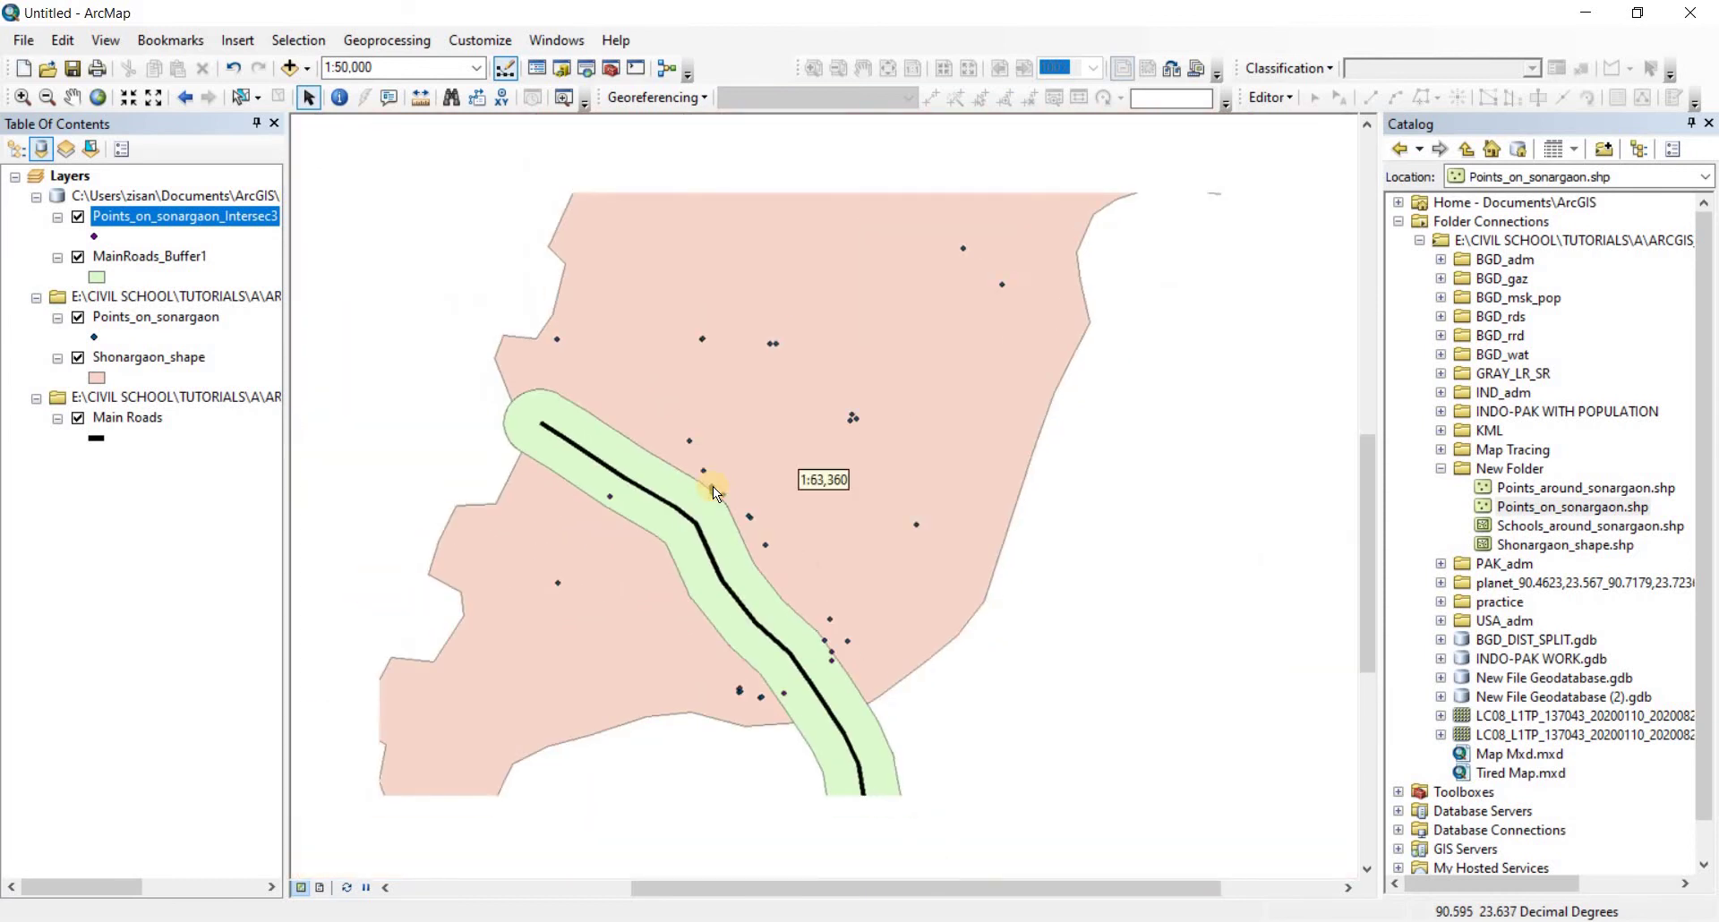
scroll(713, 487, "down", 6)
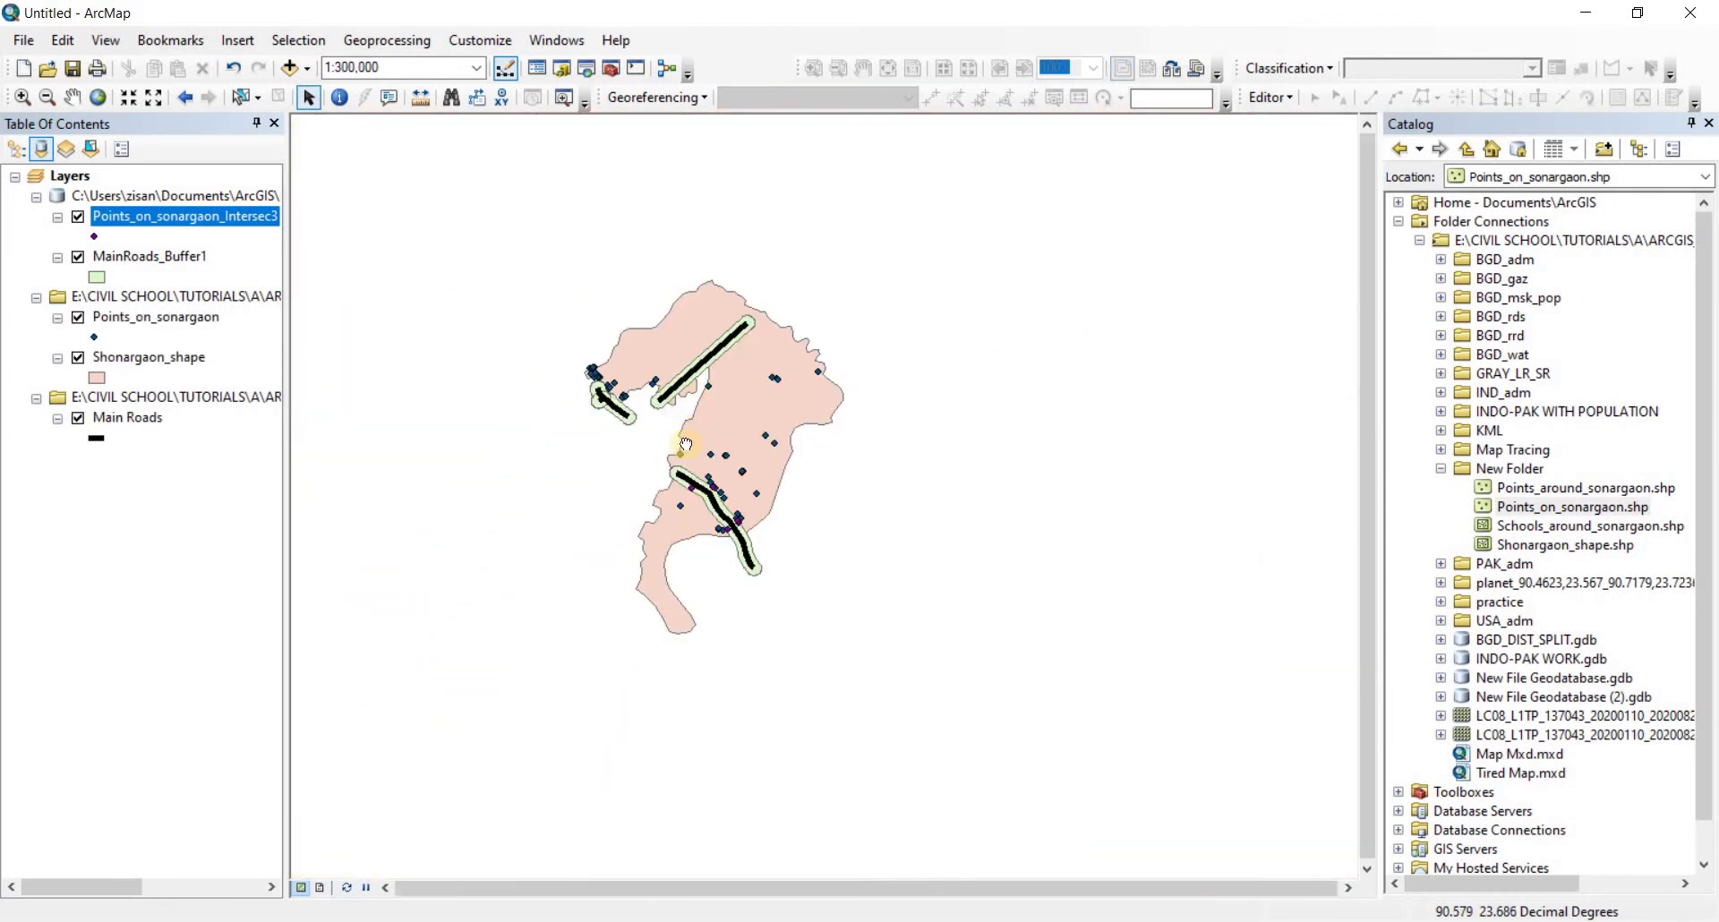
scroll(695, 528, "up", 5)
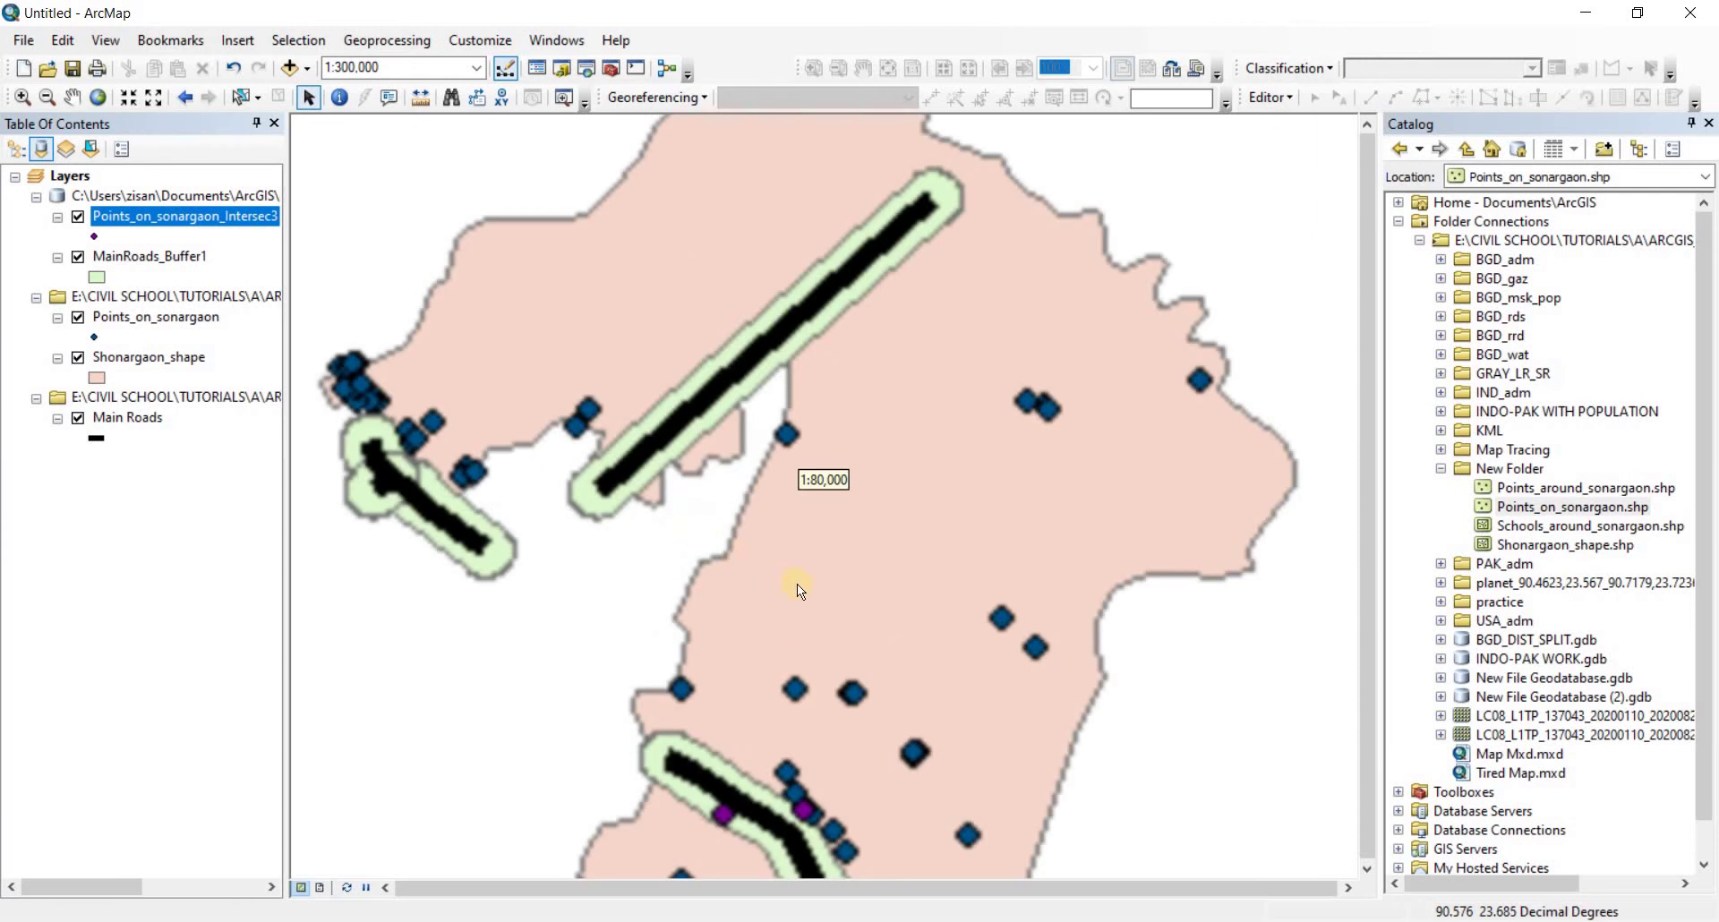
left_click_drag(794, 543, 741, 285)
left_click_drag(838, 642, 831, 593)
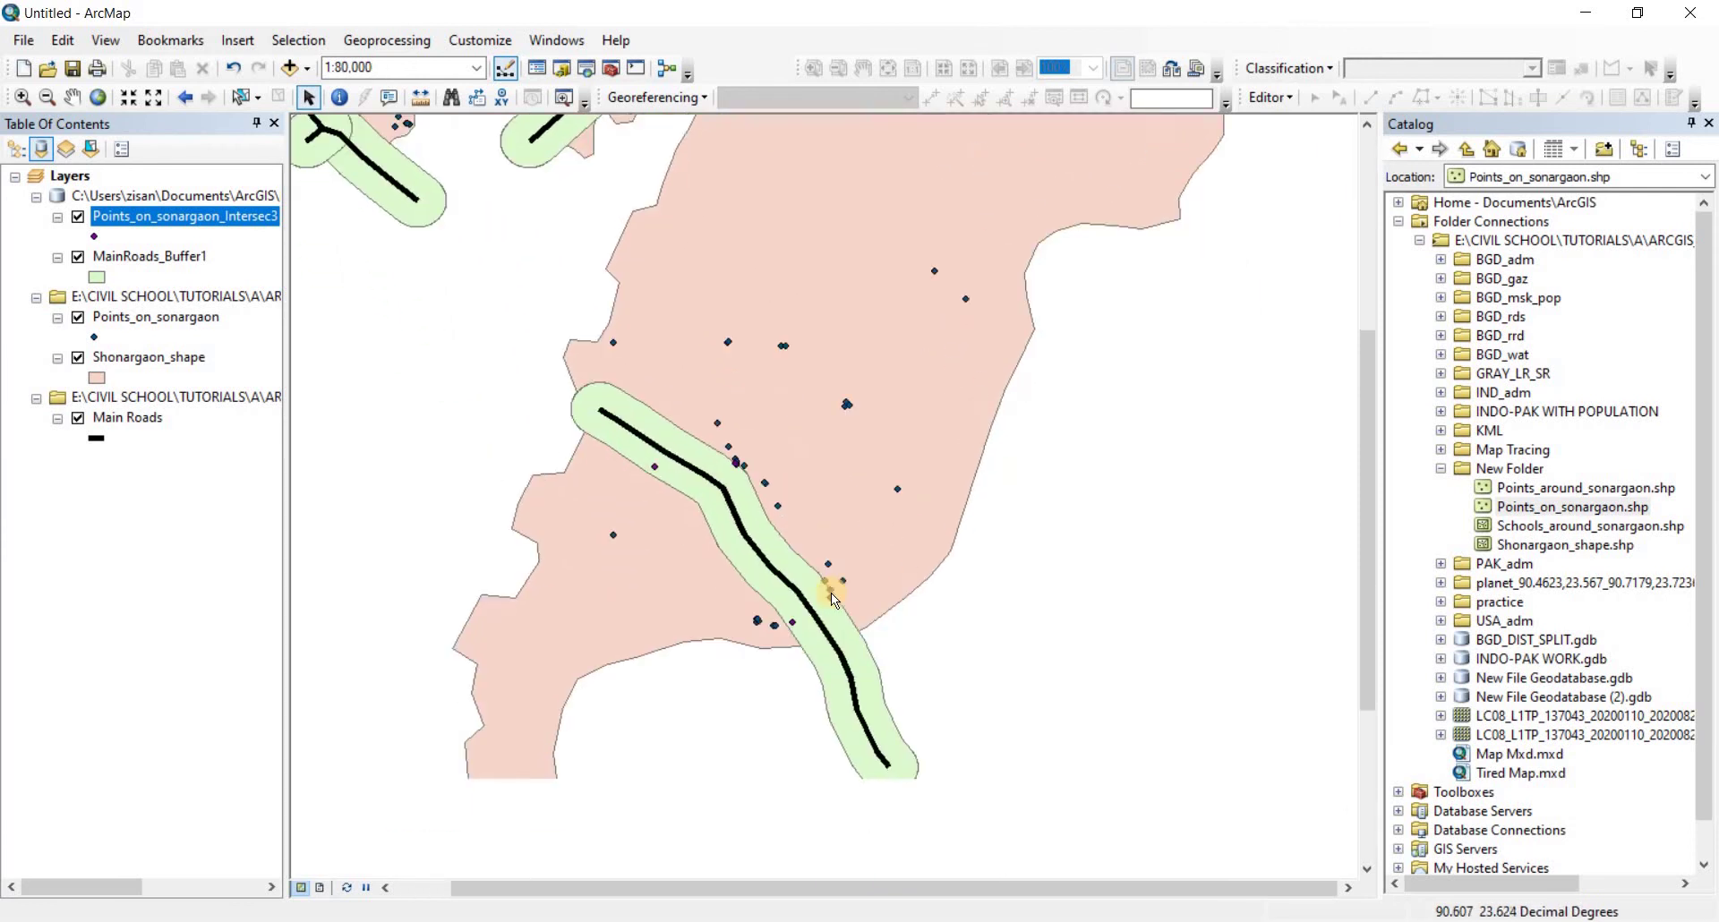
scroll(831, 593, "up", 2)
Reopen the intersected points layer's attribute table and check the type field for ATM records
right_click(202, 217)
left_click(235, 281)
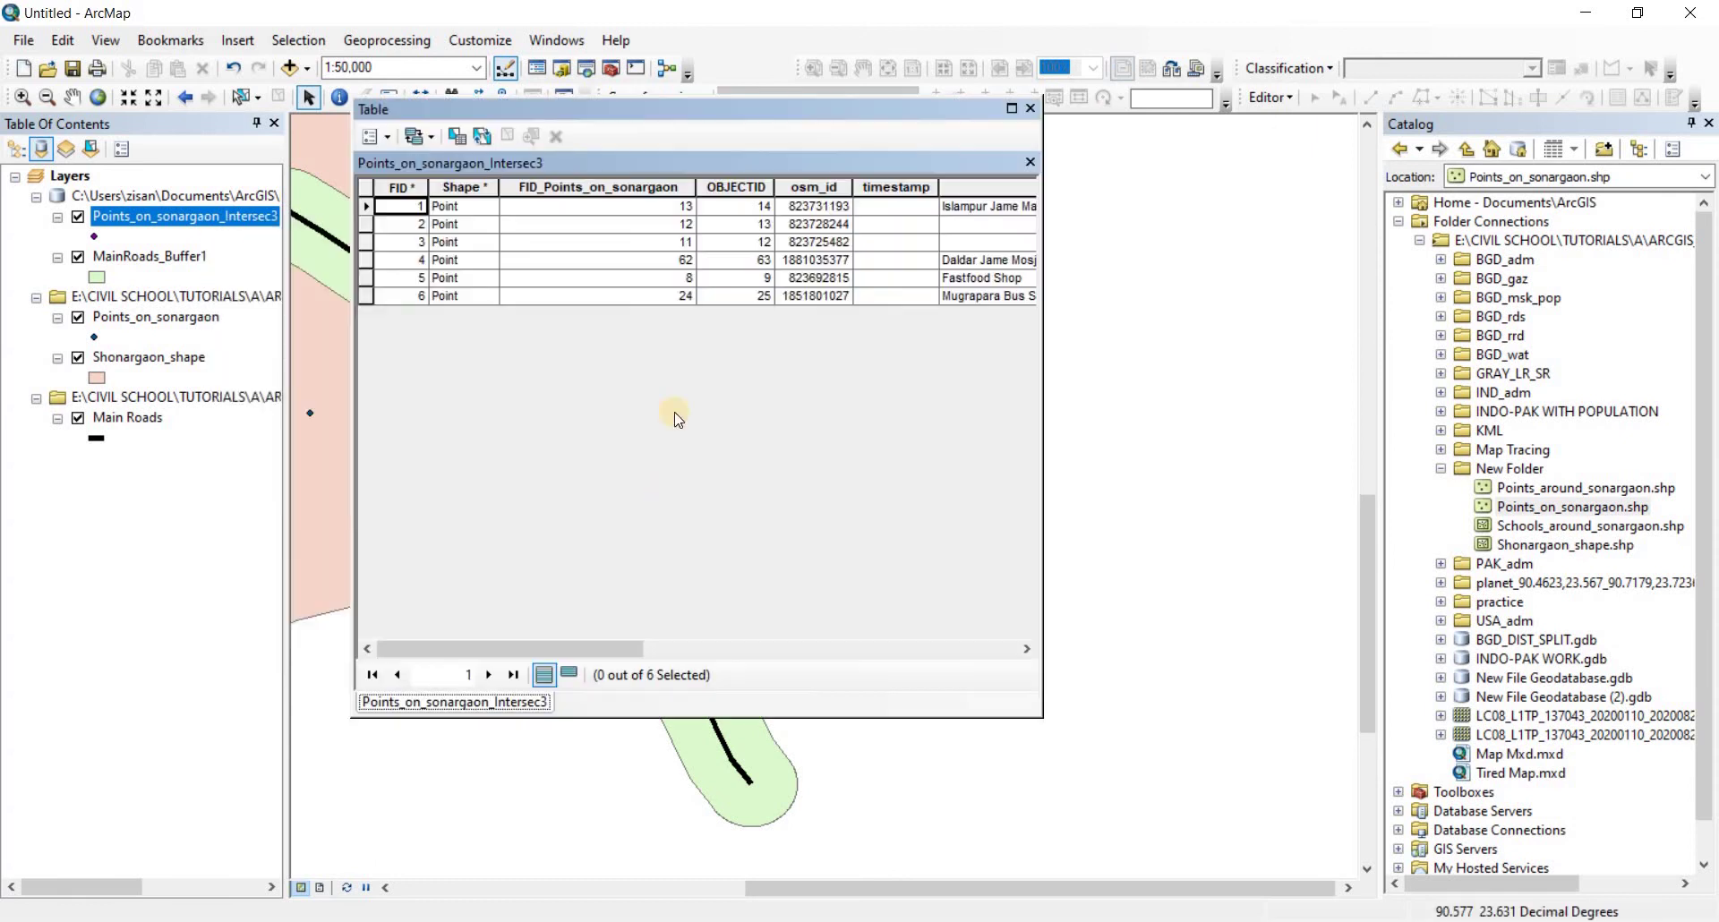
left_click(1014, 651)
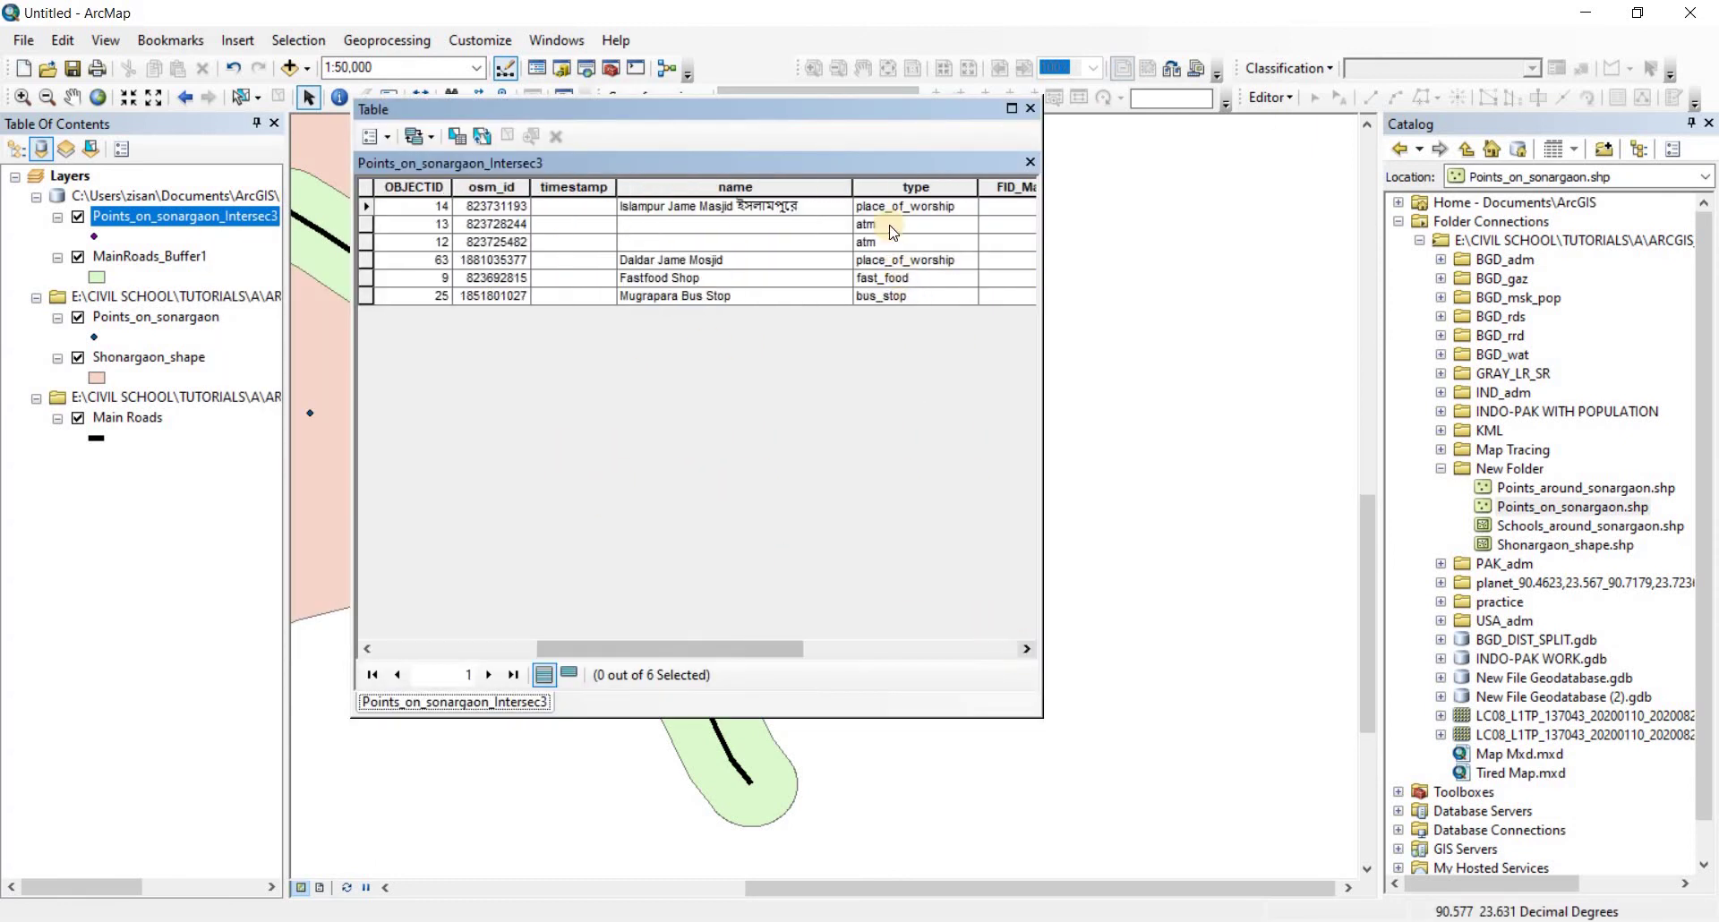
left_click(891, 244)
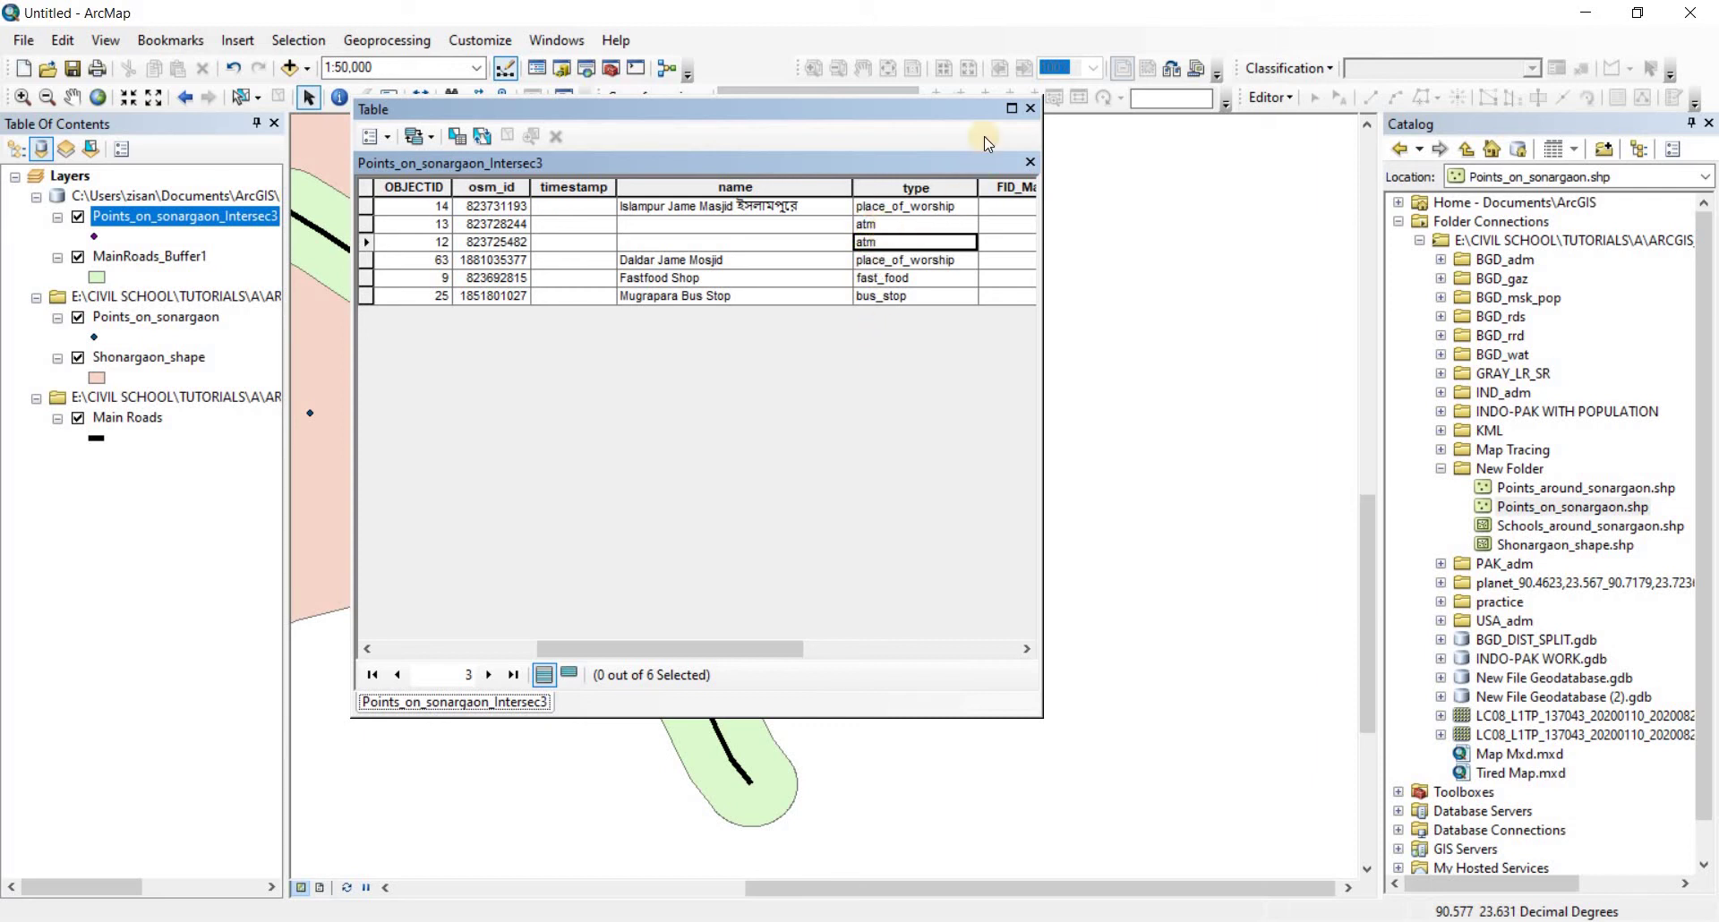
left_click(1030, 109)
Select the features of Points_on_sonargaon_Intersec3 by attributes with the expression type = 'atm'
left_click(161, 217)
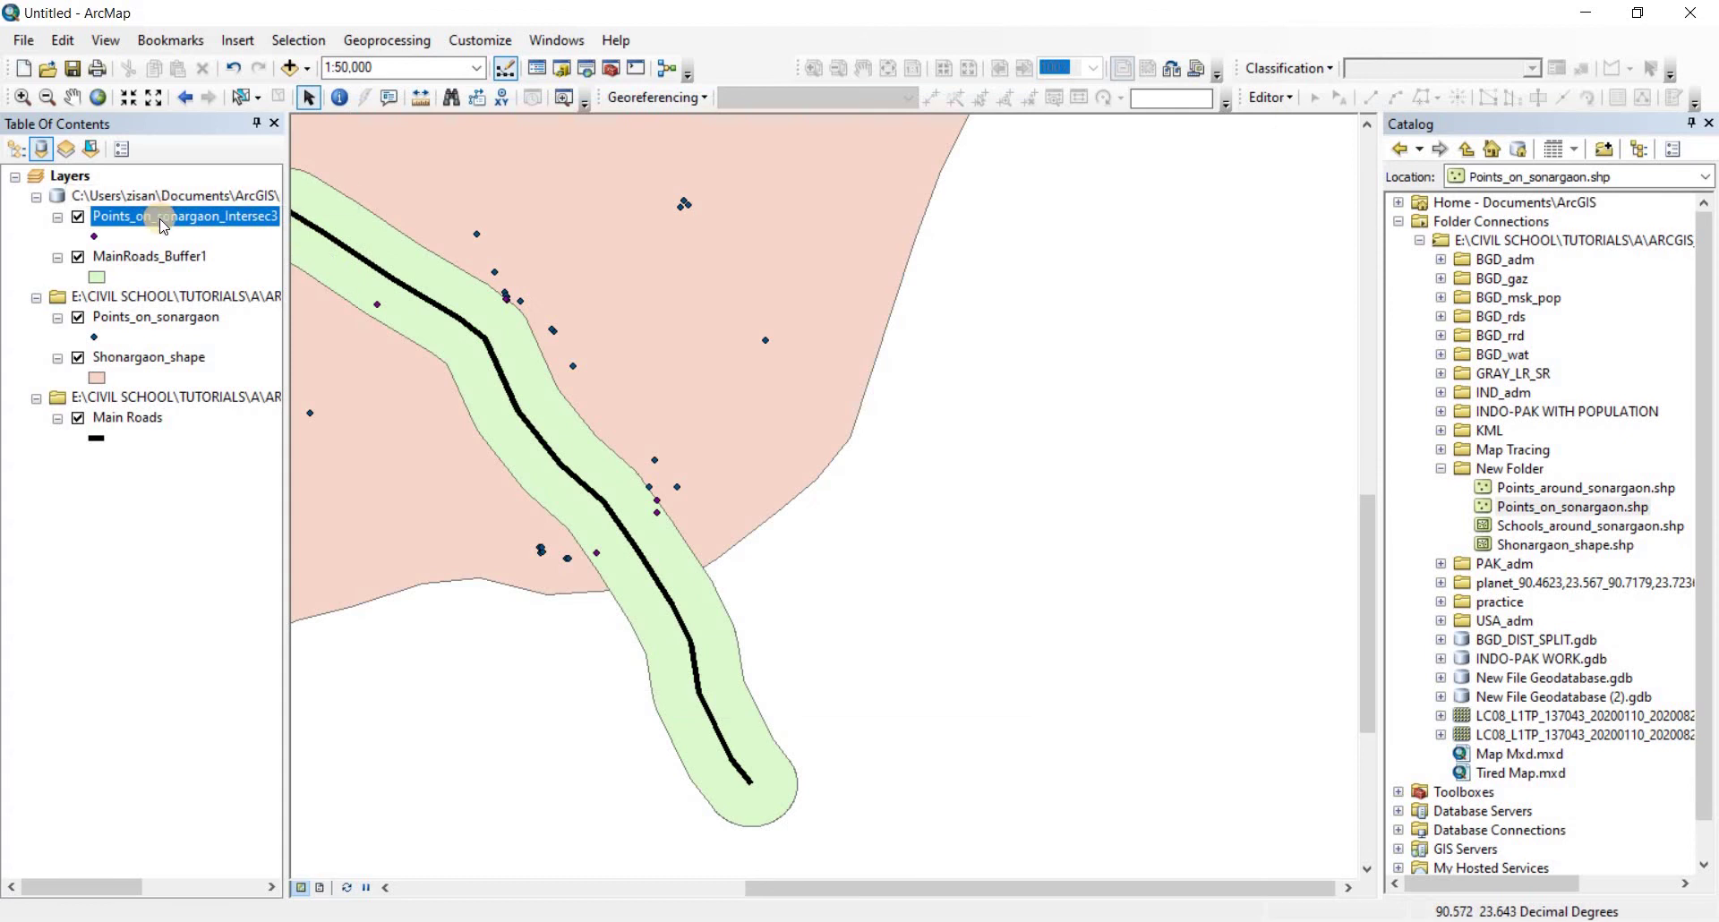
left_click(298, 40)
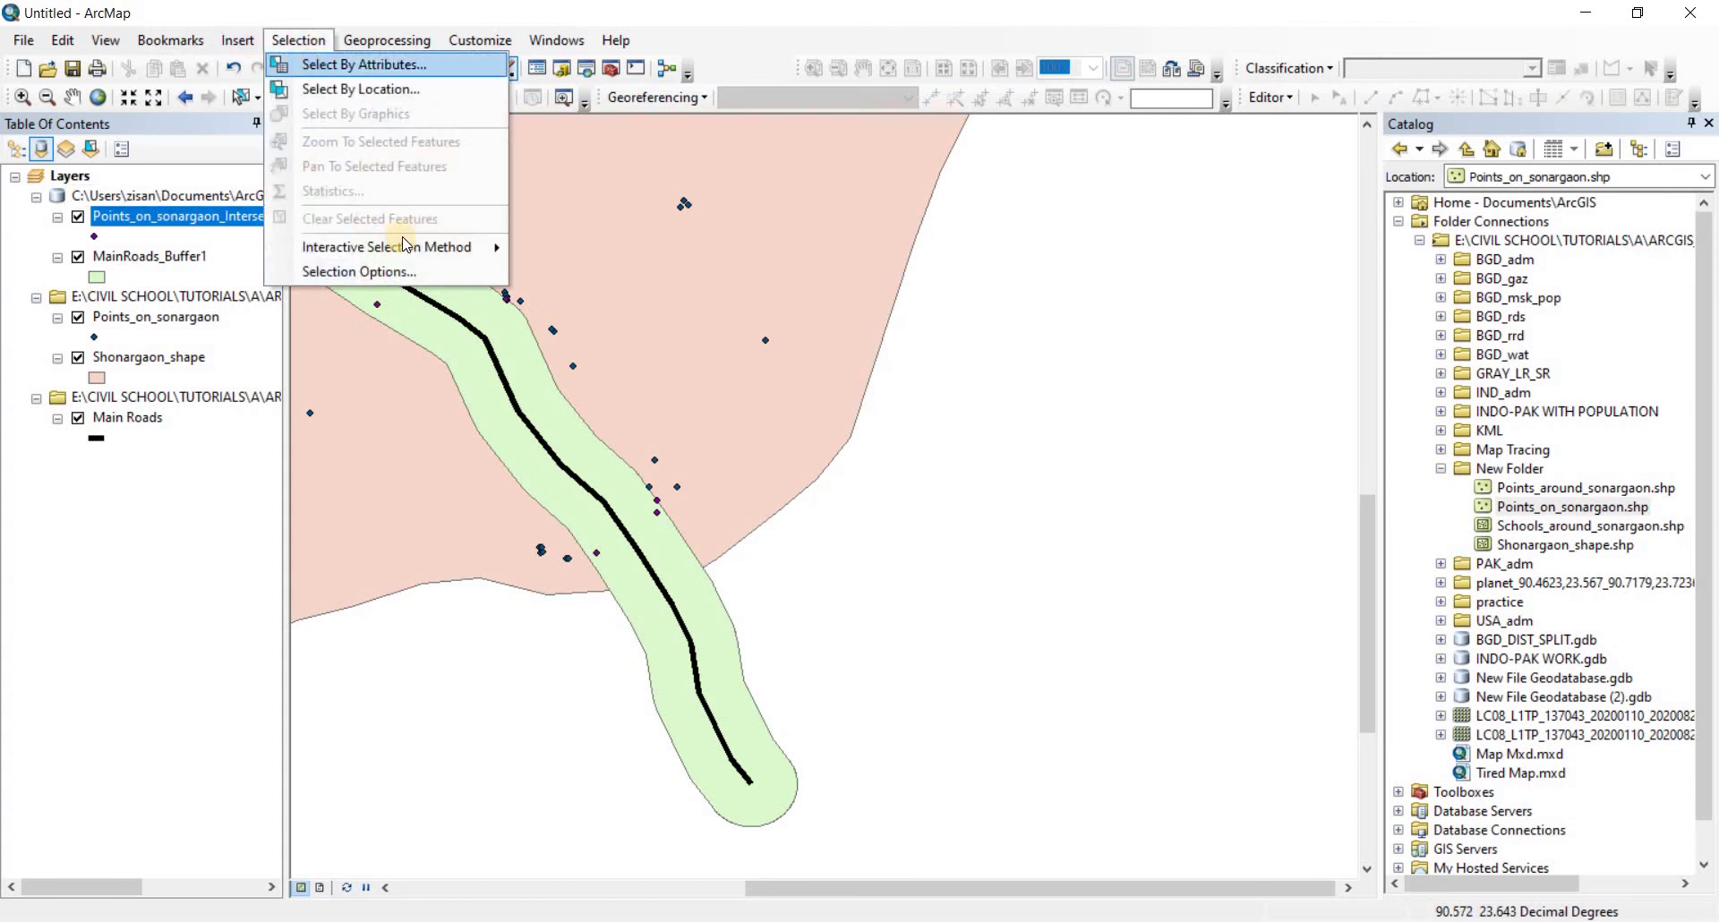
left_click(365, 64)
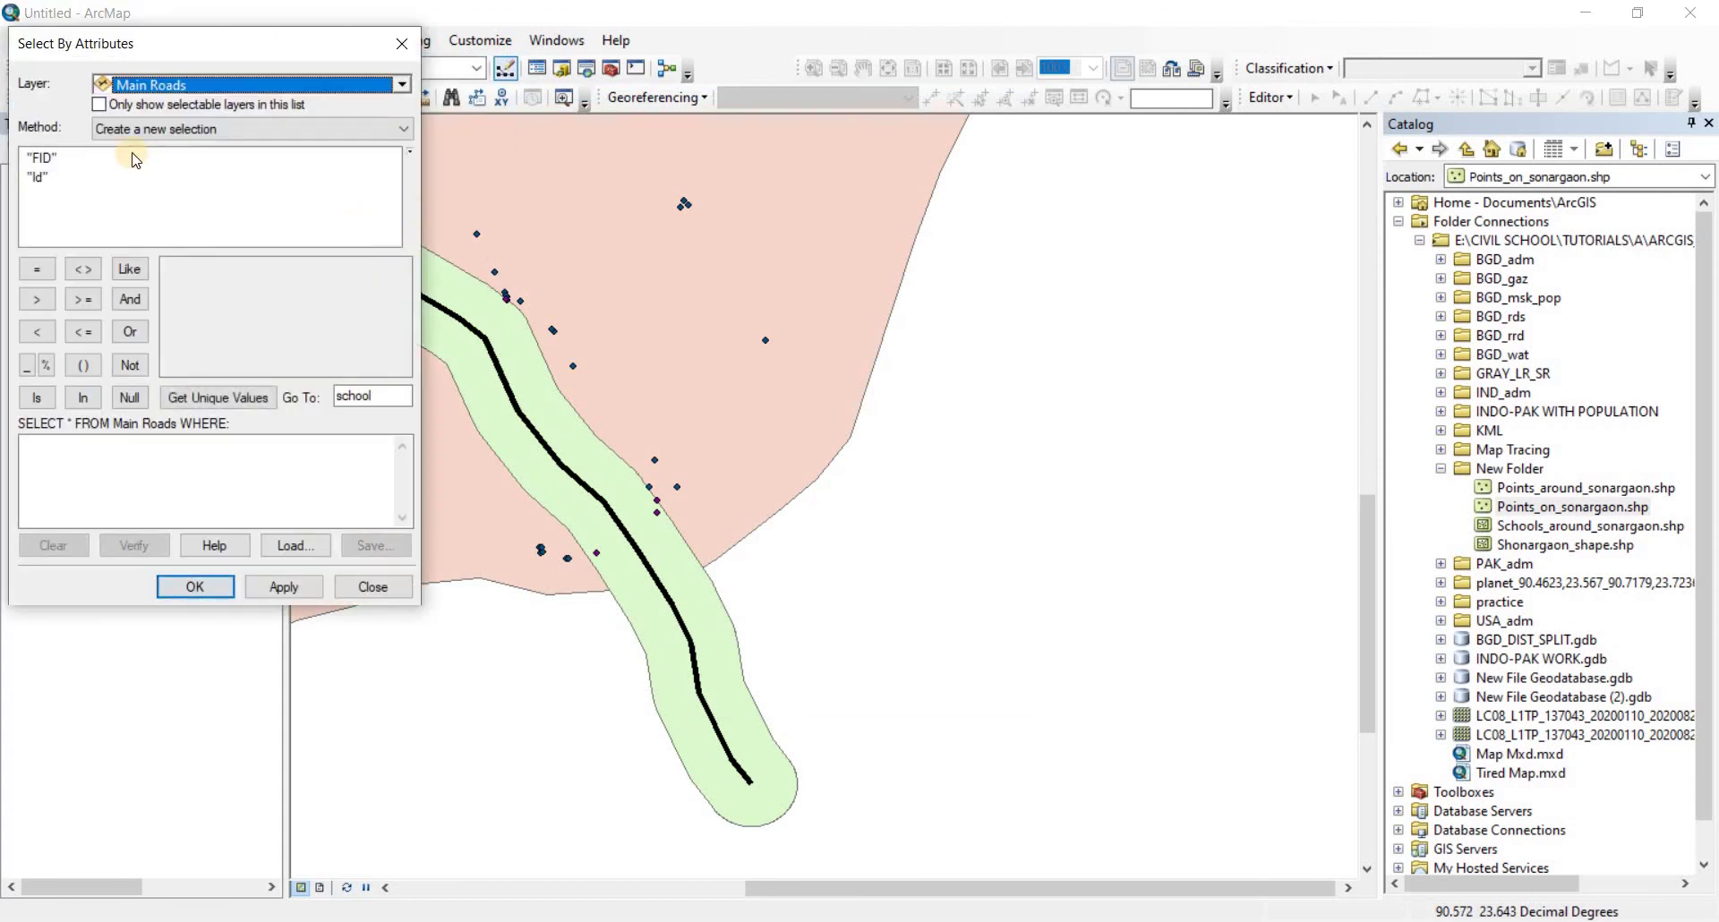
left_click(402, 85)
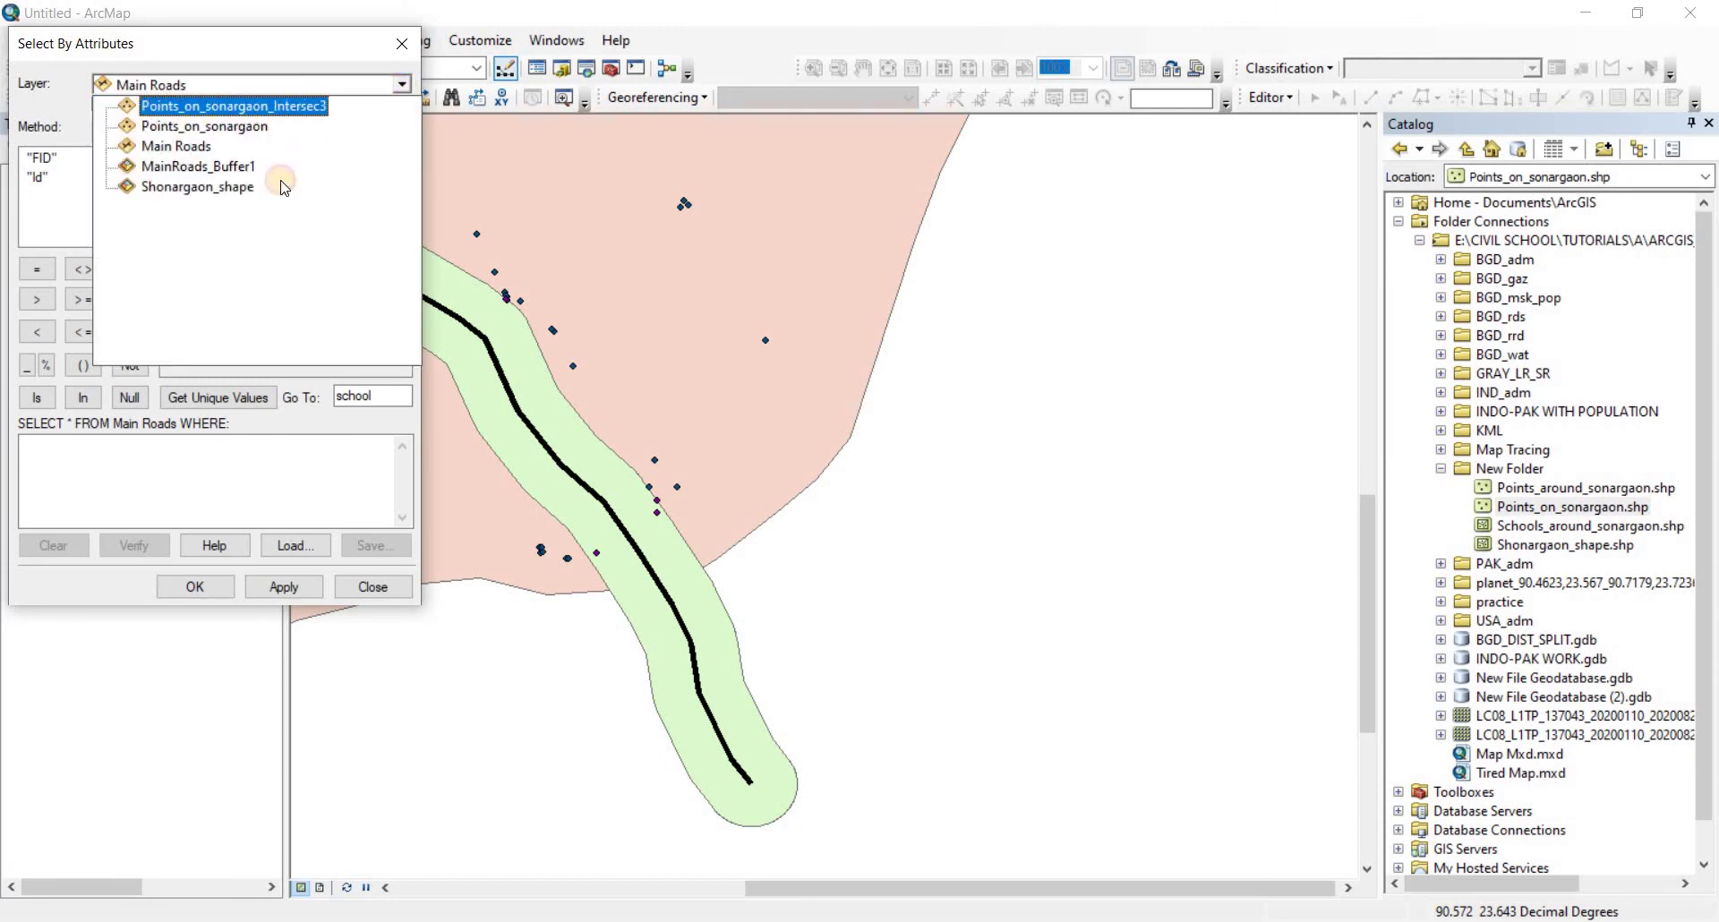
left_click(319, 108)
scroll(158, 208, "down", 1)
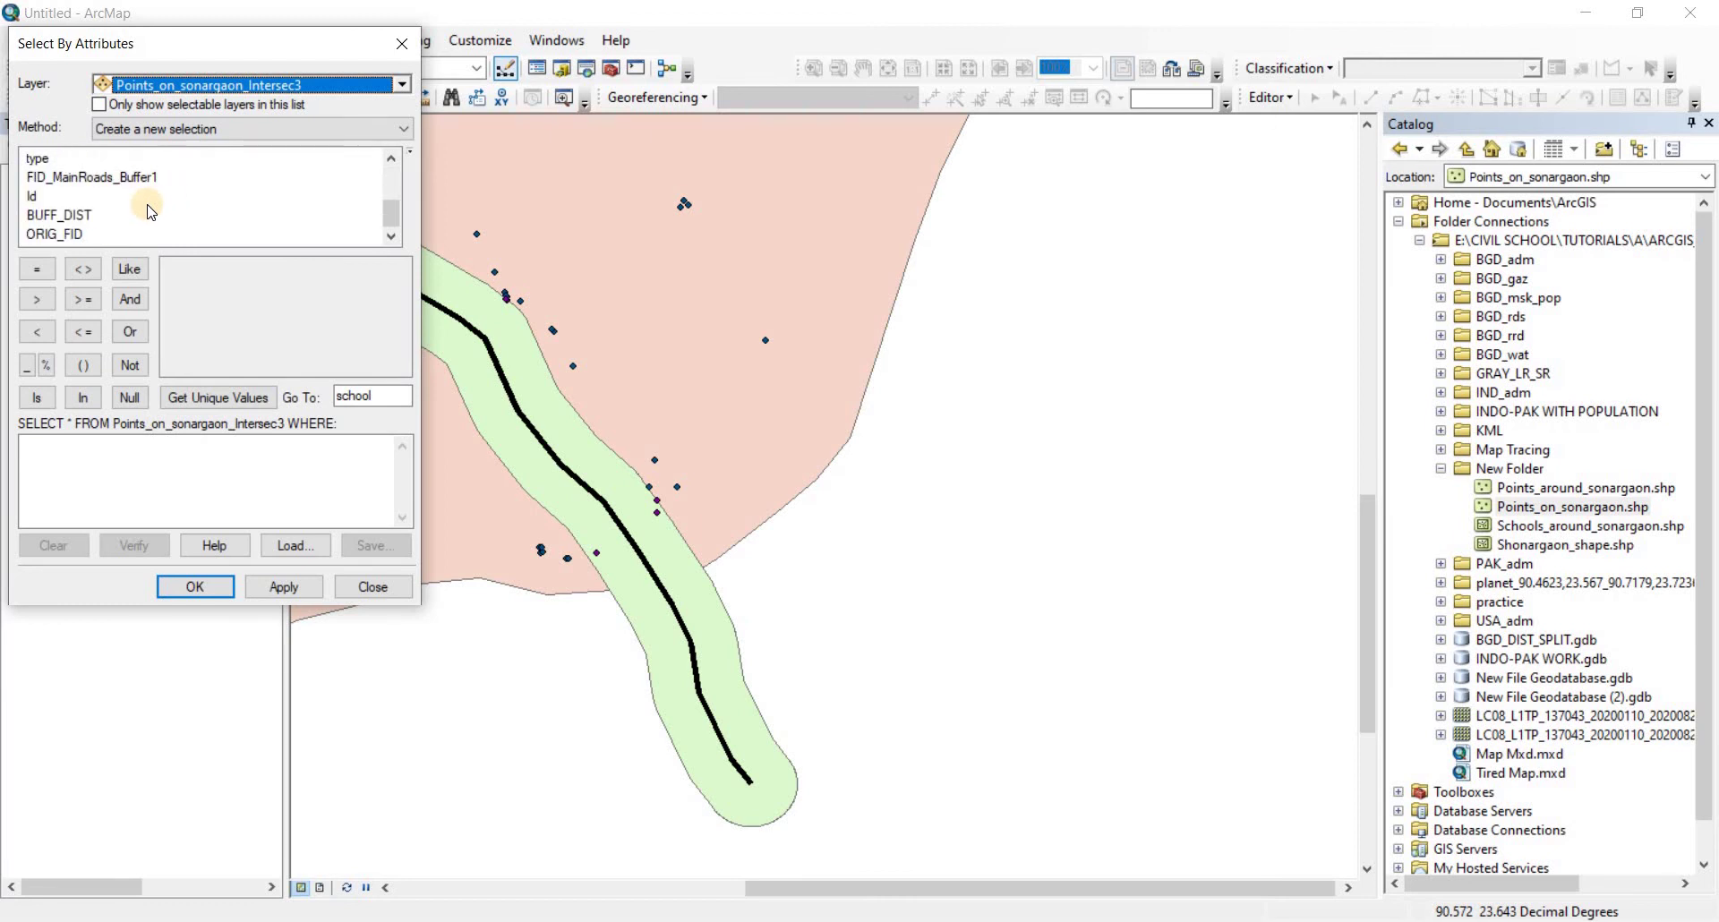
scroll(149, 212, "up", 1)
double_click(38, 215)
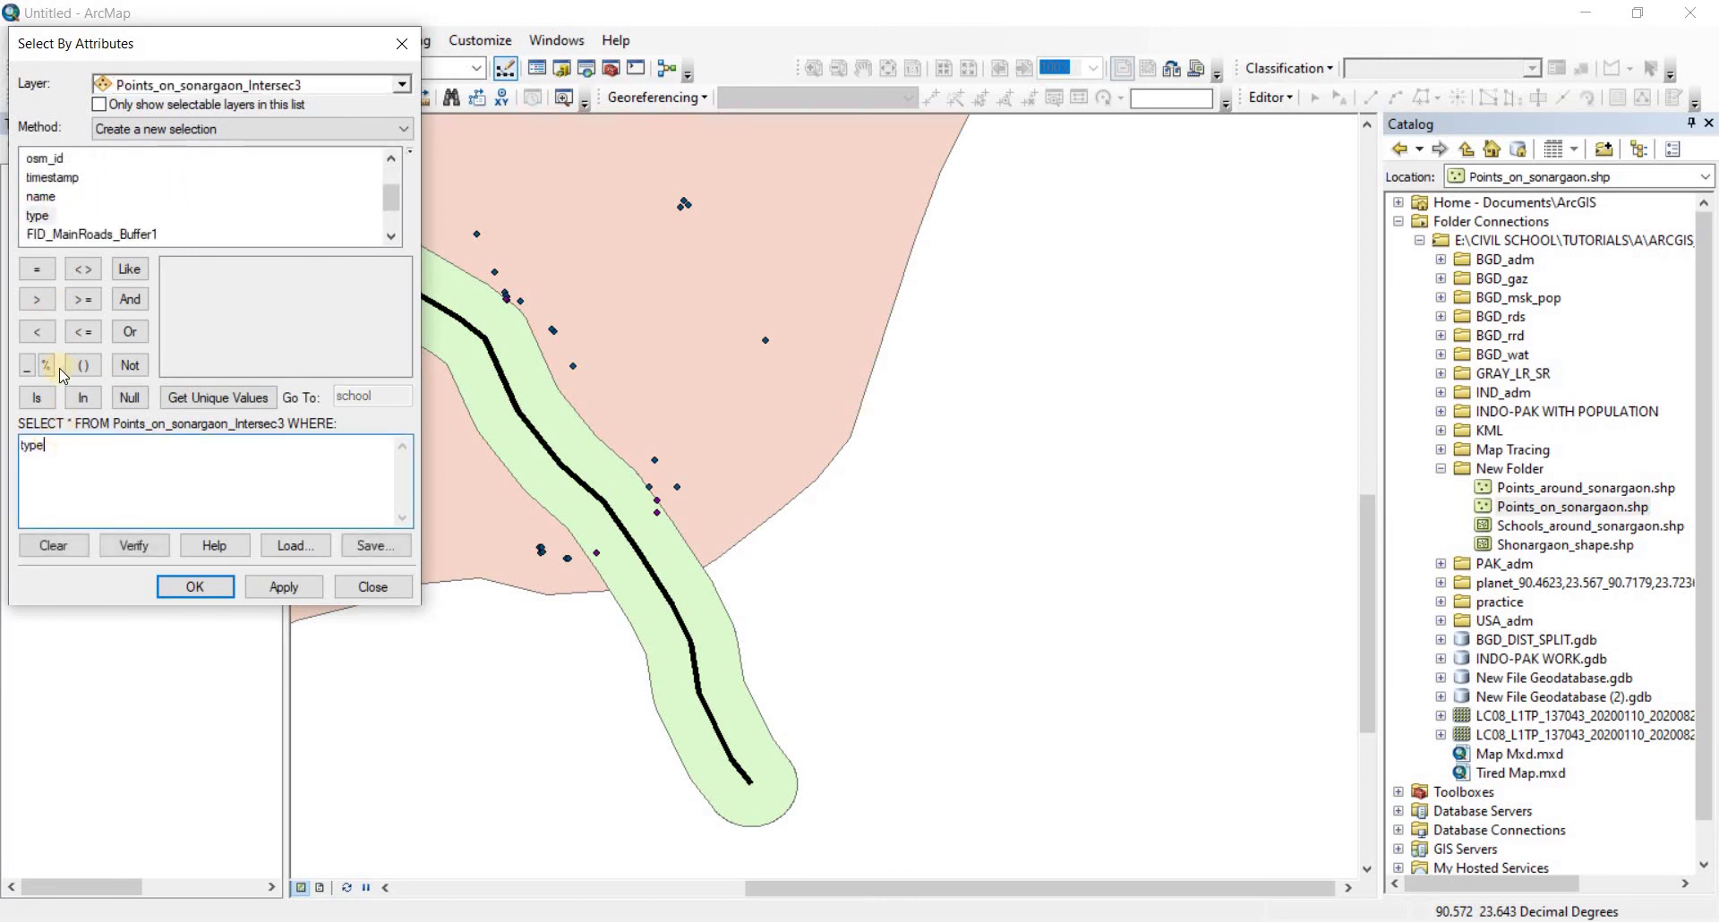
left_click(40, 263)
left_click(212, 398)
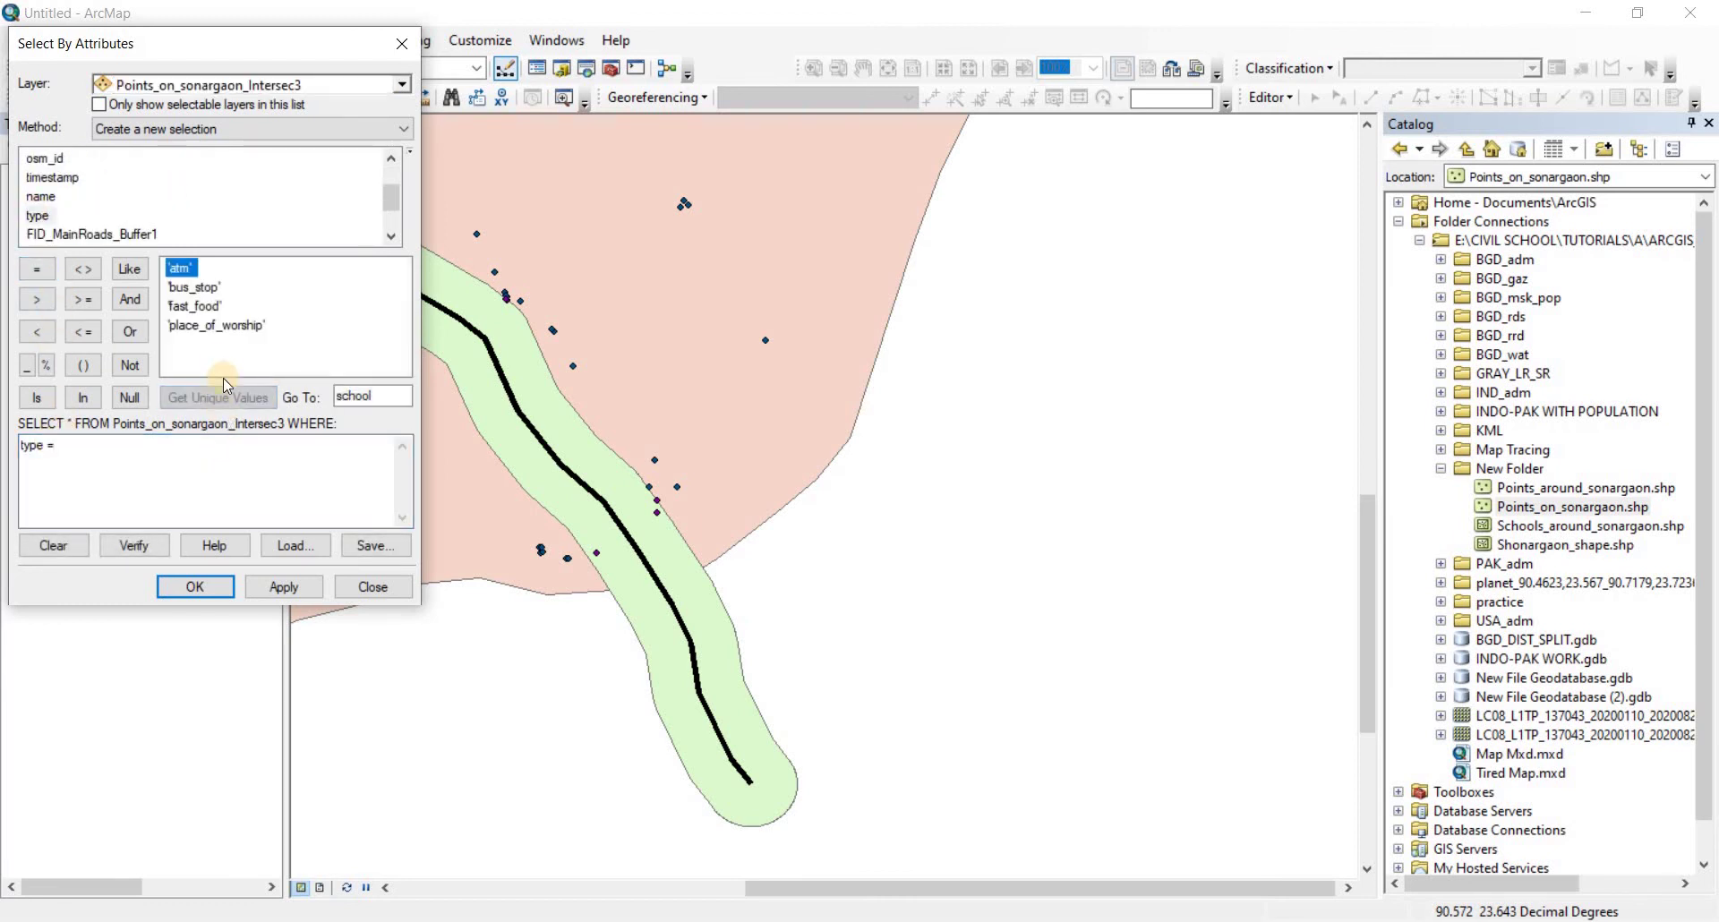
double_click(179, 269)
left_click(277, 589)
left_click(207, 593)
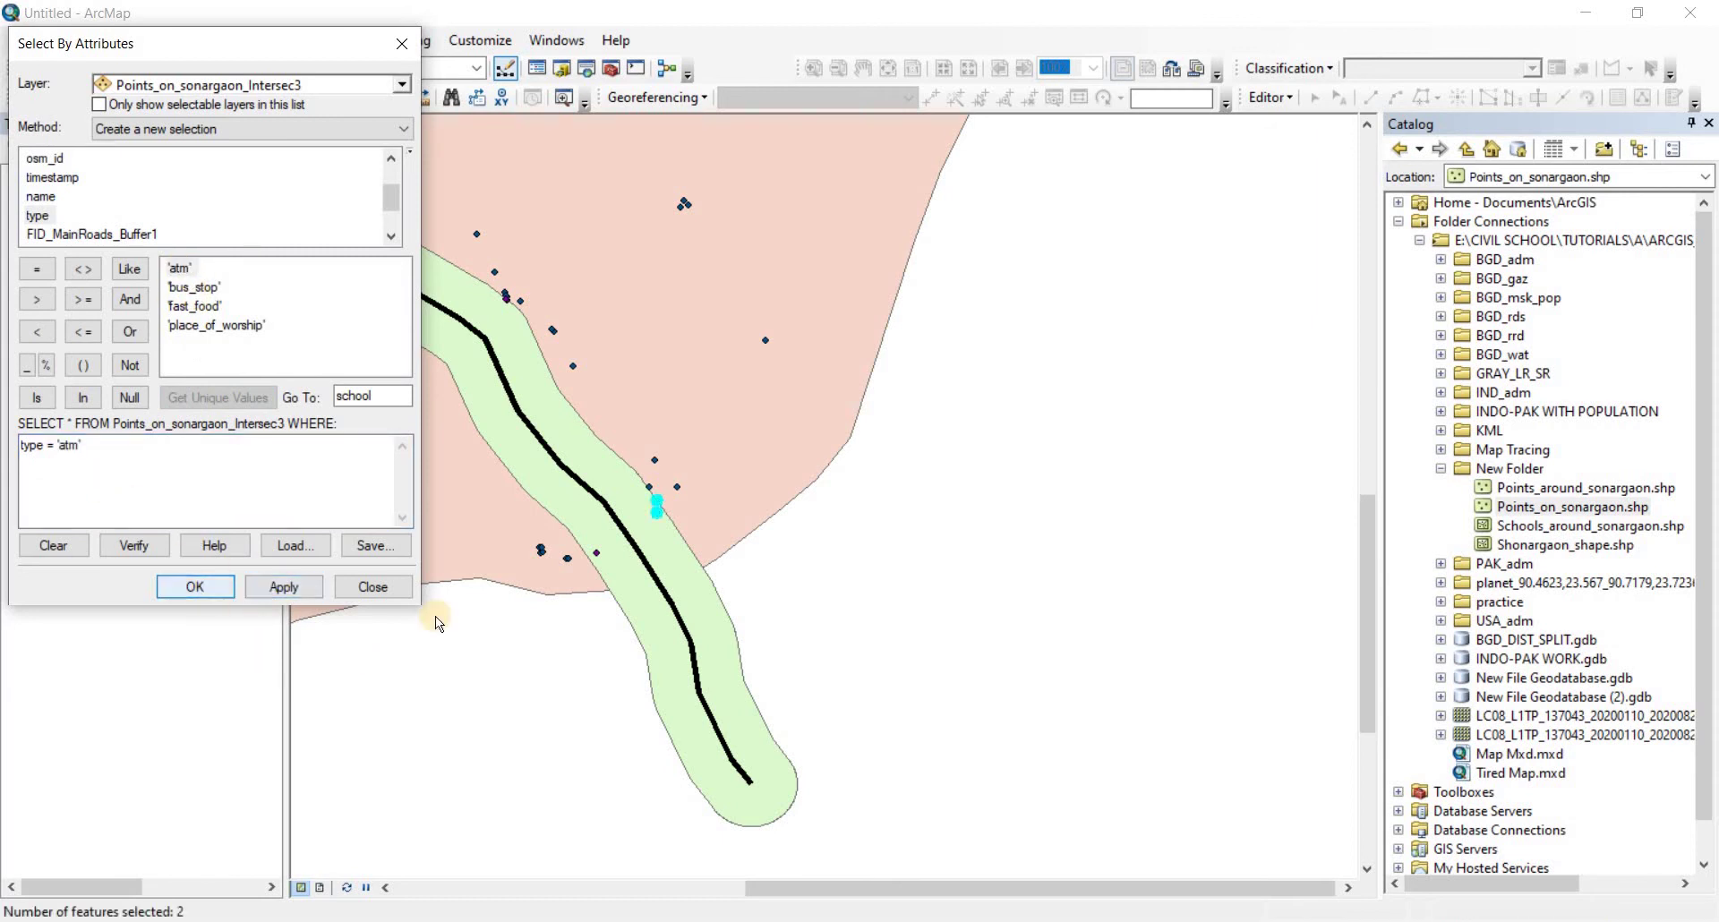
Create a new layer from the selected ATM features of the intersected points layer
left_click_drag(437, 532, 541, 695)
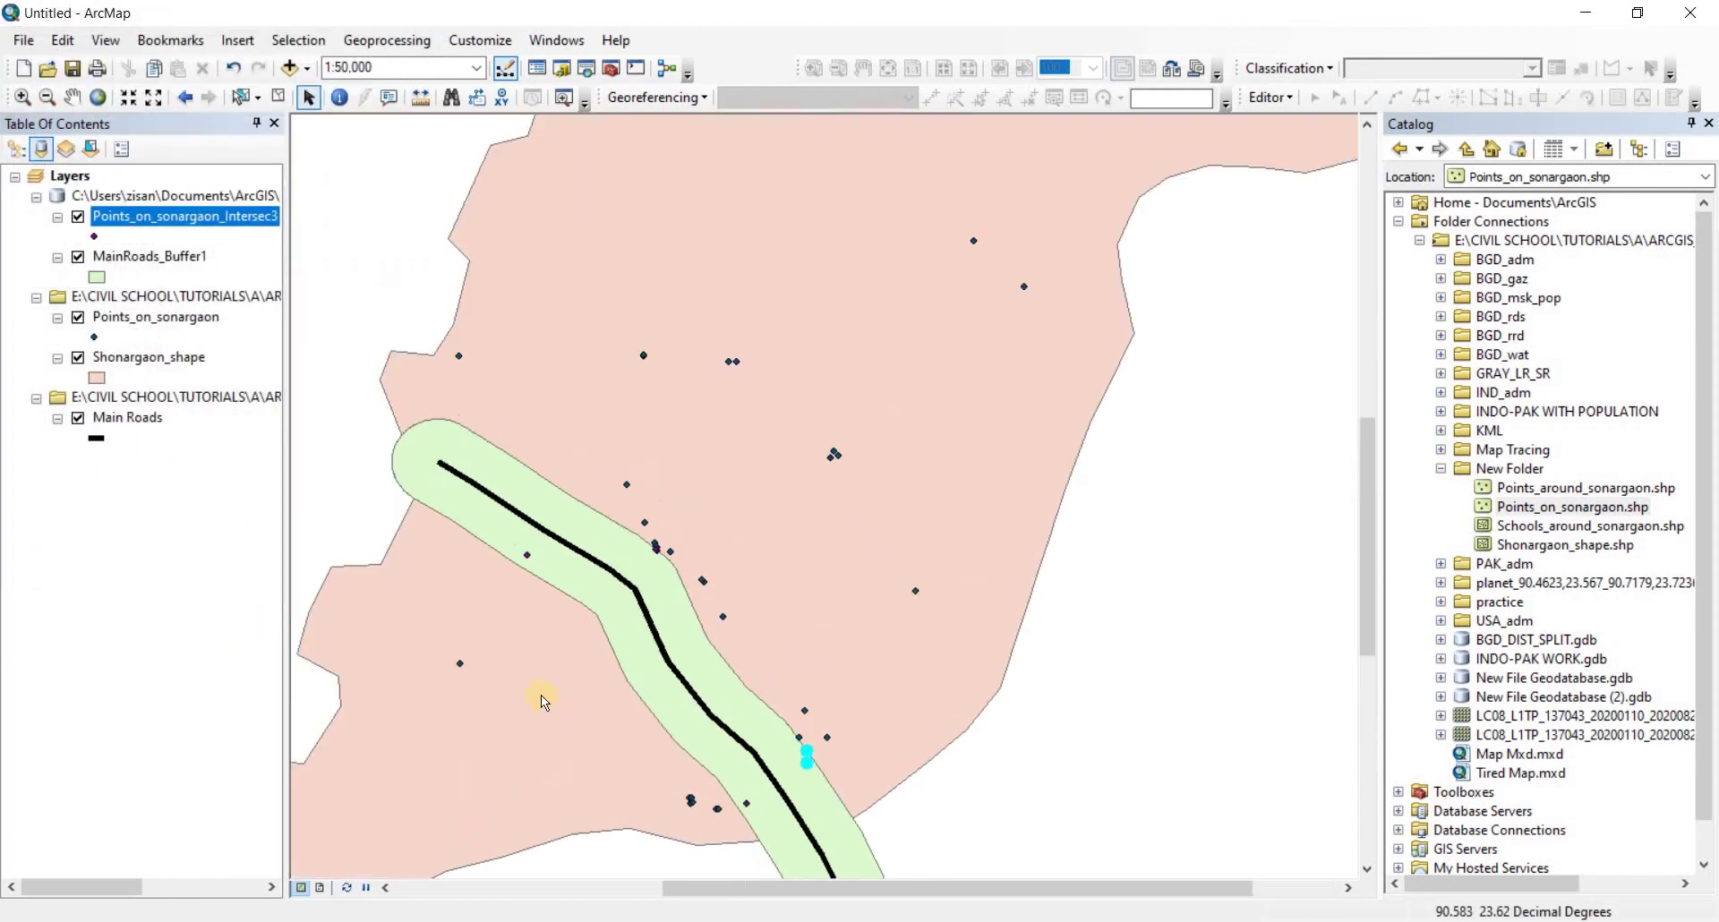
scroll(541, 695, "down", 1)
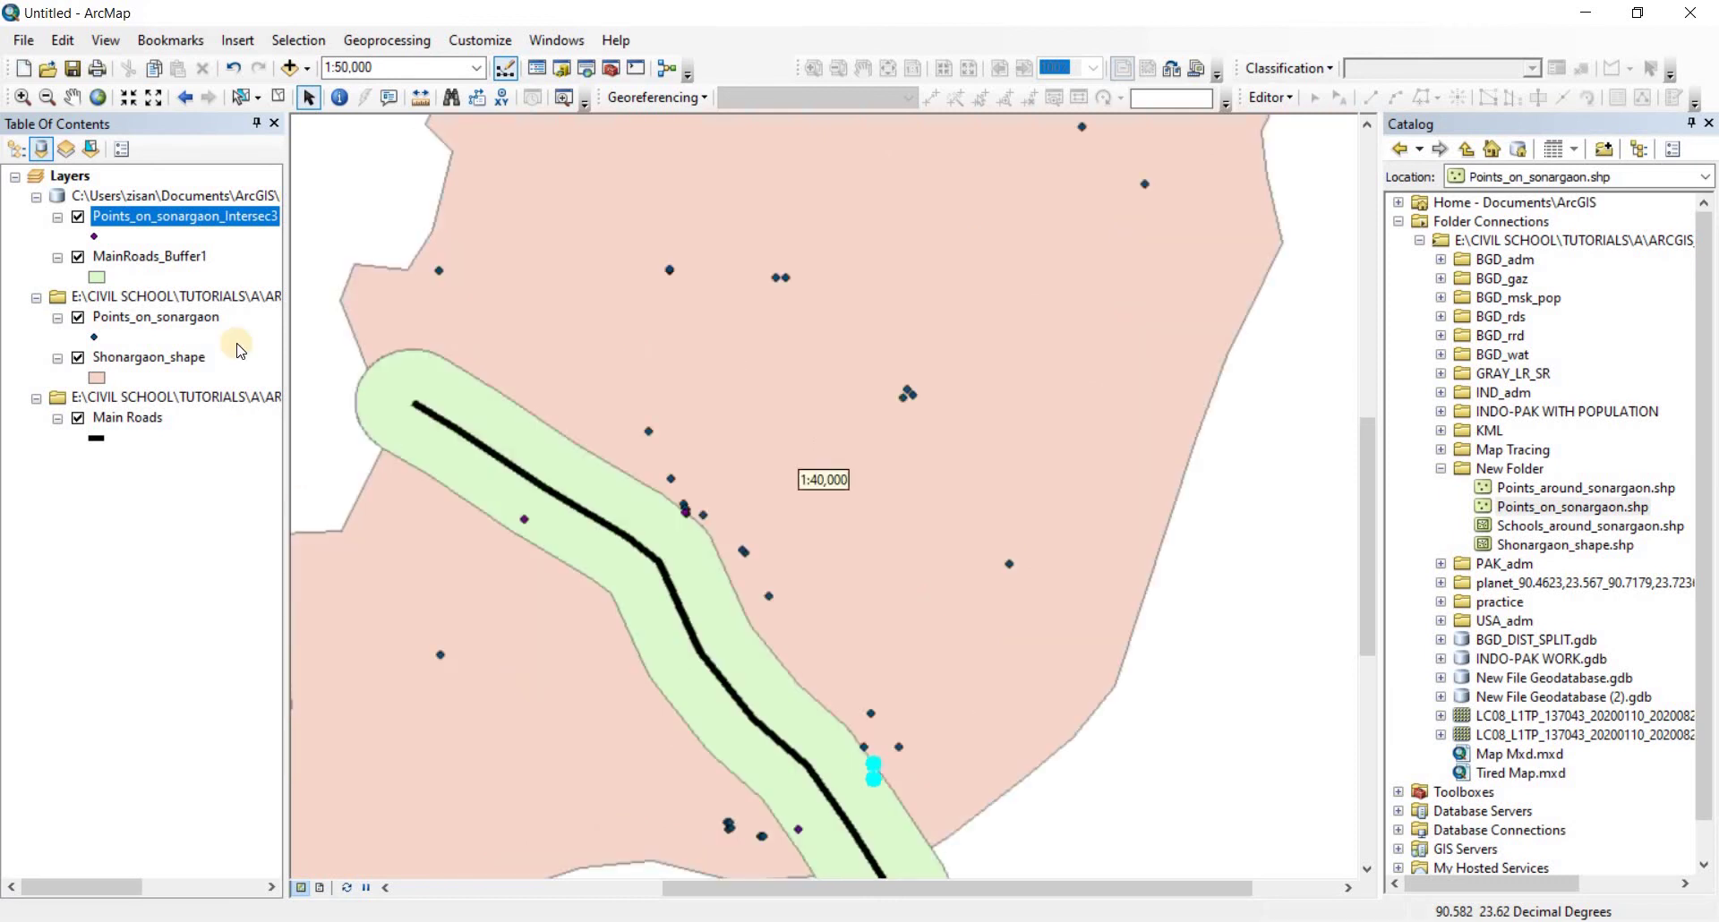
right_click(215, 220)
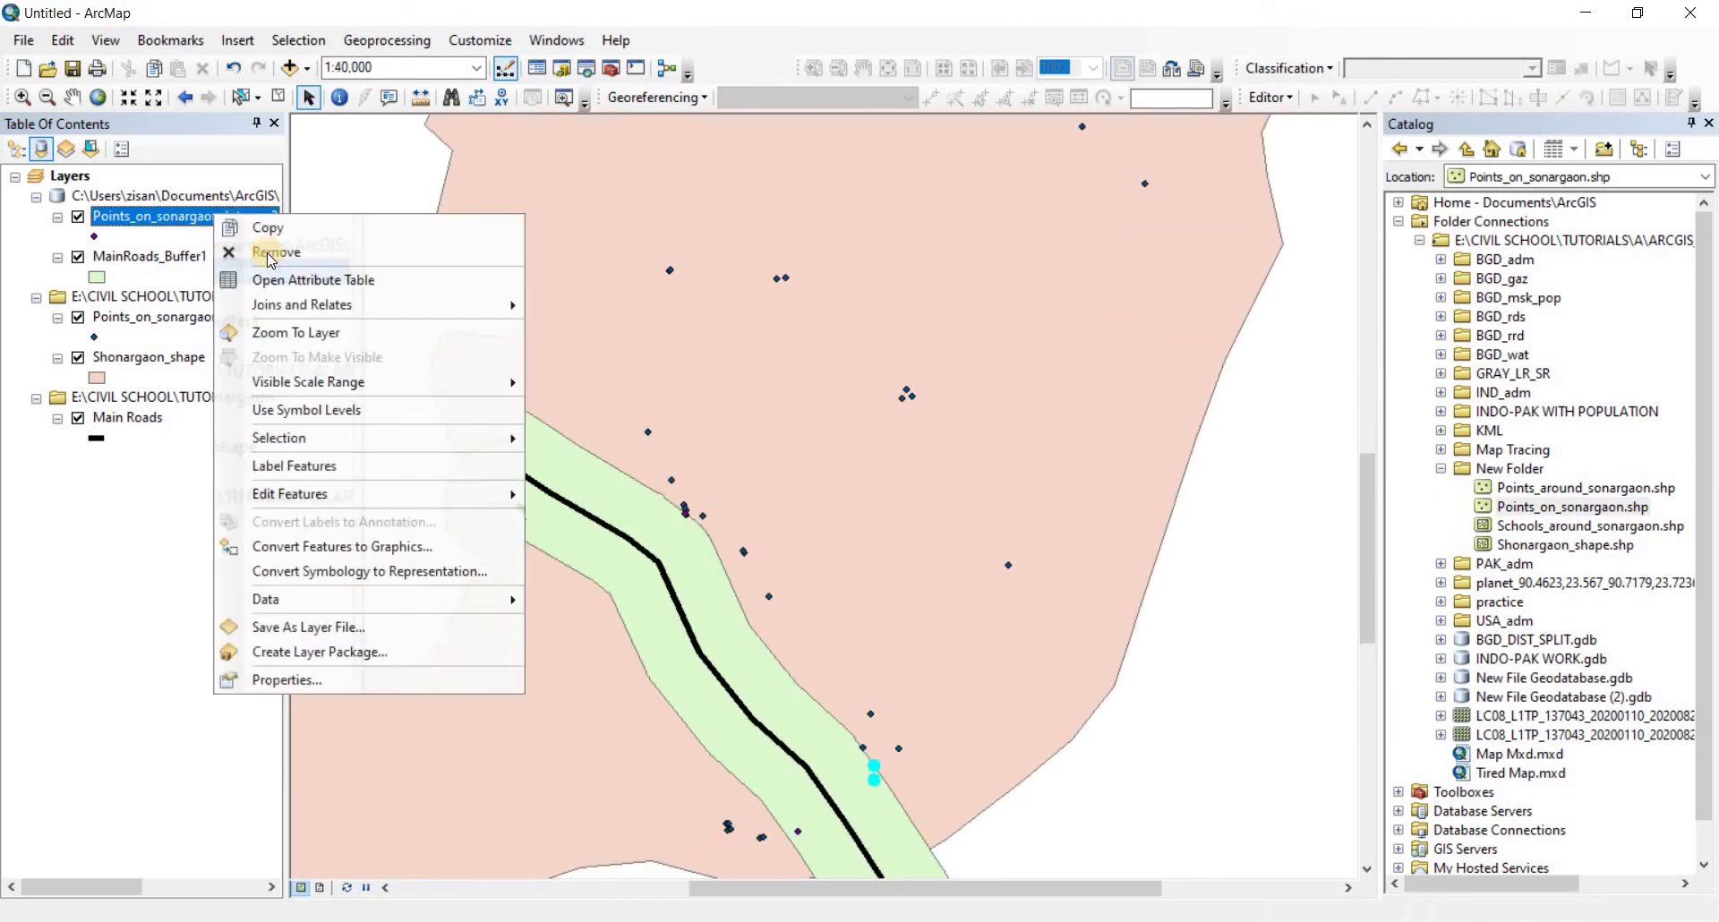
left_click(124, 219)
right_click(122, 216)
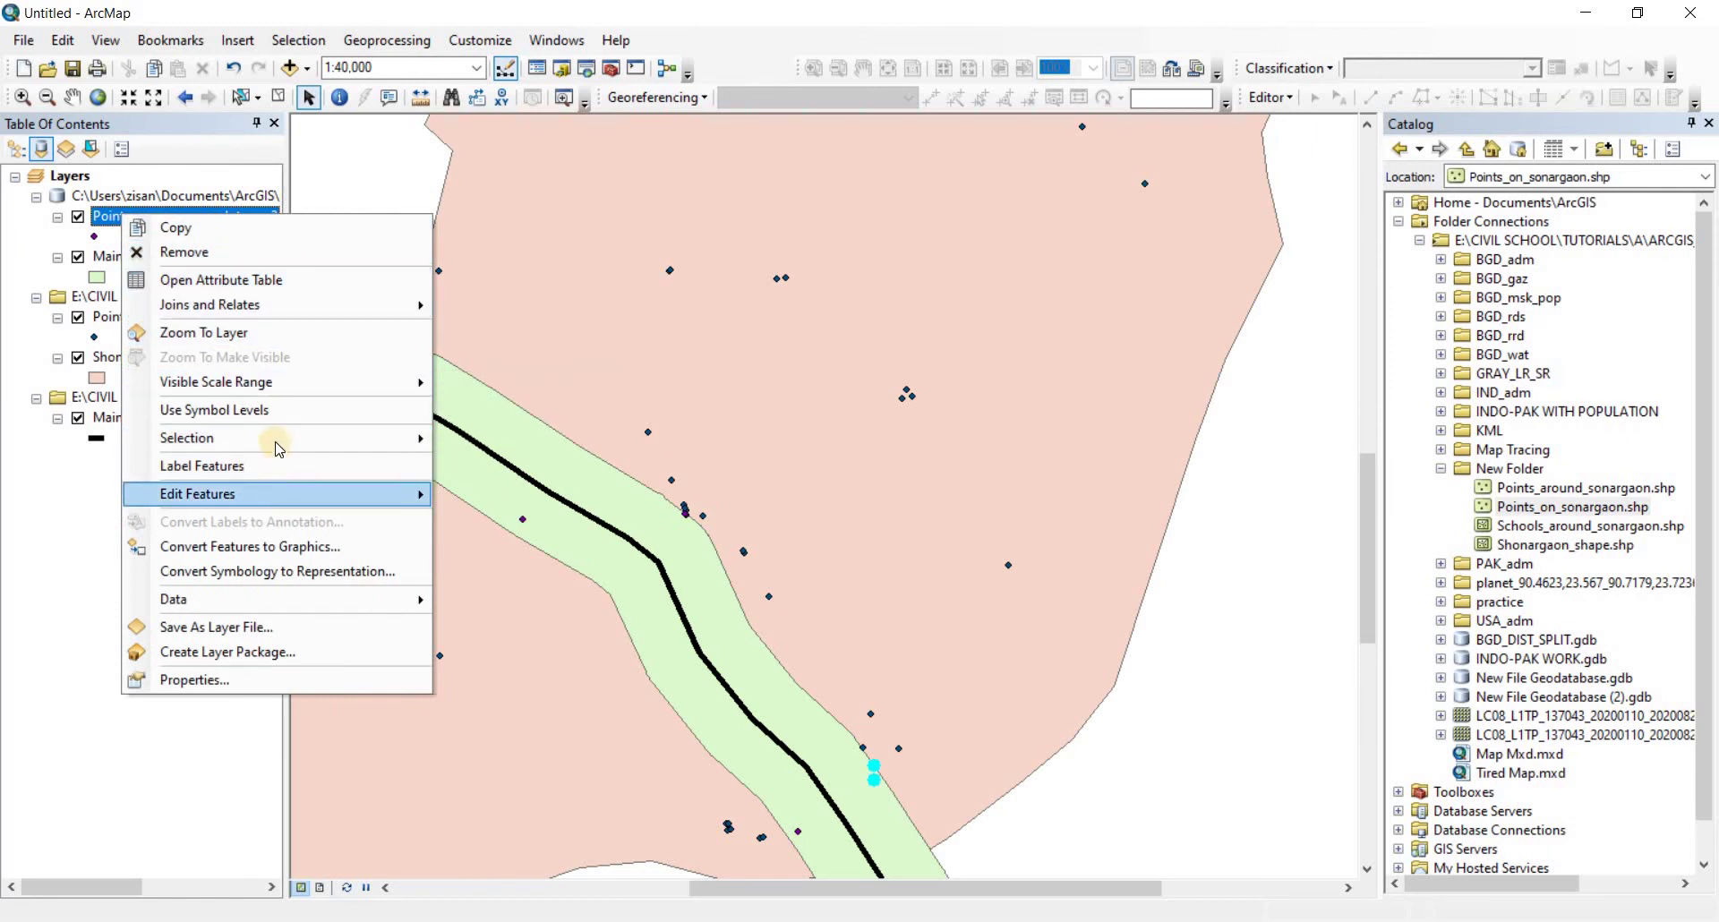
mouse_move(349, 438)
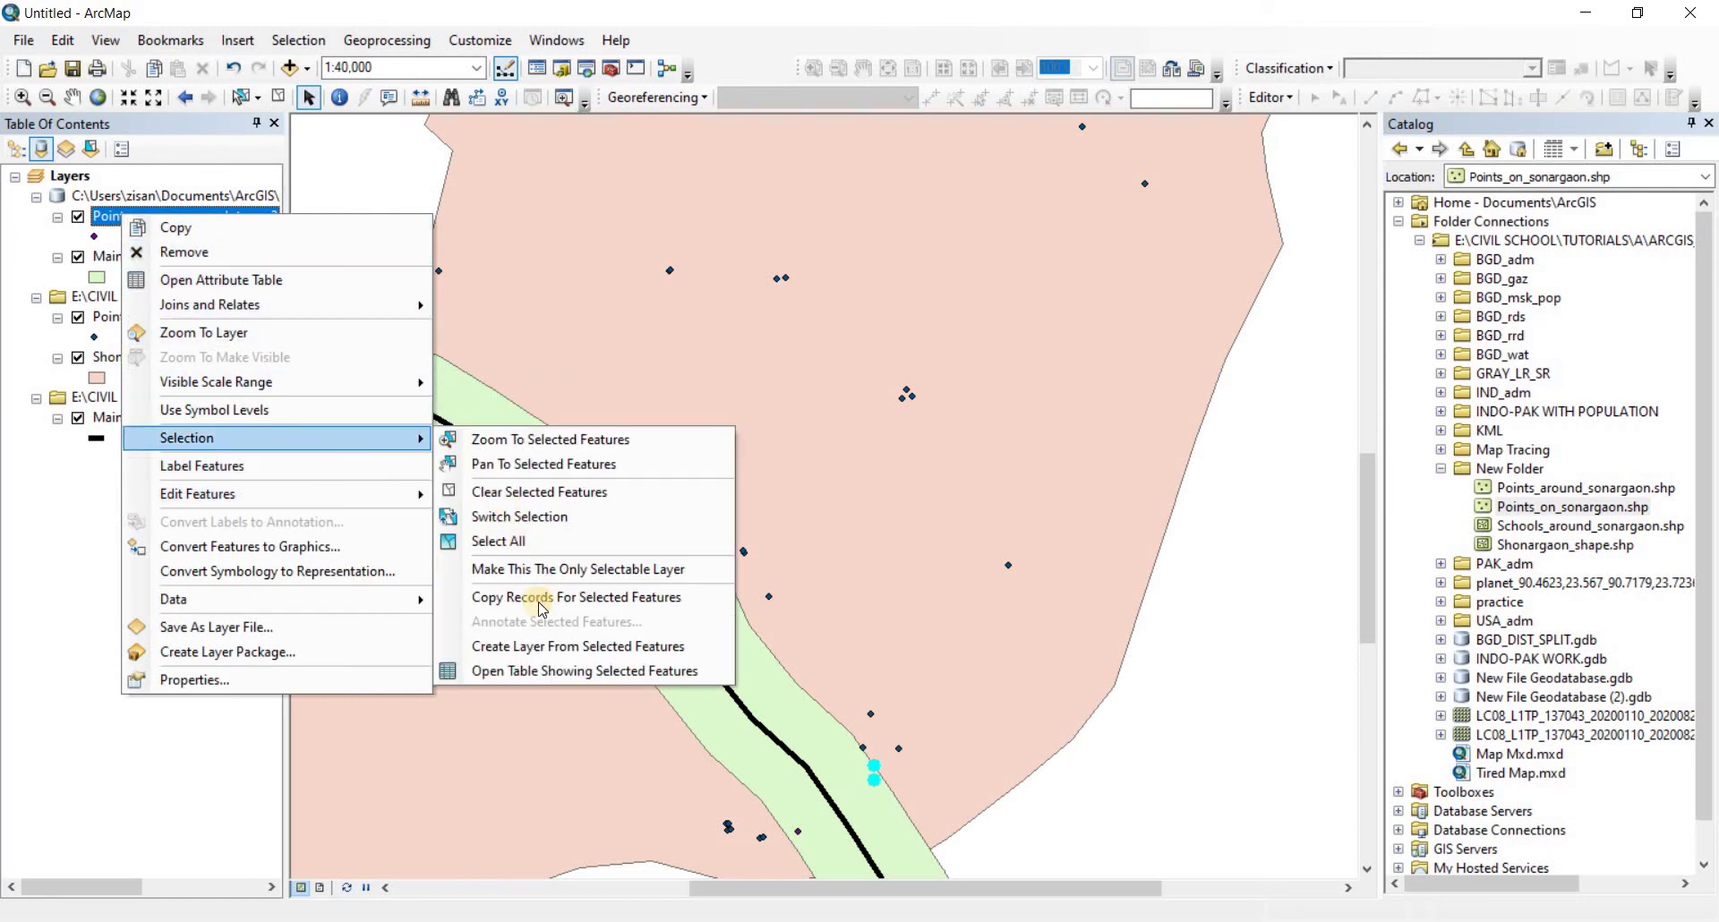
left_click(616, 652)
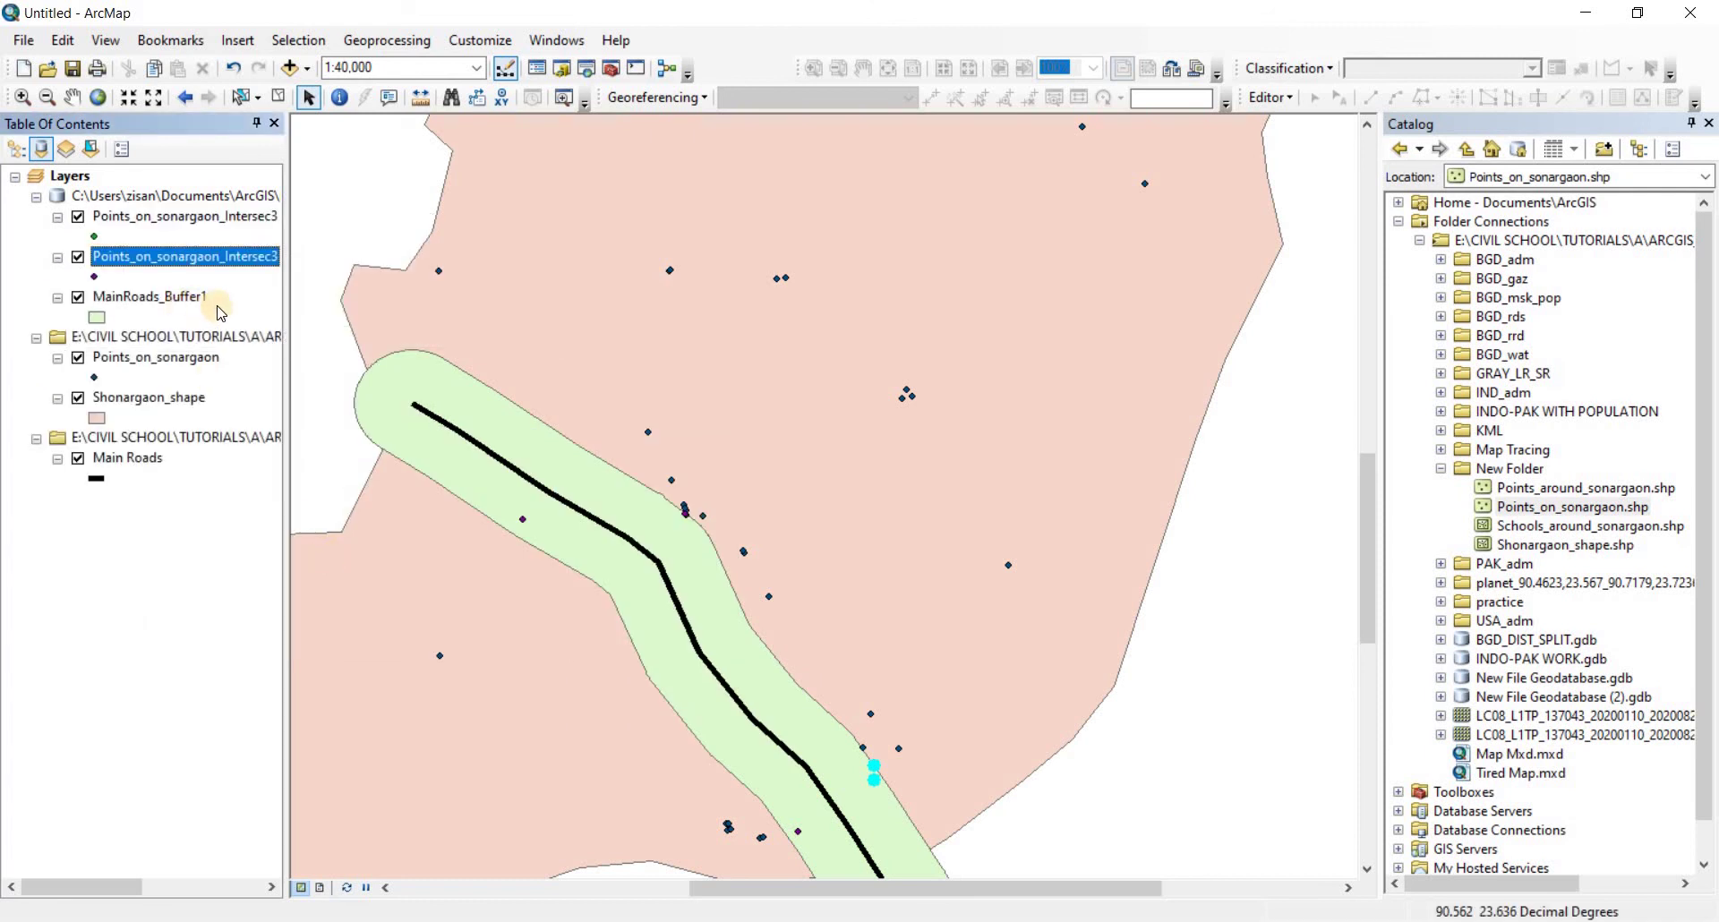
Hide the full intersected points layer and the Points_on_sonargaon layer so only the ATM selection layer's points display over the road buffers
left_click(78, 259)
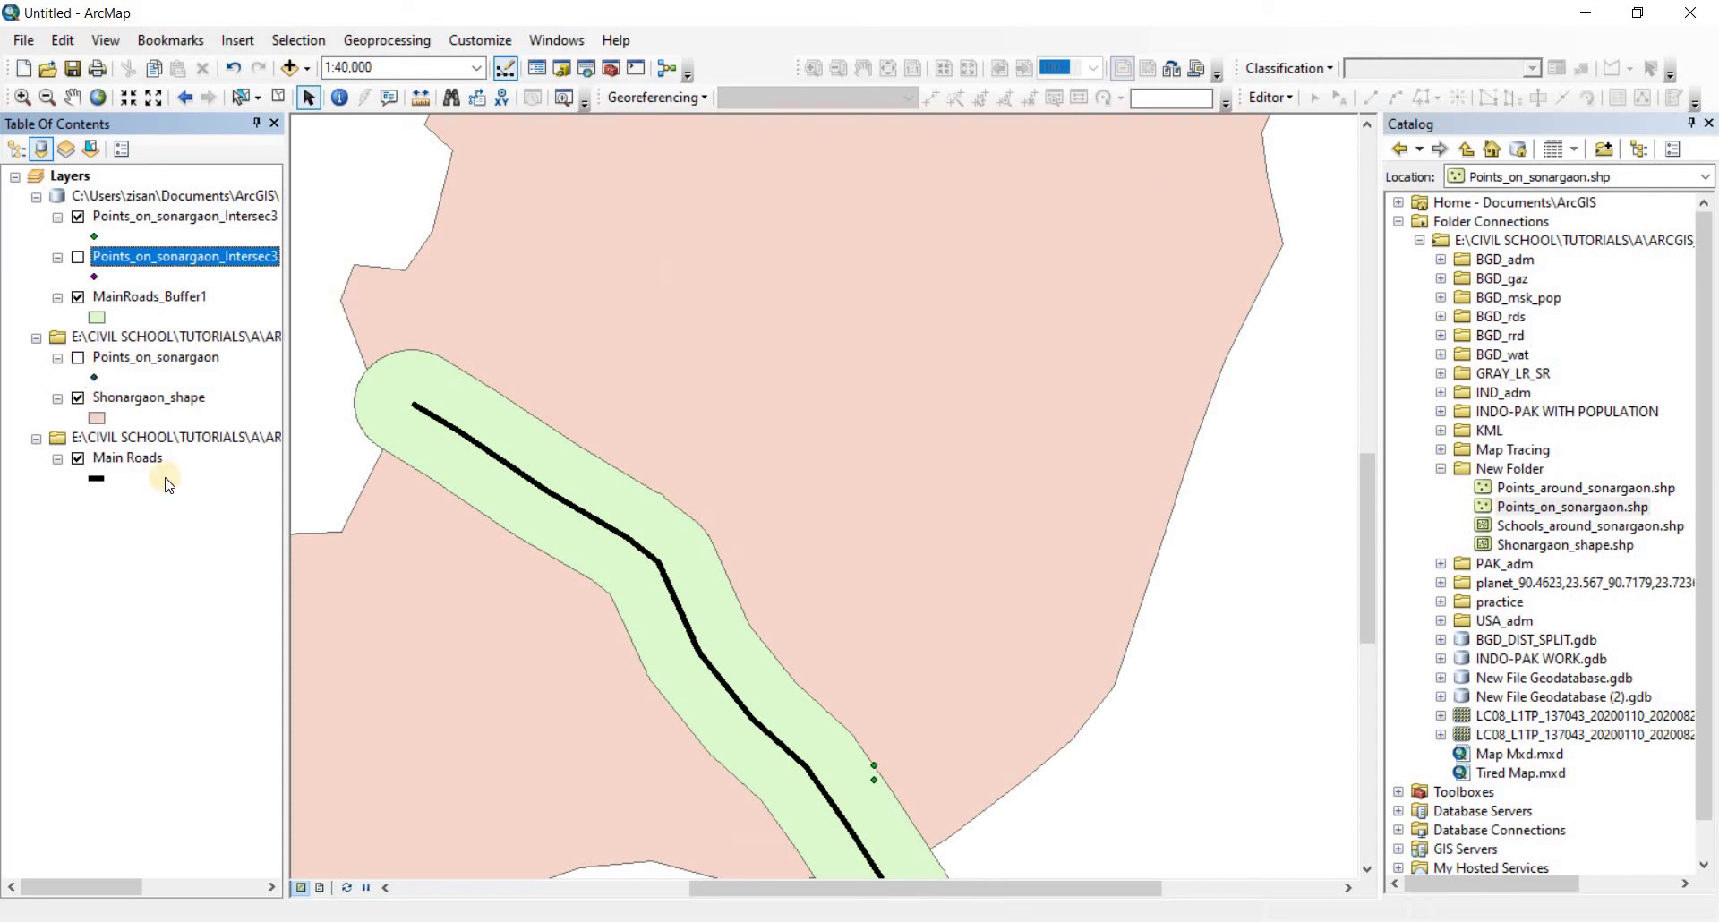
left_click_drag(866, 554, 770, 459)
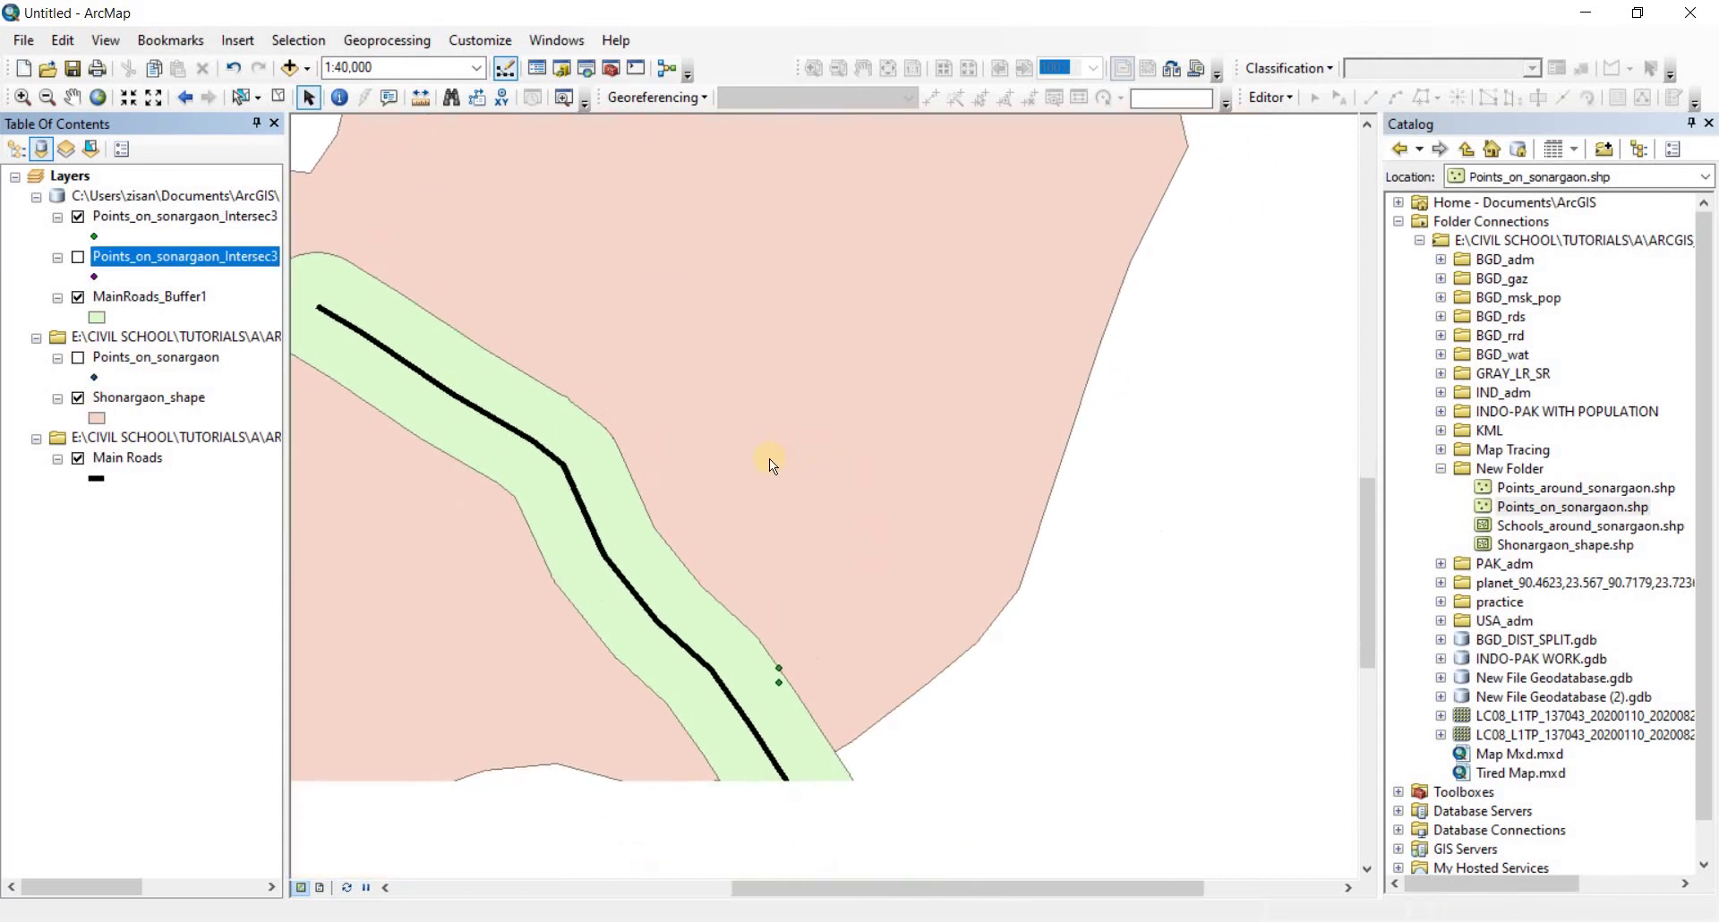
scroll(770, 459, "up", 2)
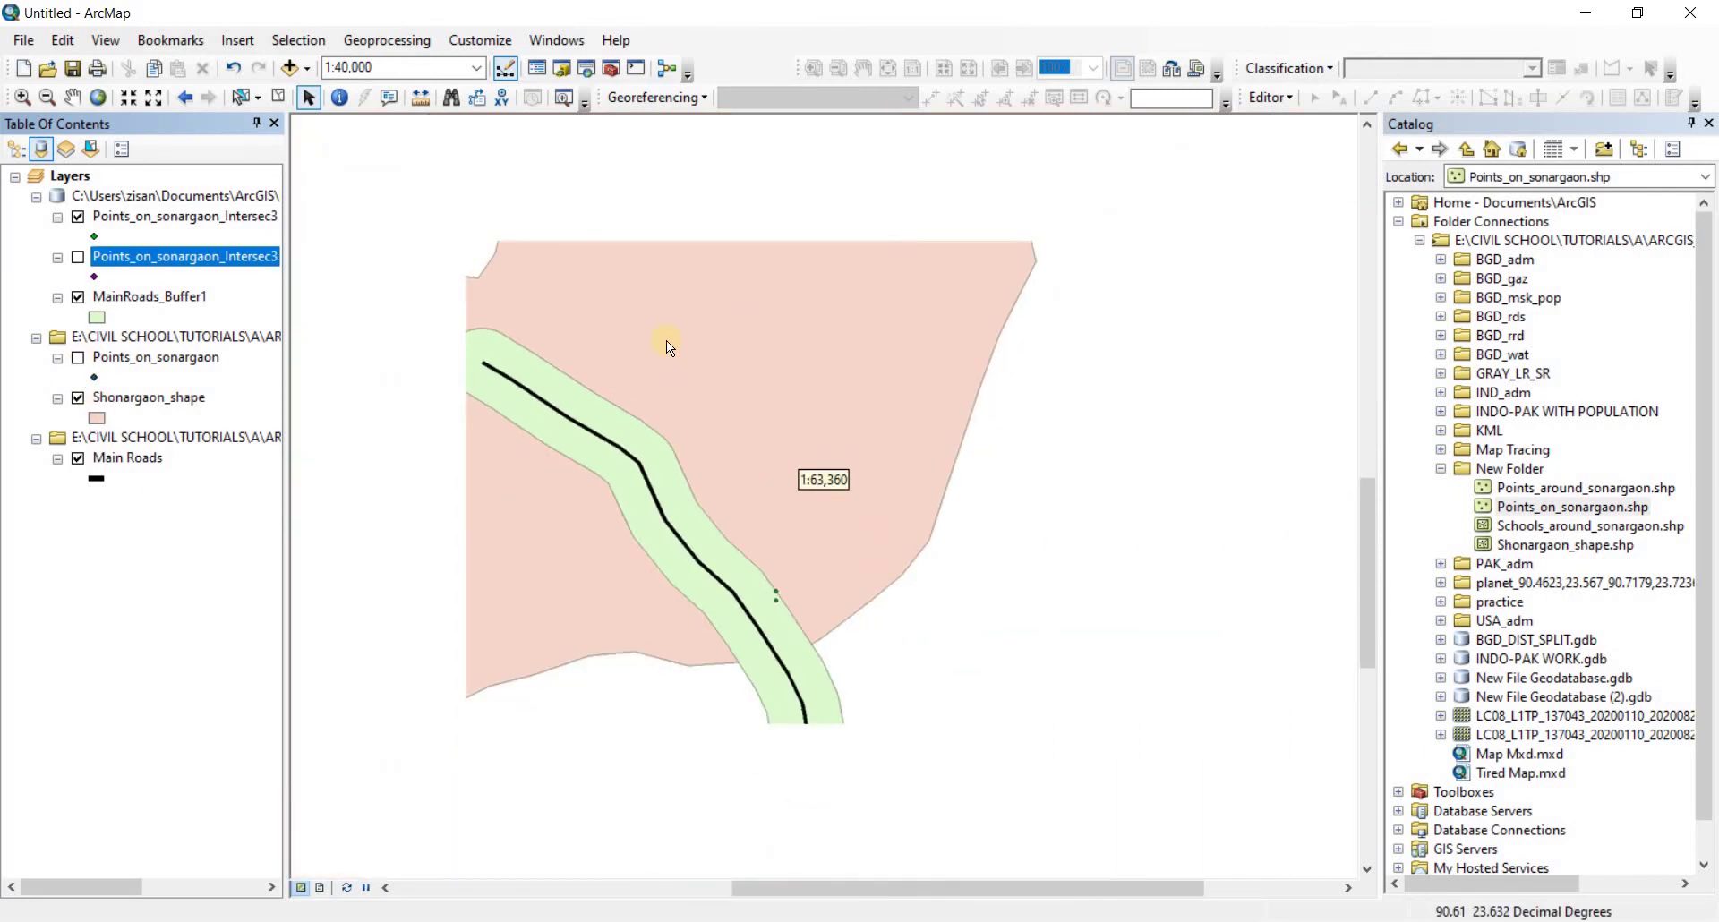
left_click_drag(656, 392, 668, 605)
scroll(658, 573, "up", 1)
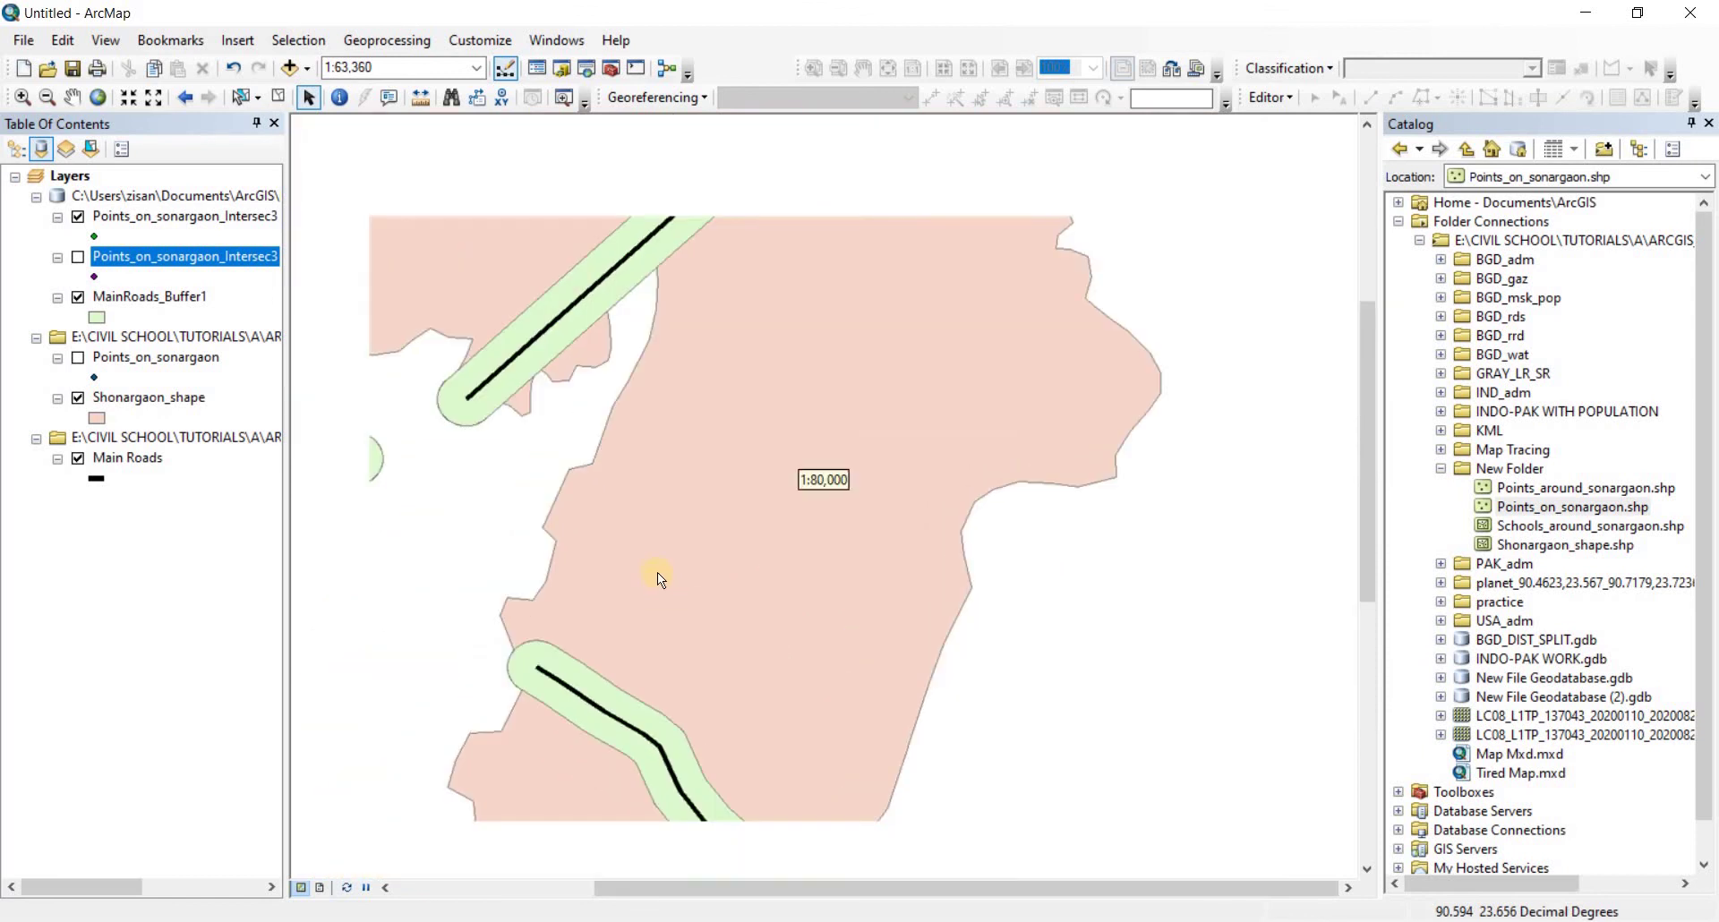
left_click_drag(730, 523, 798, 338)
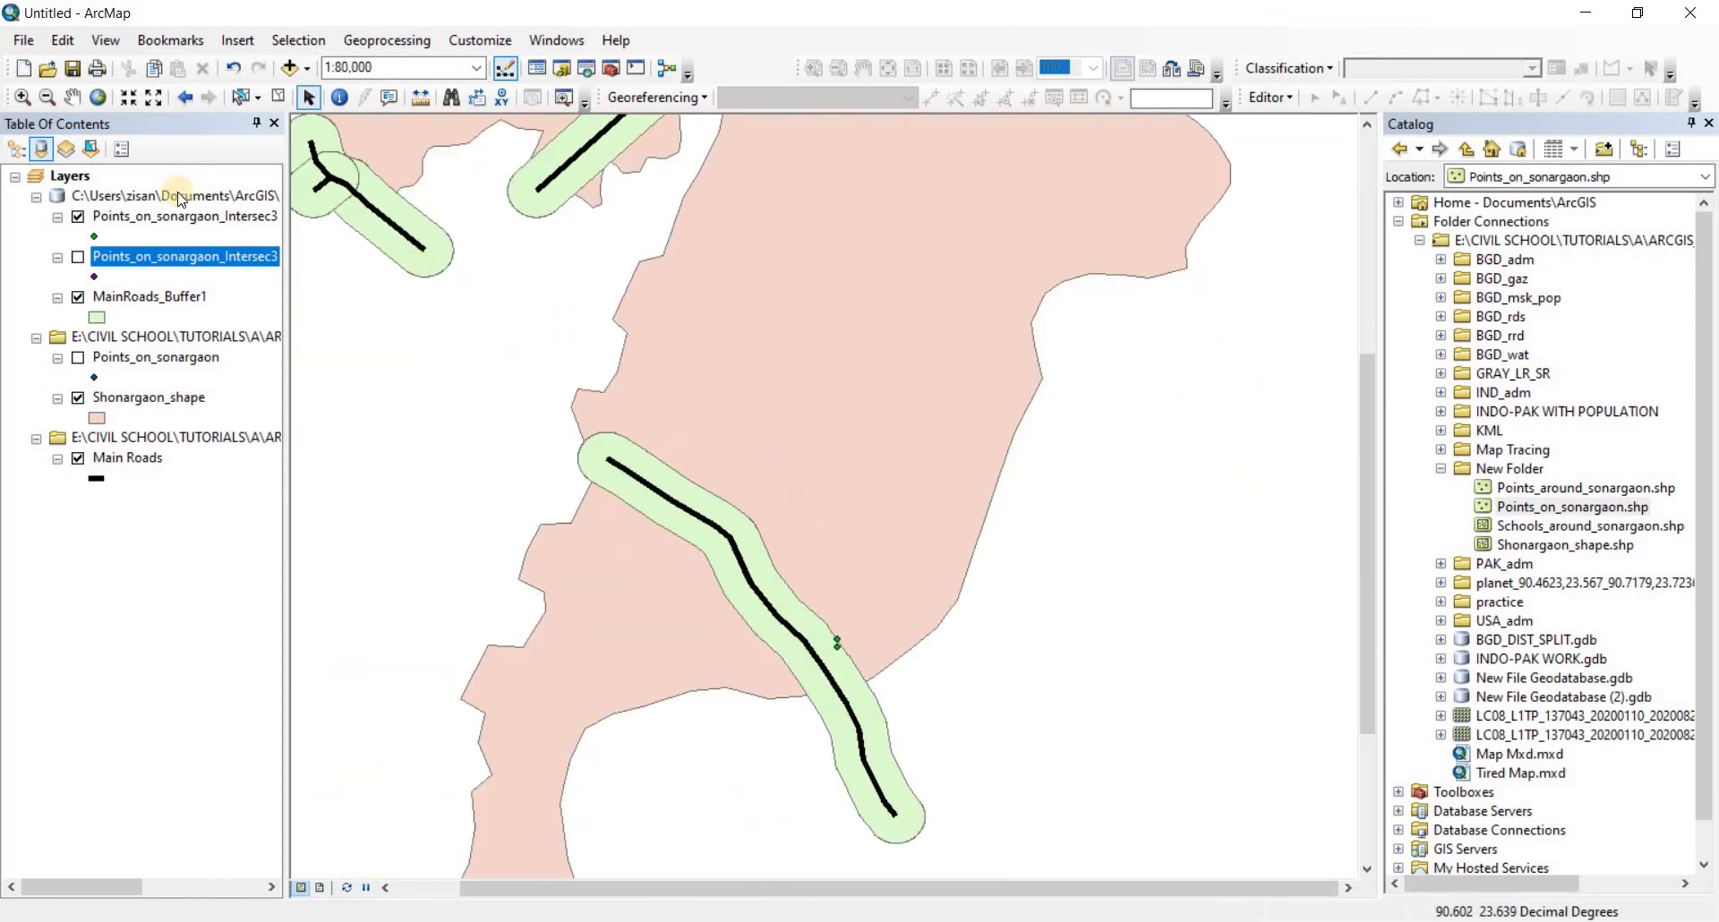
Check the ATM selection layer's attribute table and inspect its points along the southernmost main road buffer
right_click(166, 217)
left_click(233, 284)
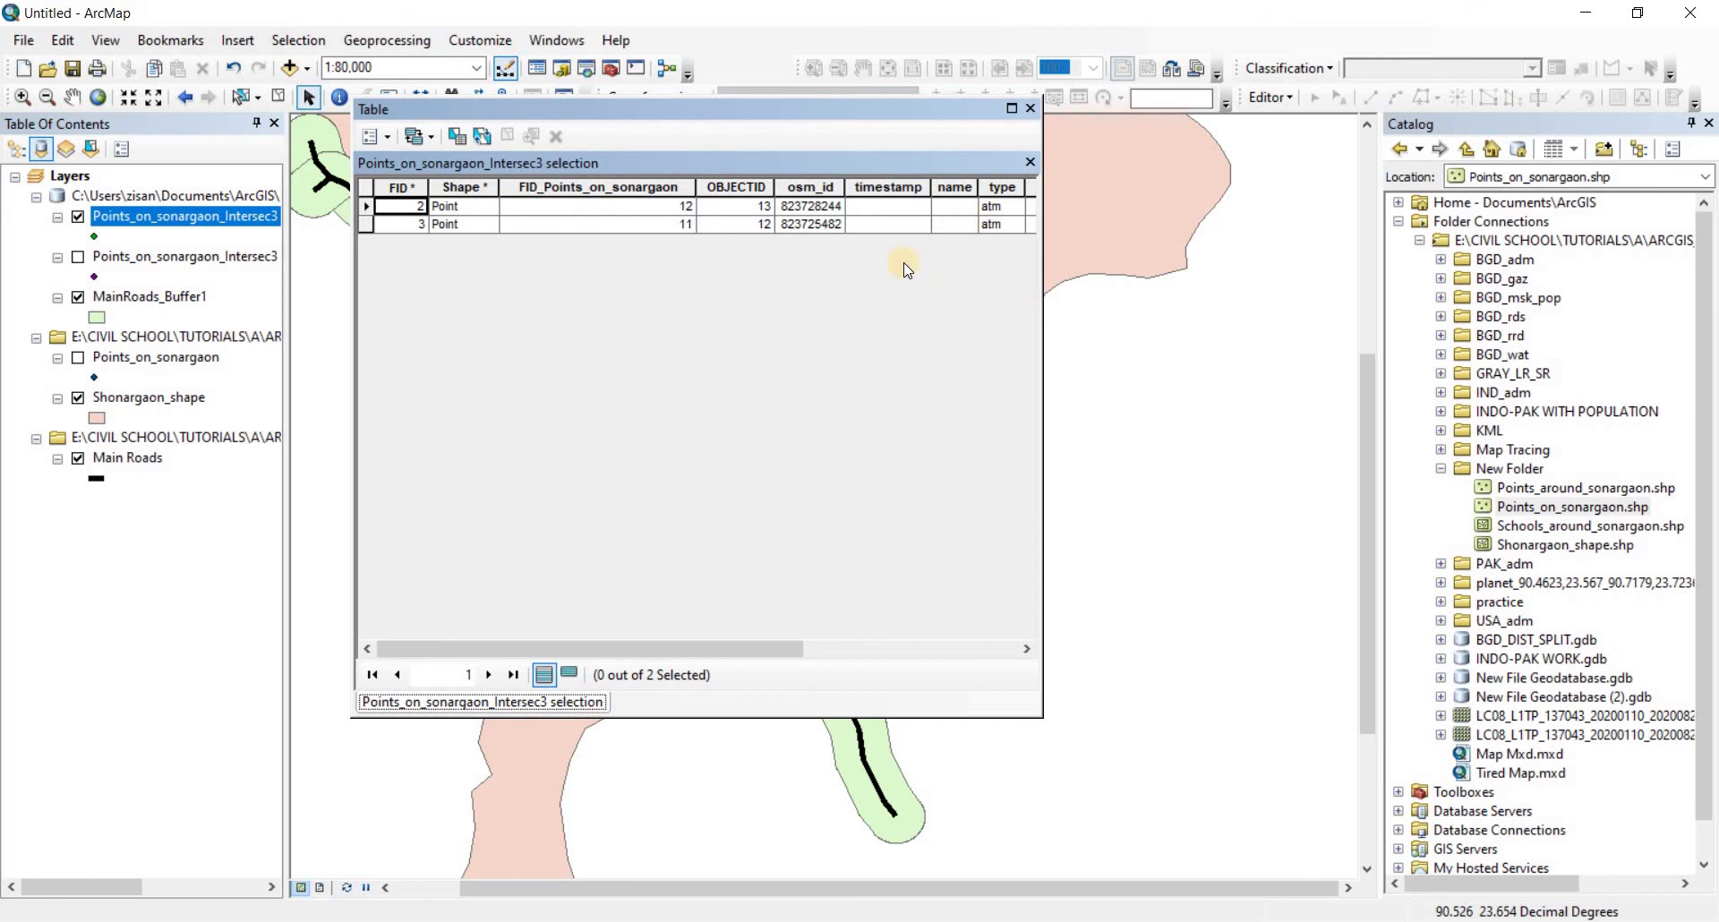
left_click(1031, 109)
scroll(840, 661, "up", 3)
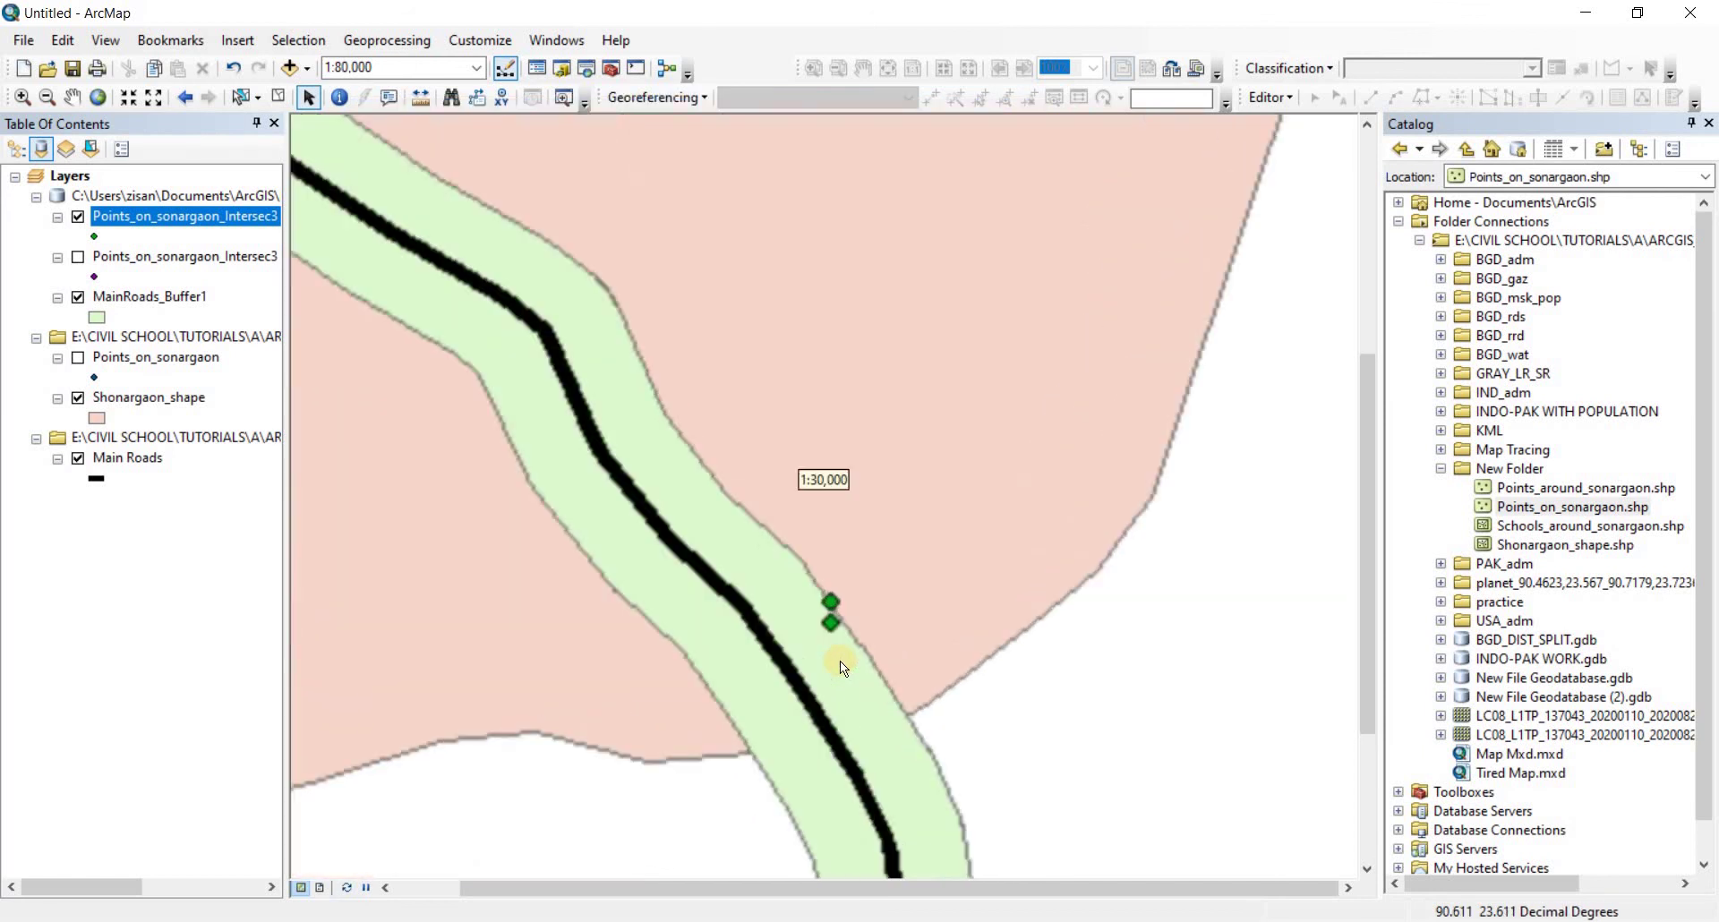
scroll(840, 661, "up", 1)
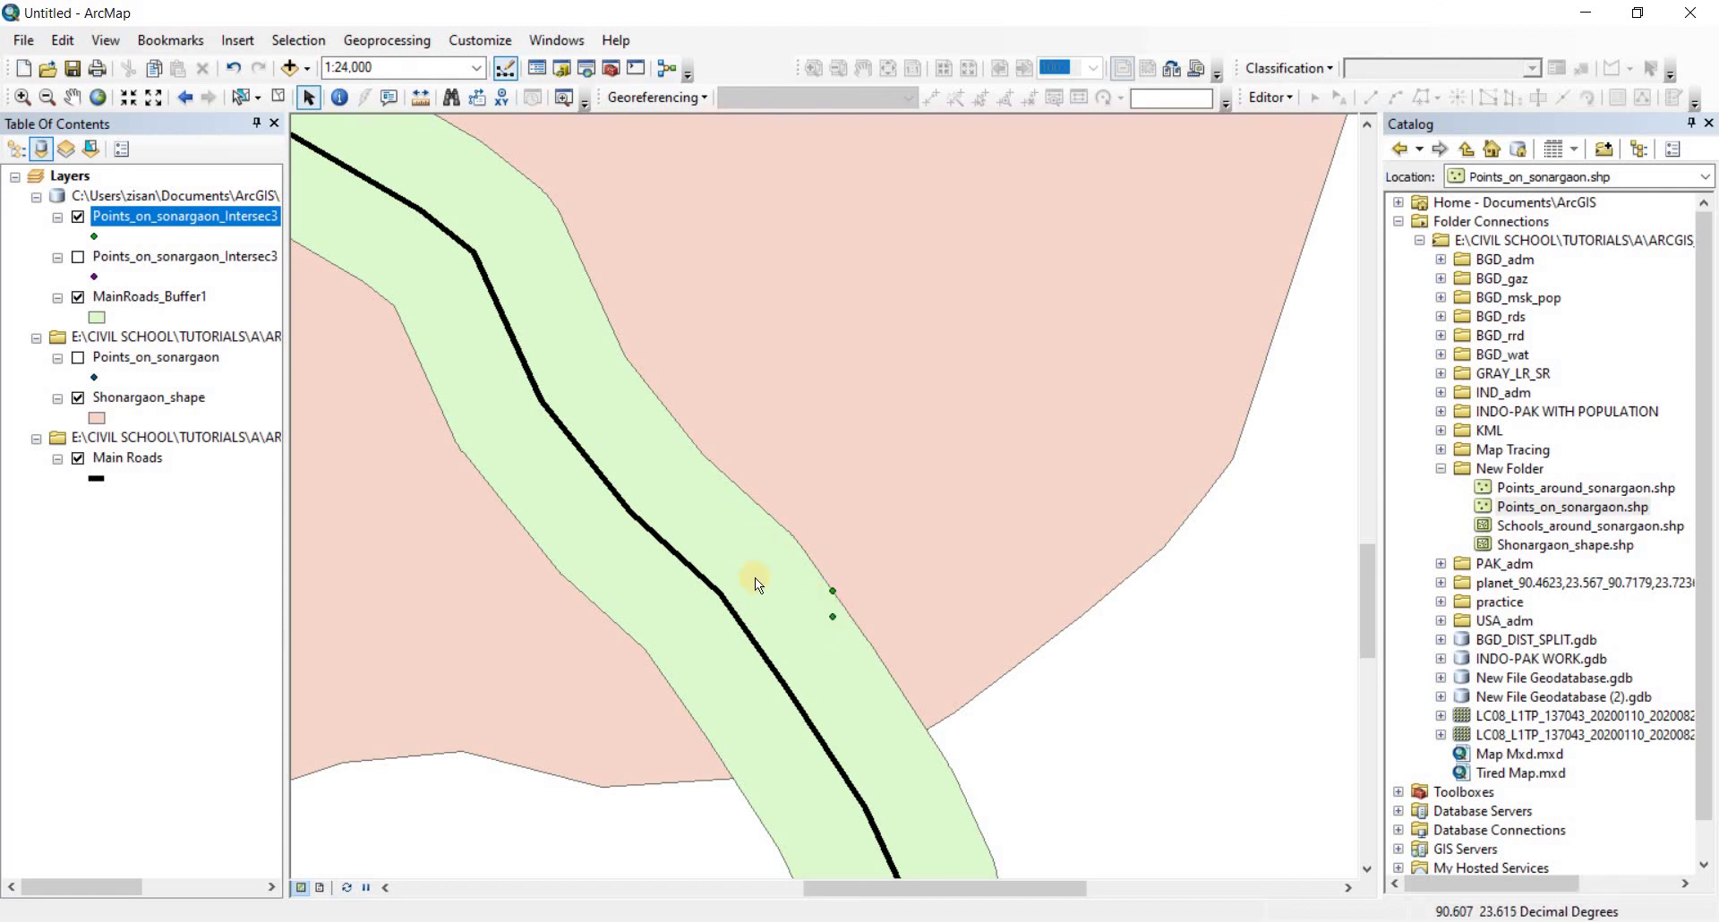
scroll(755, 577, "down", 1)
scroll(1083, 727, "down", 4)
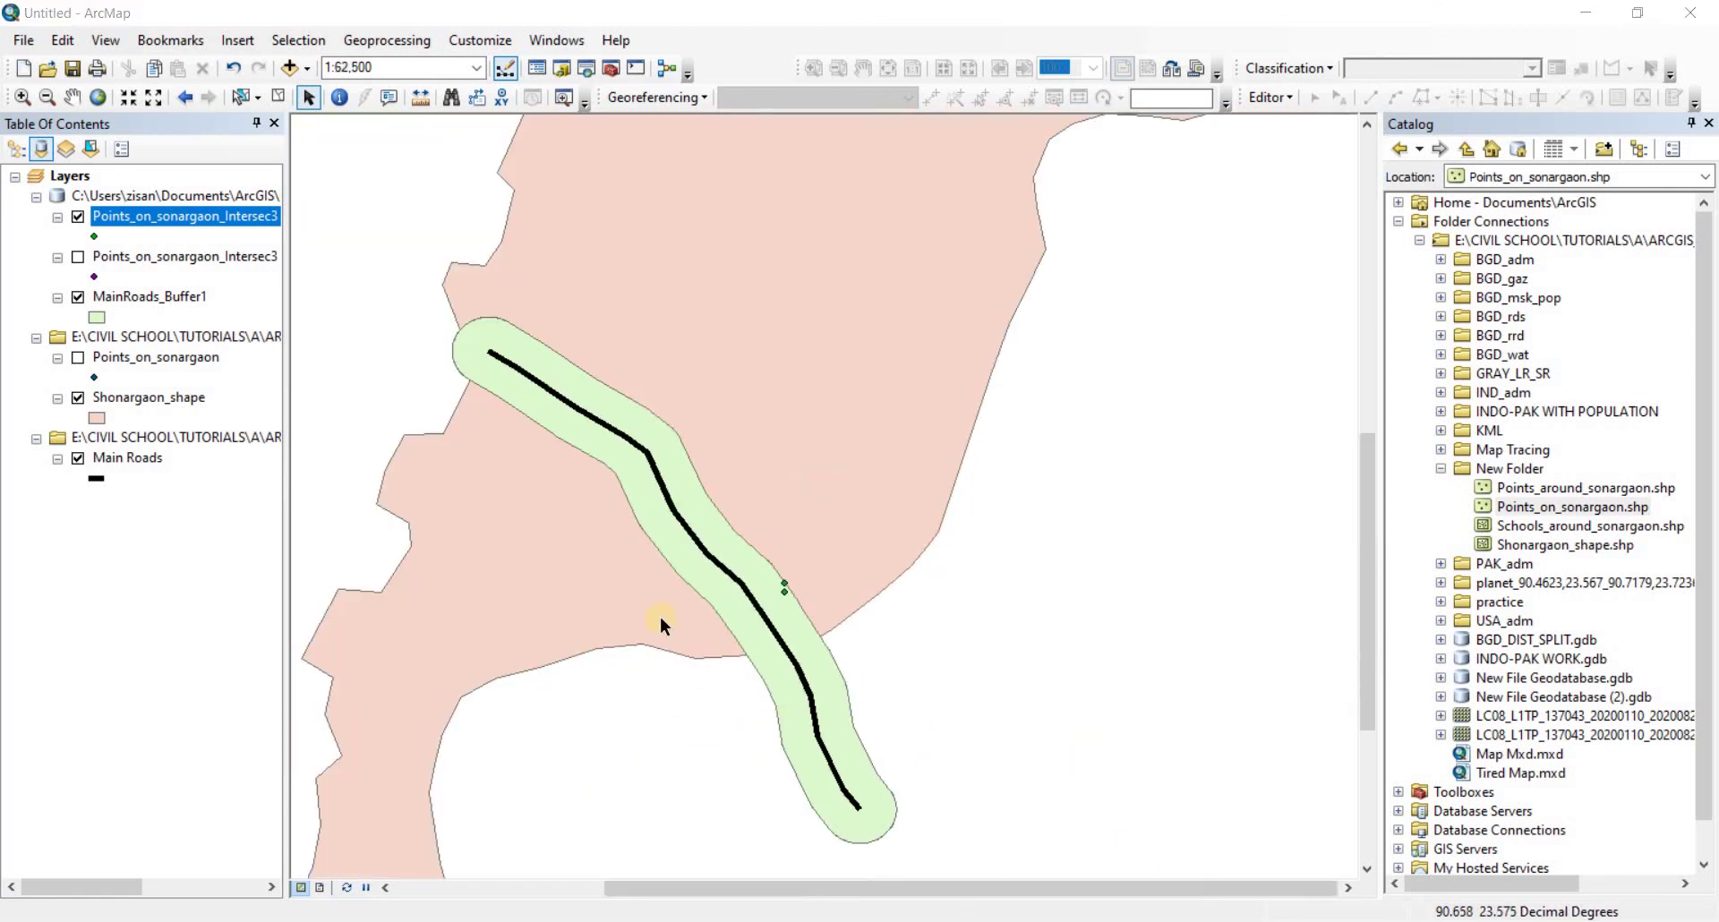
Switch to Question.pdf in Adobe Acrobat Reader, highlight the phrase "100-meter radius" in the restaurant question, and return to ArcMap
key("alt+Tab")
left_click_drag(446, 431, 735, 436)
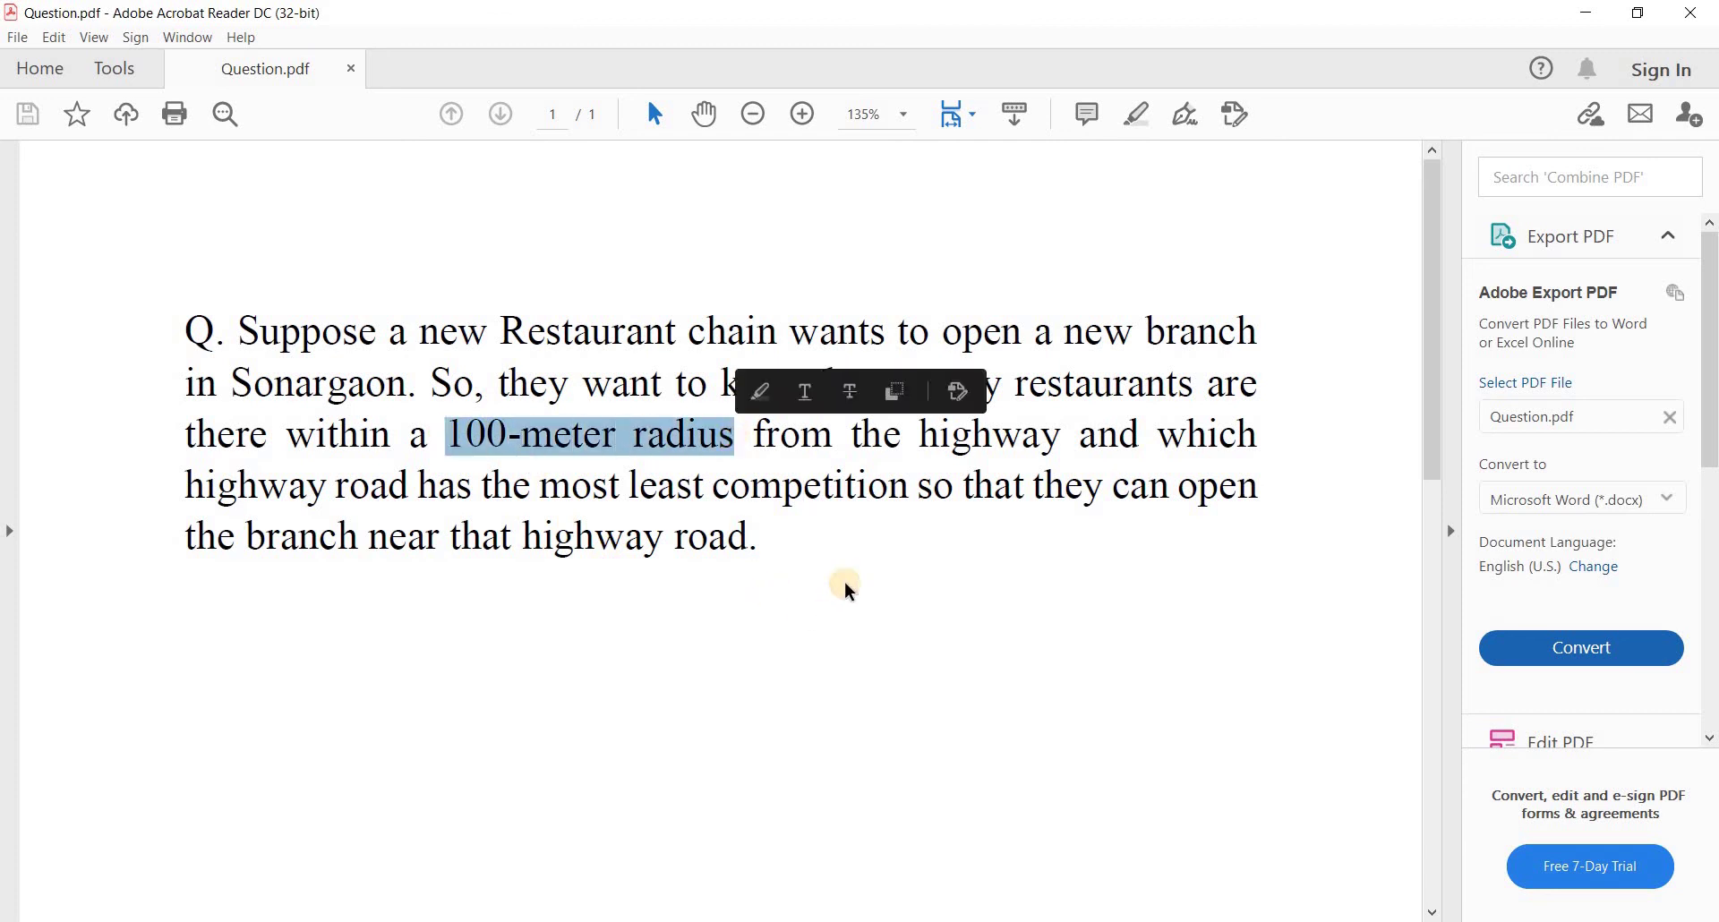
key("alt+Tab")
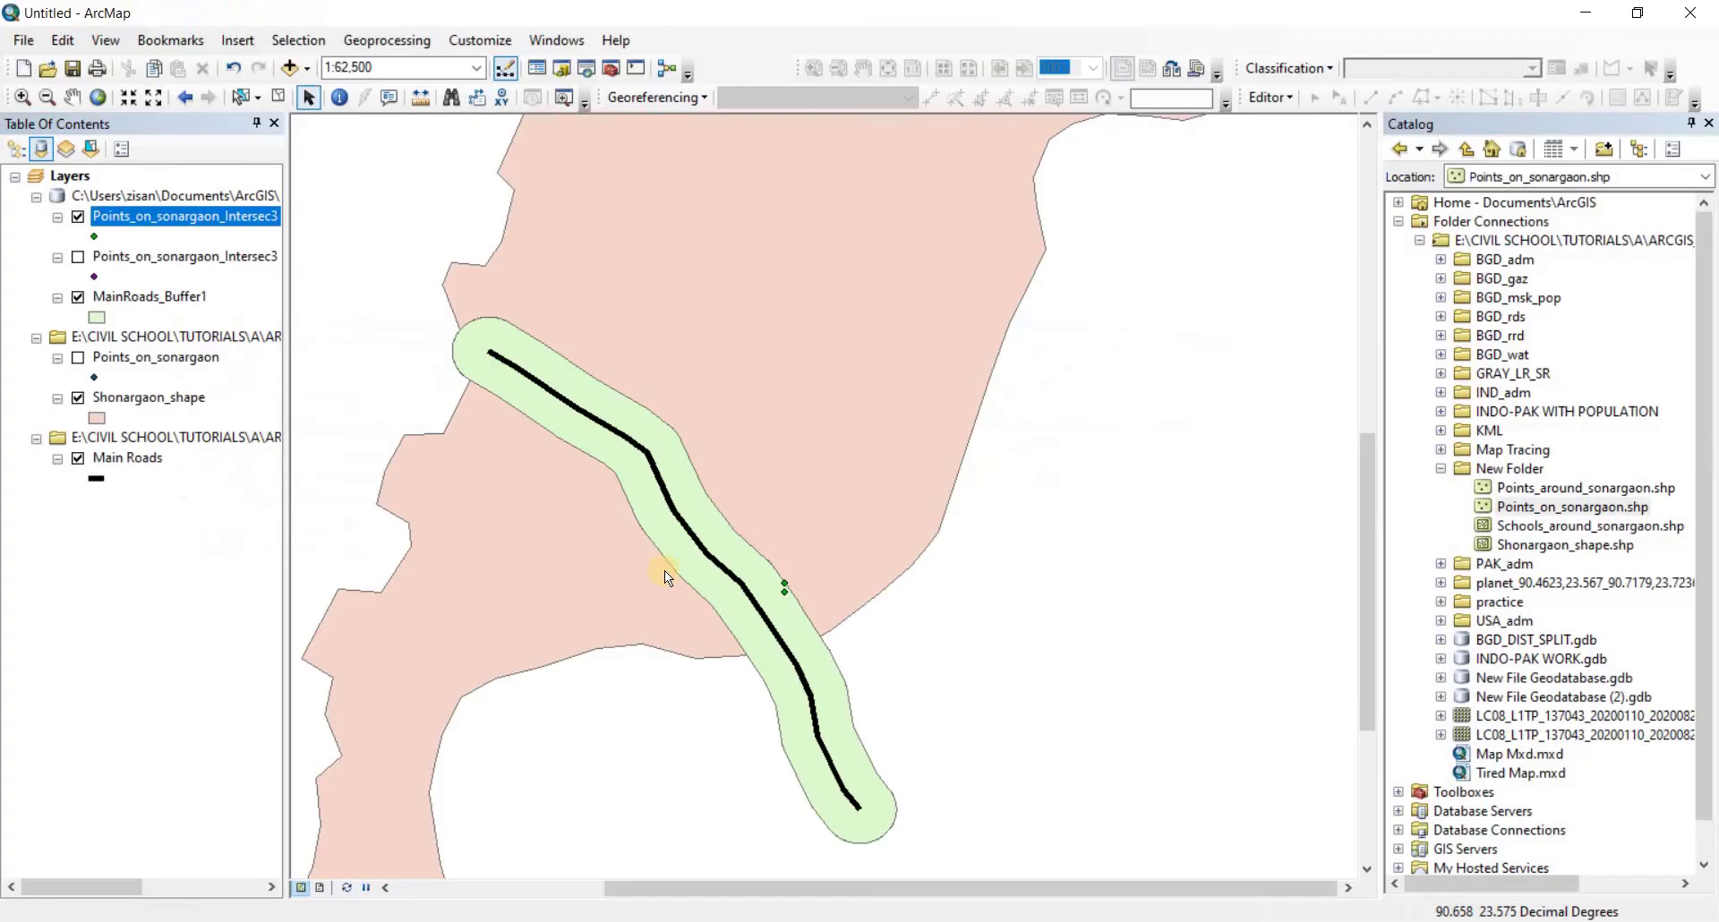
Examine the main road buffers across Sonargaon in relation to the extracted ATM points
left_click_drag(551, 460, 635, 799)
left_click_drag(591, 510, 1002, 718)
left_click_drag(845, 475, 549, 247)
left_click_drag(984, 622, 837, 317)
key("Down")
key("Right")
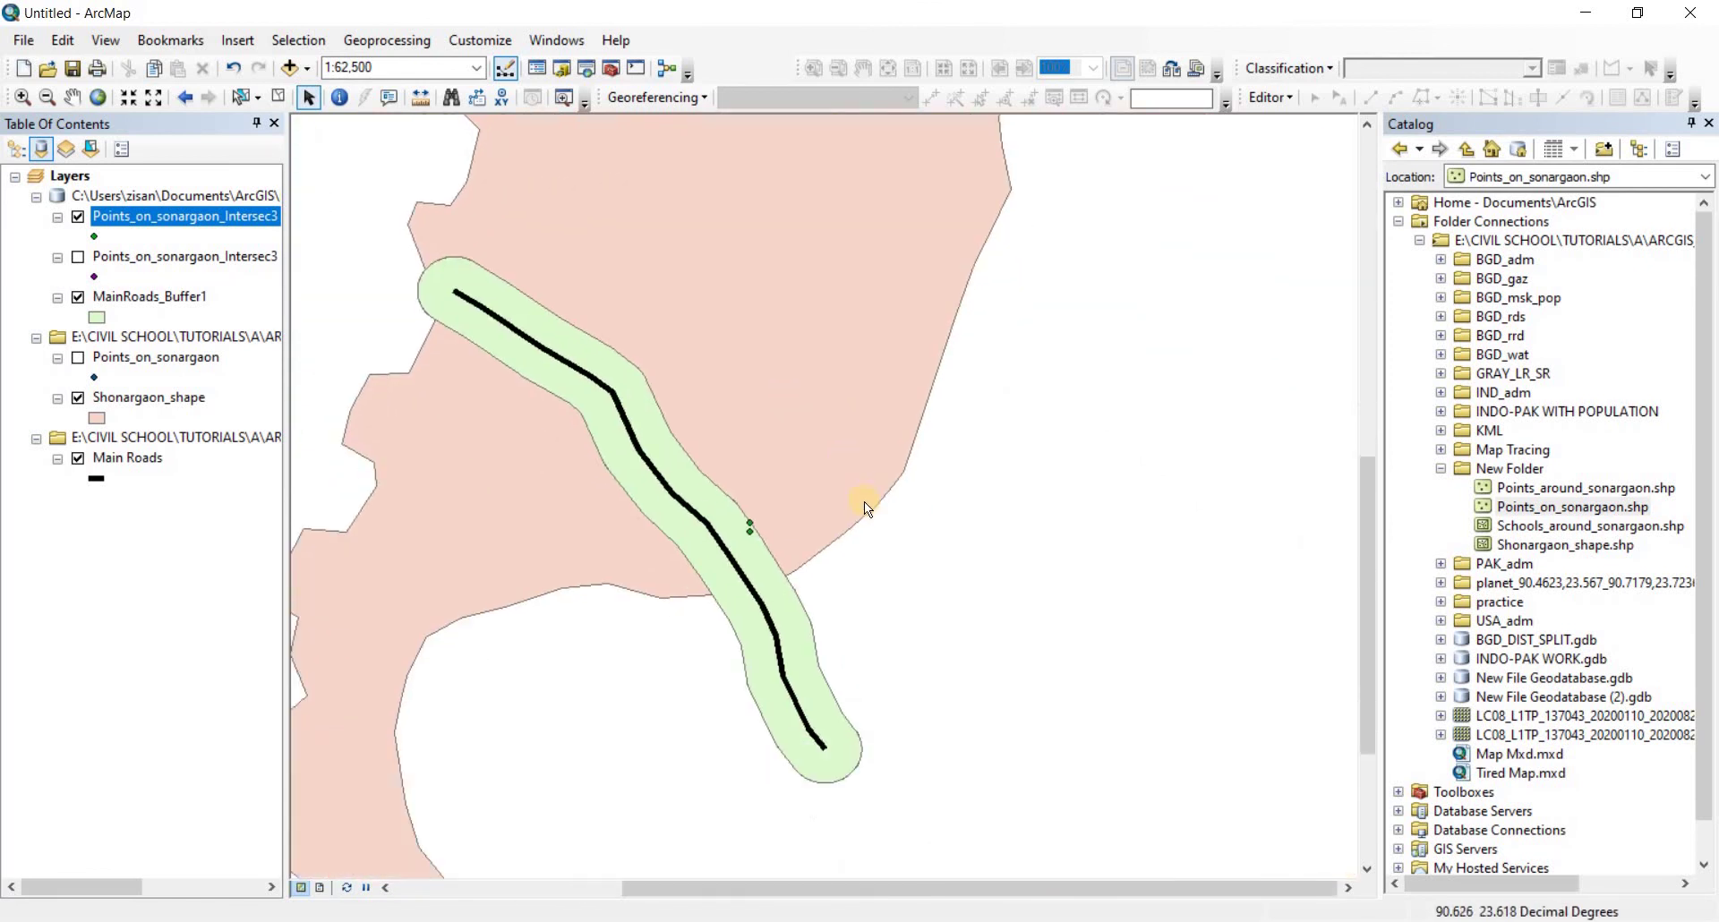
left_click(398, 42)
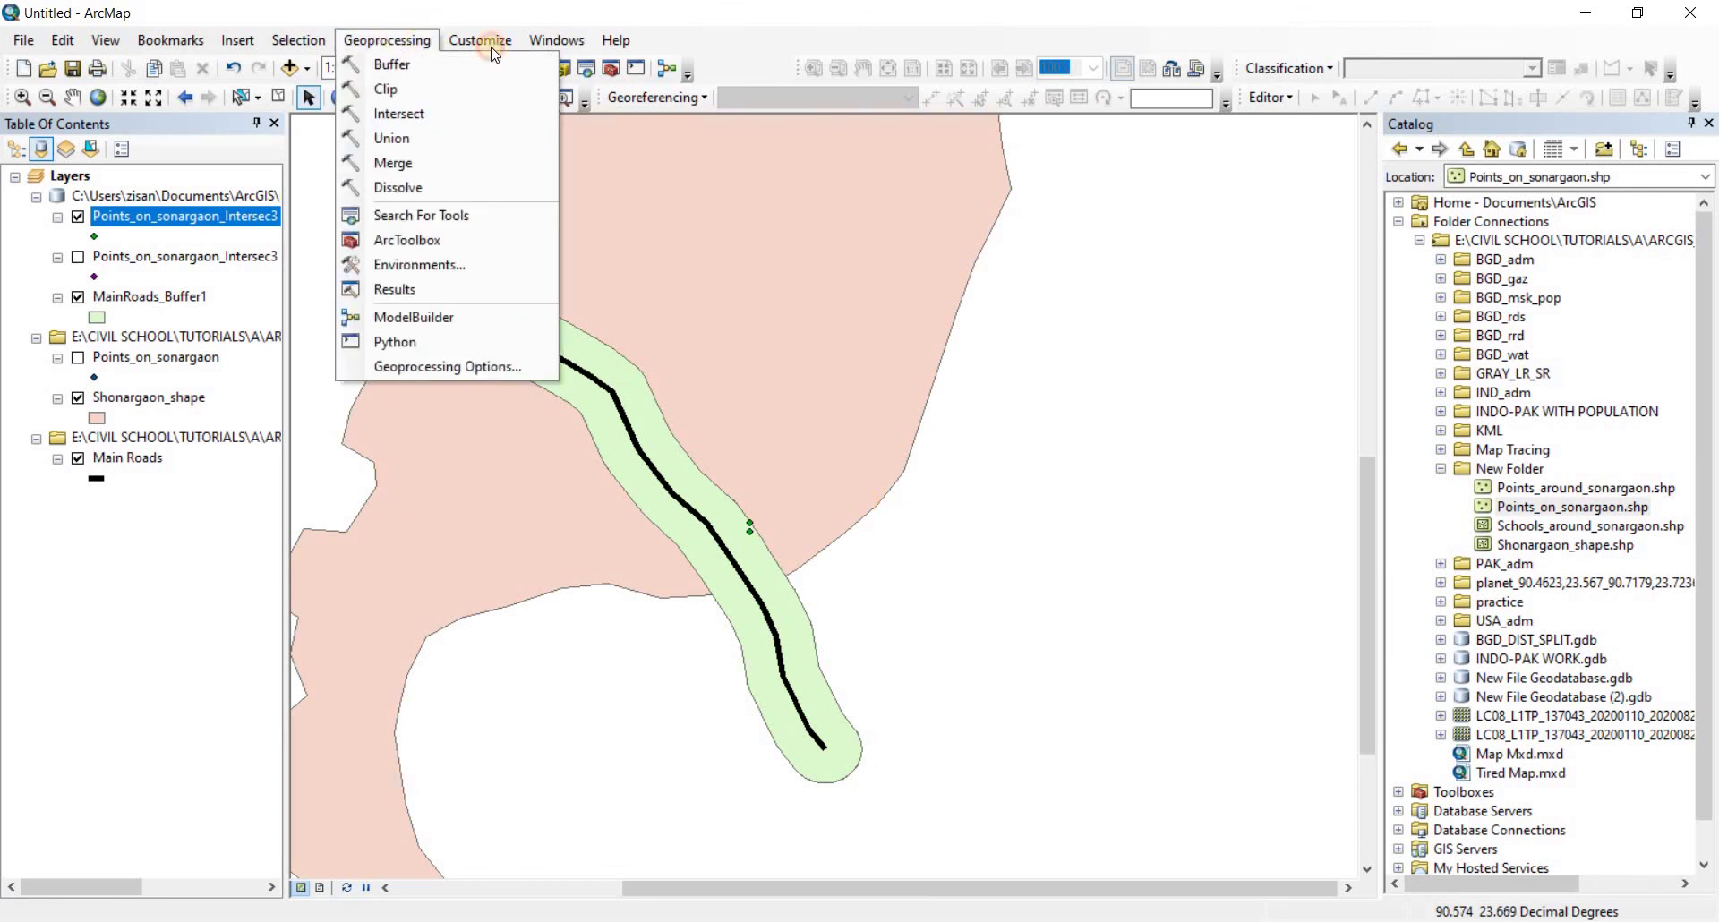
left_click(732, 443)
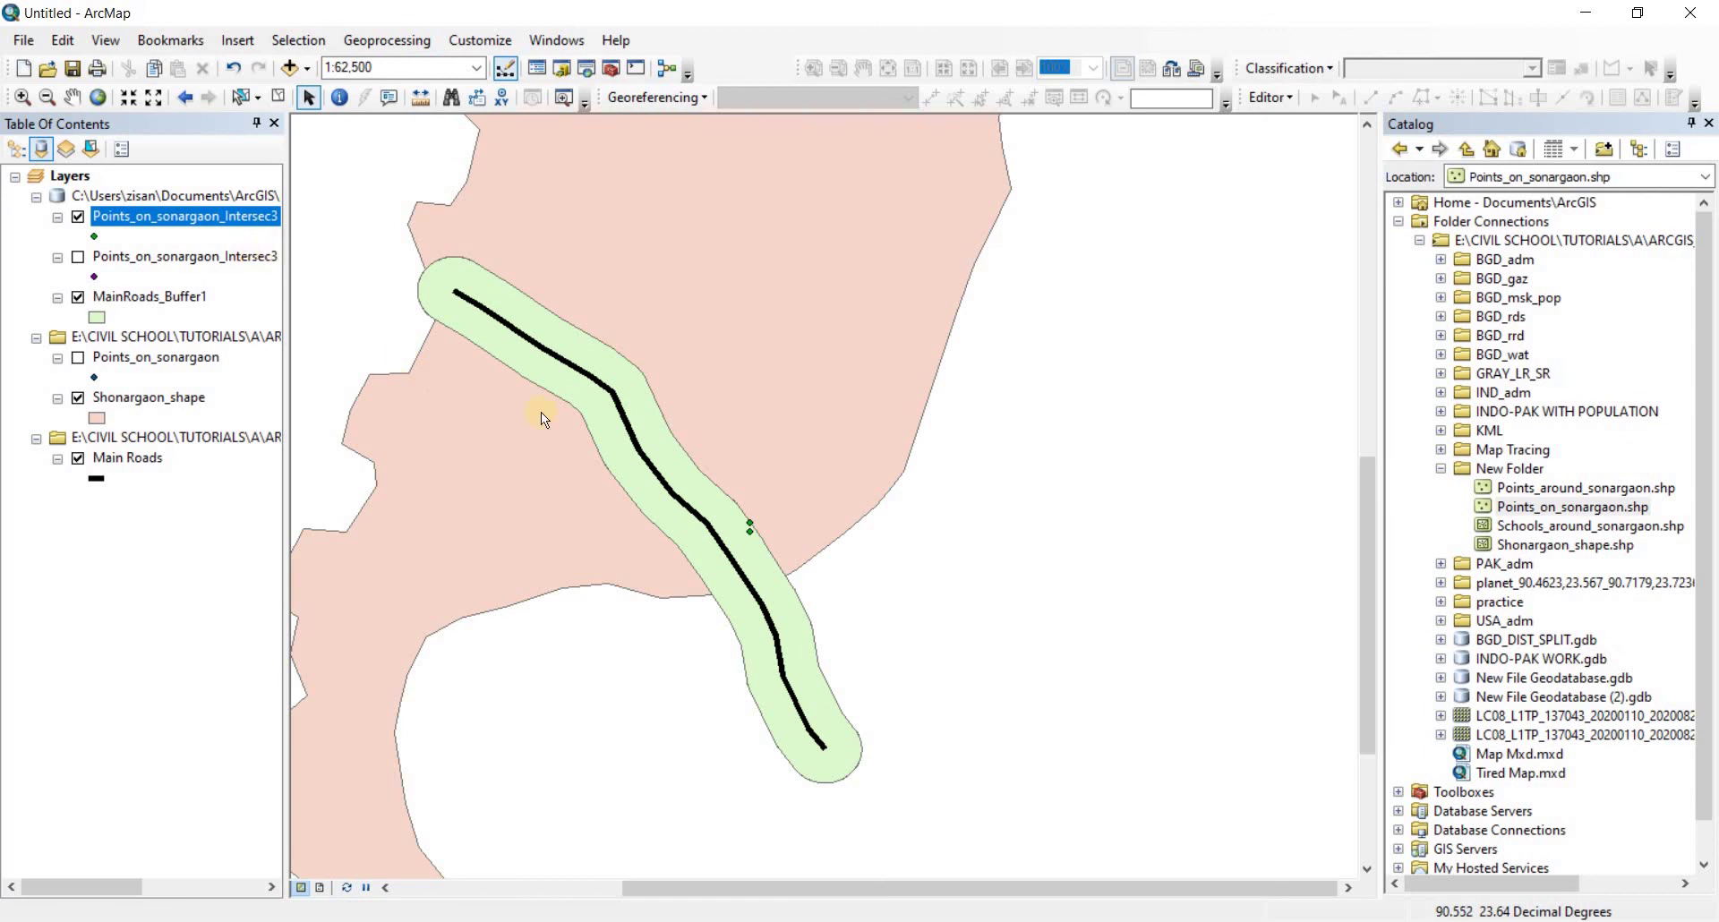
left_click_drag(639, 549, 717, 852)
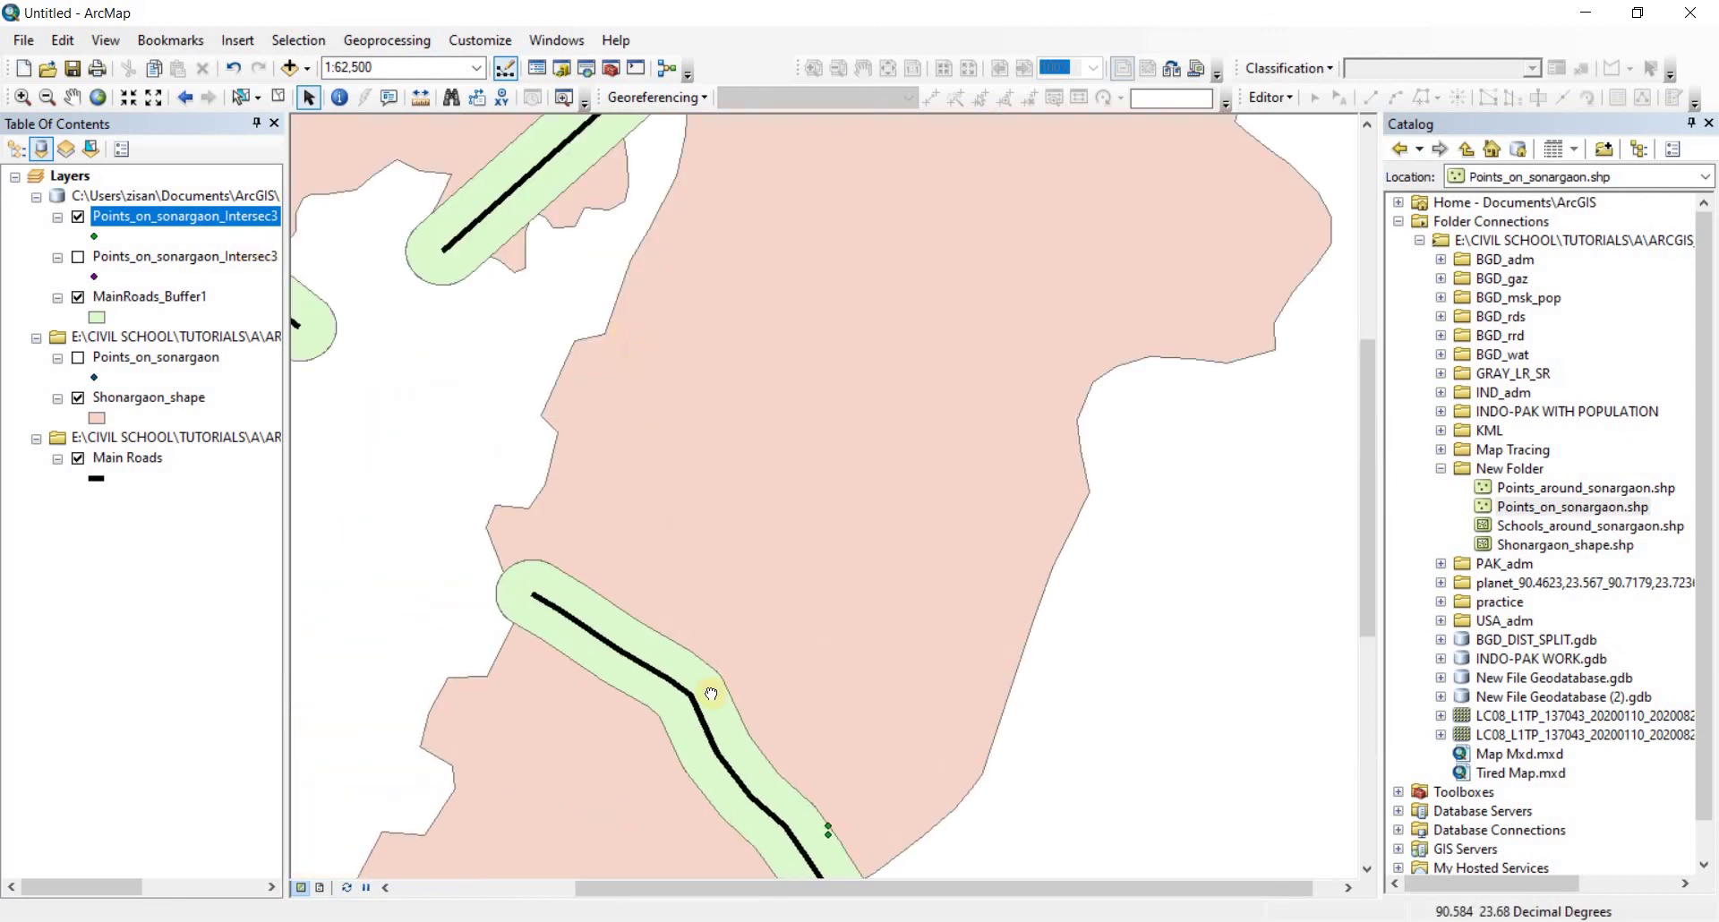